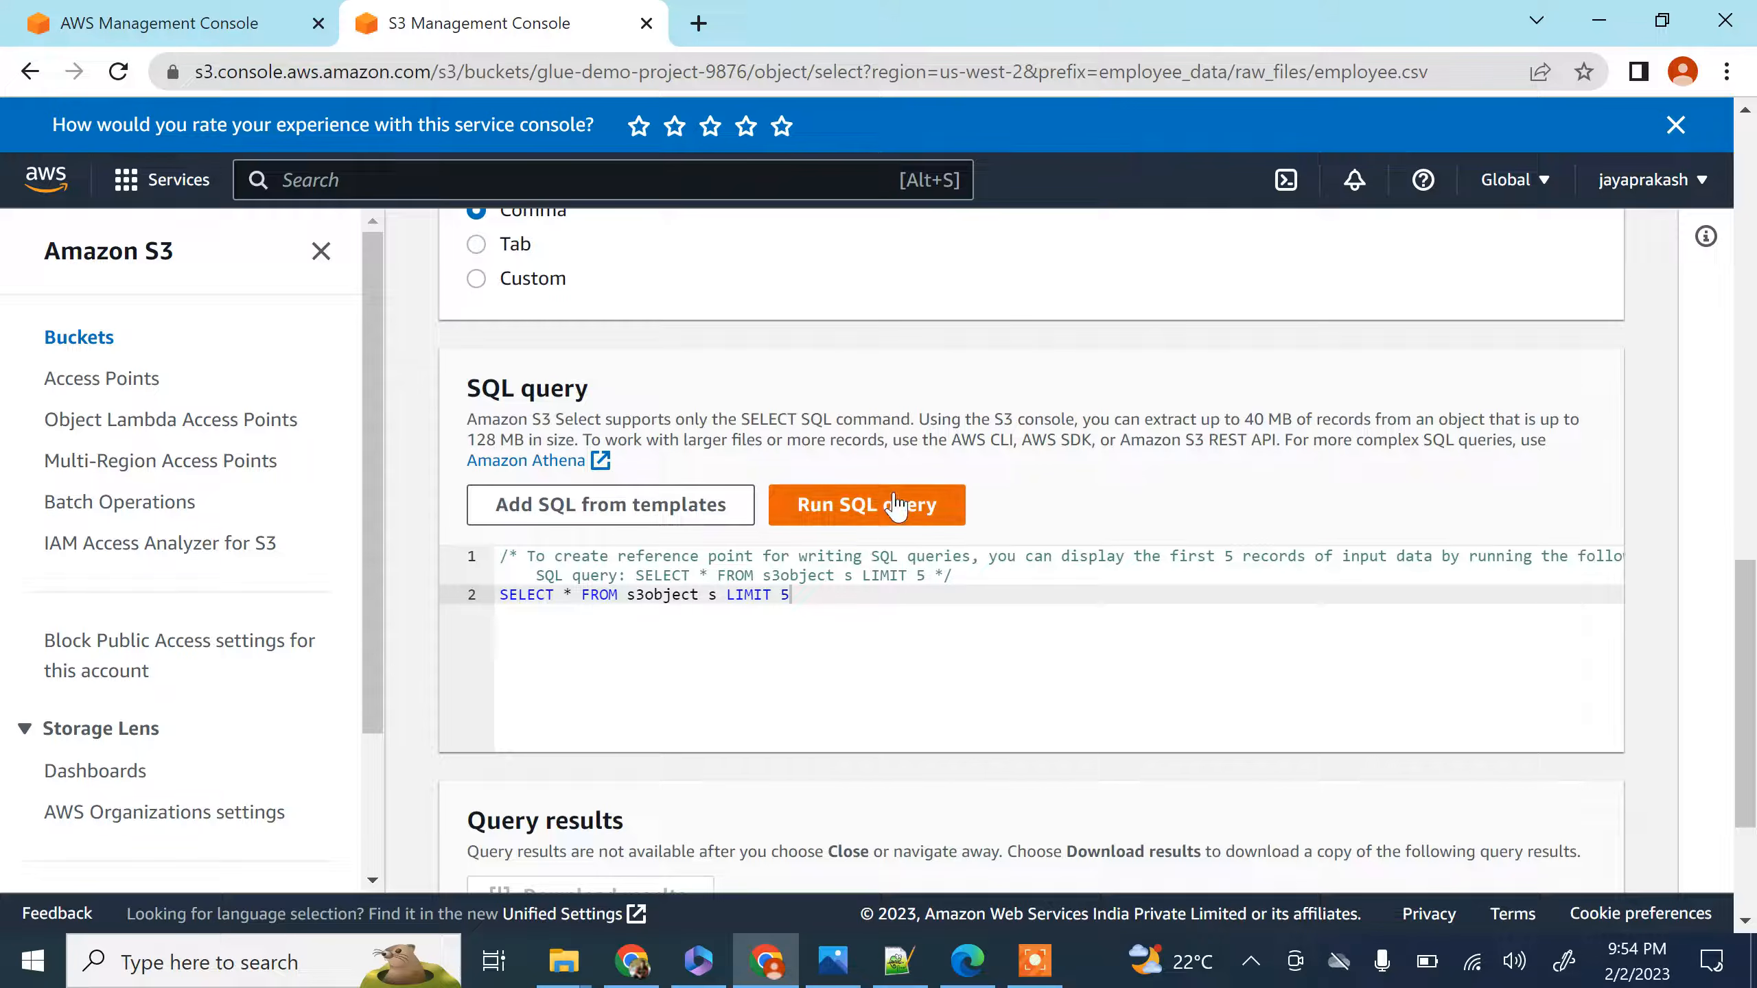
Run the S3 Select query "SELECT * FROM s3object s LIMIT 5" on employee.csv and view the formatted results
{"action": "left_click", "coordinate": [894, 508]}
{"action": "scroll", "coordinate": [901, 521], "scroll_direction": "down", "scroll_amount": 4}
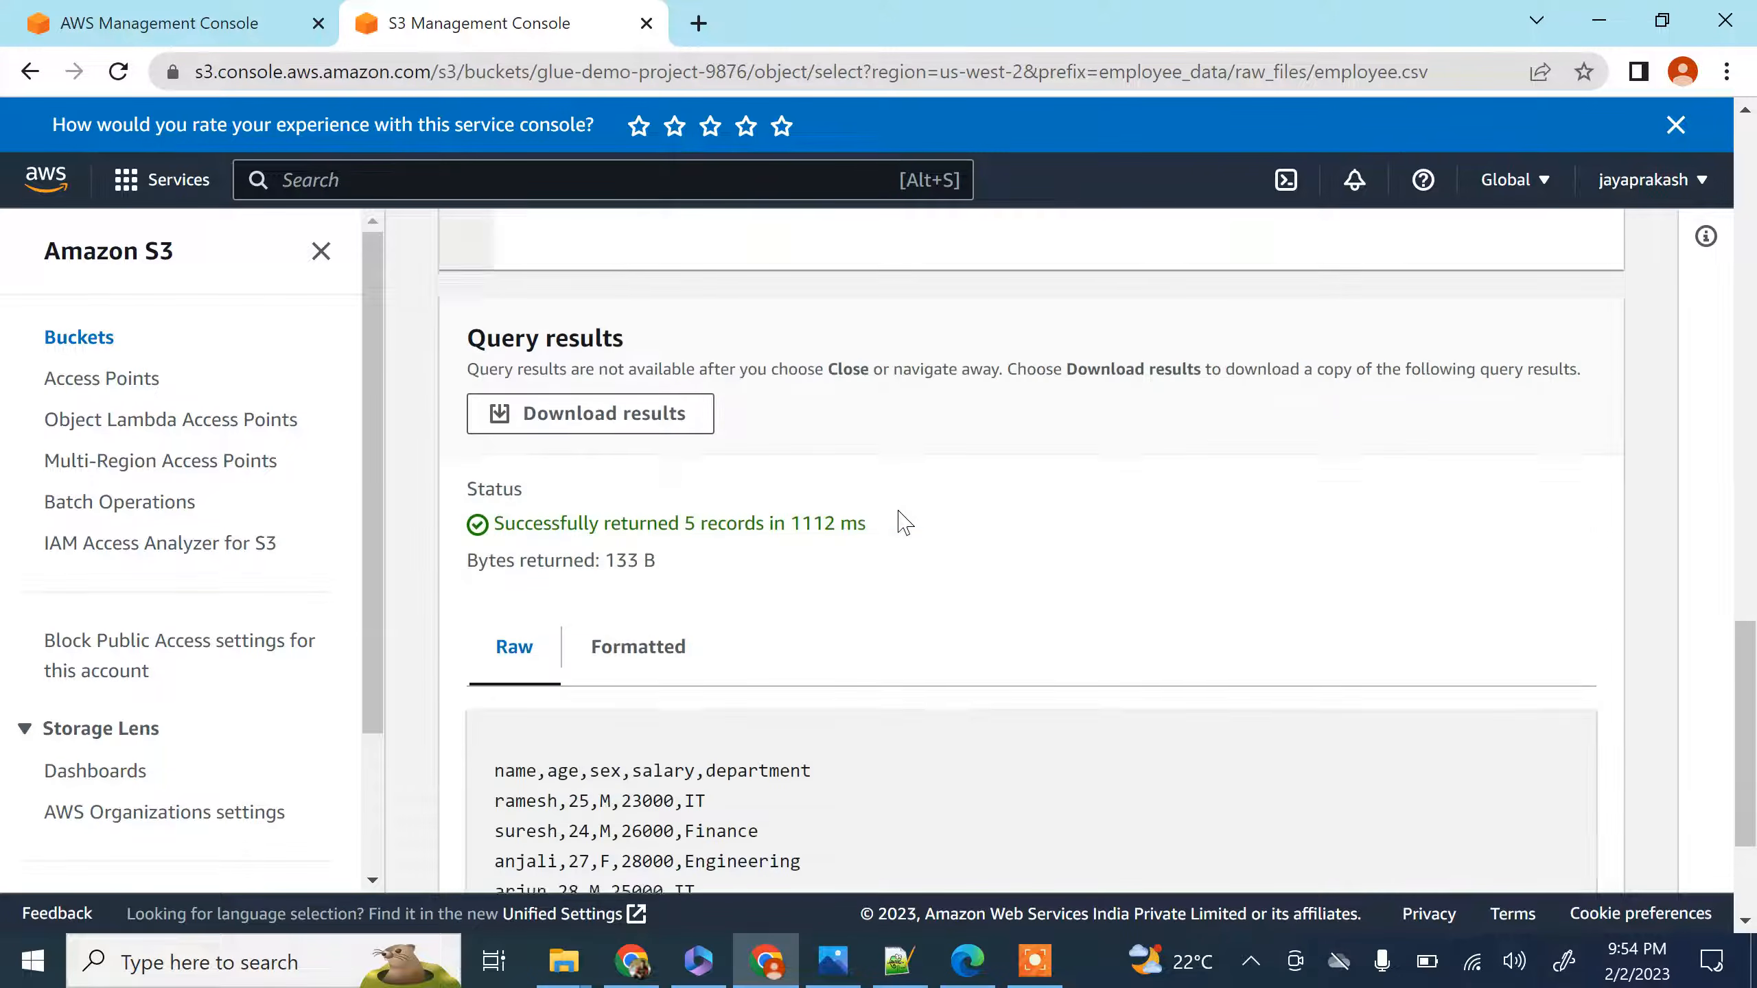
{"action": "scroll", "coordinate": [901, 521], "scroll_direction": "up", "scroll_amount": 1}
{"action": "scroll", "coordinate": [898, 523], "scroll_direction": "down", "scroll_amount": 2}
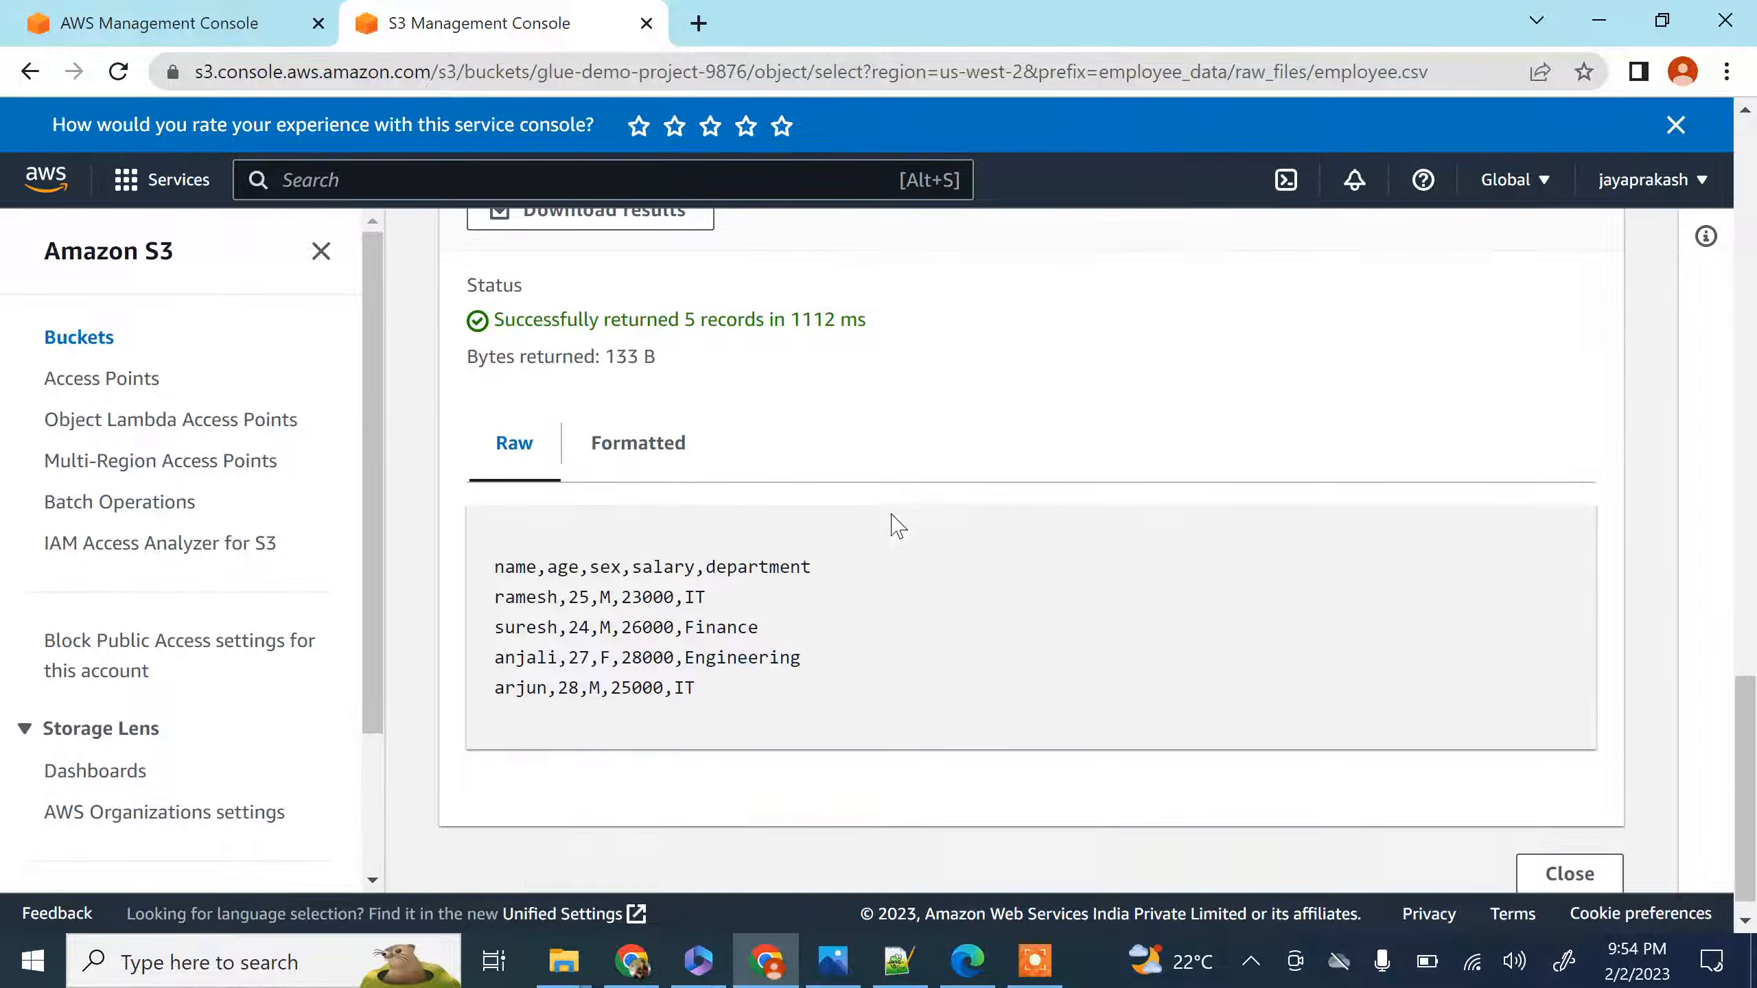
{"action": "left_click", "coordinate": [666, 459]}
{"action": "left_click_drag", "start_coordinate": [500, 643], "coordinate": [1333, 820]}
{"action": "left_click", "coordinate": [1267, 777]}
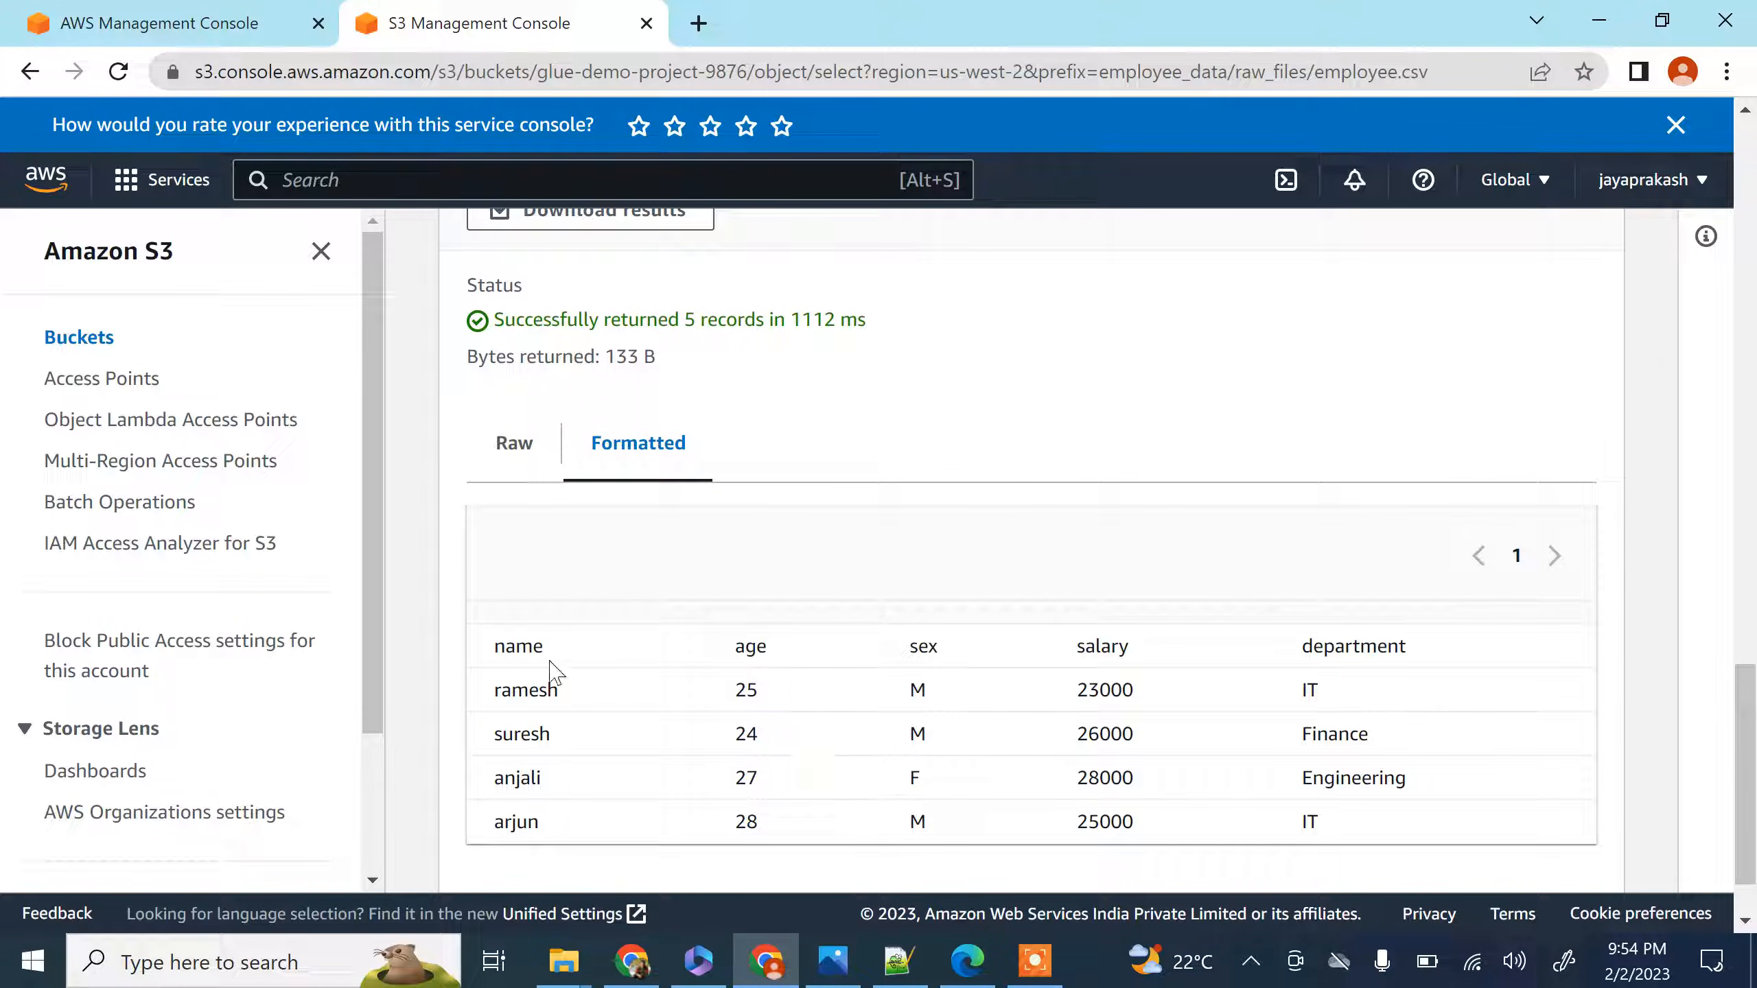
{"action": "scroll", "coordinate": [735, 578], "scroll_direction": "up", "scroll_amount": 20}
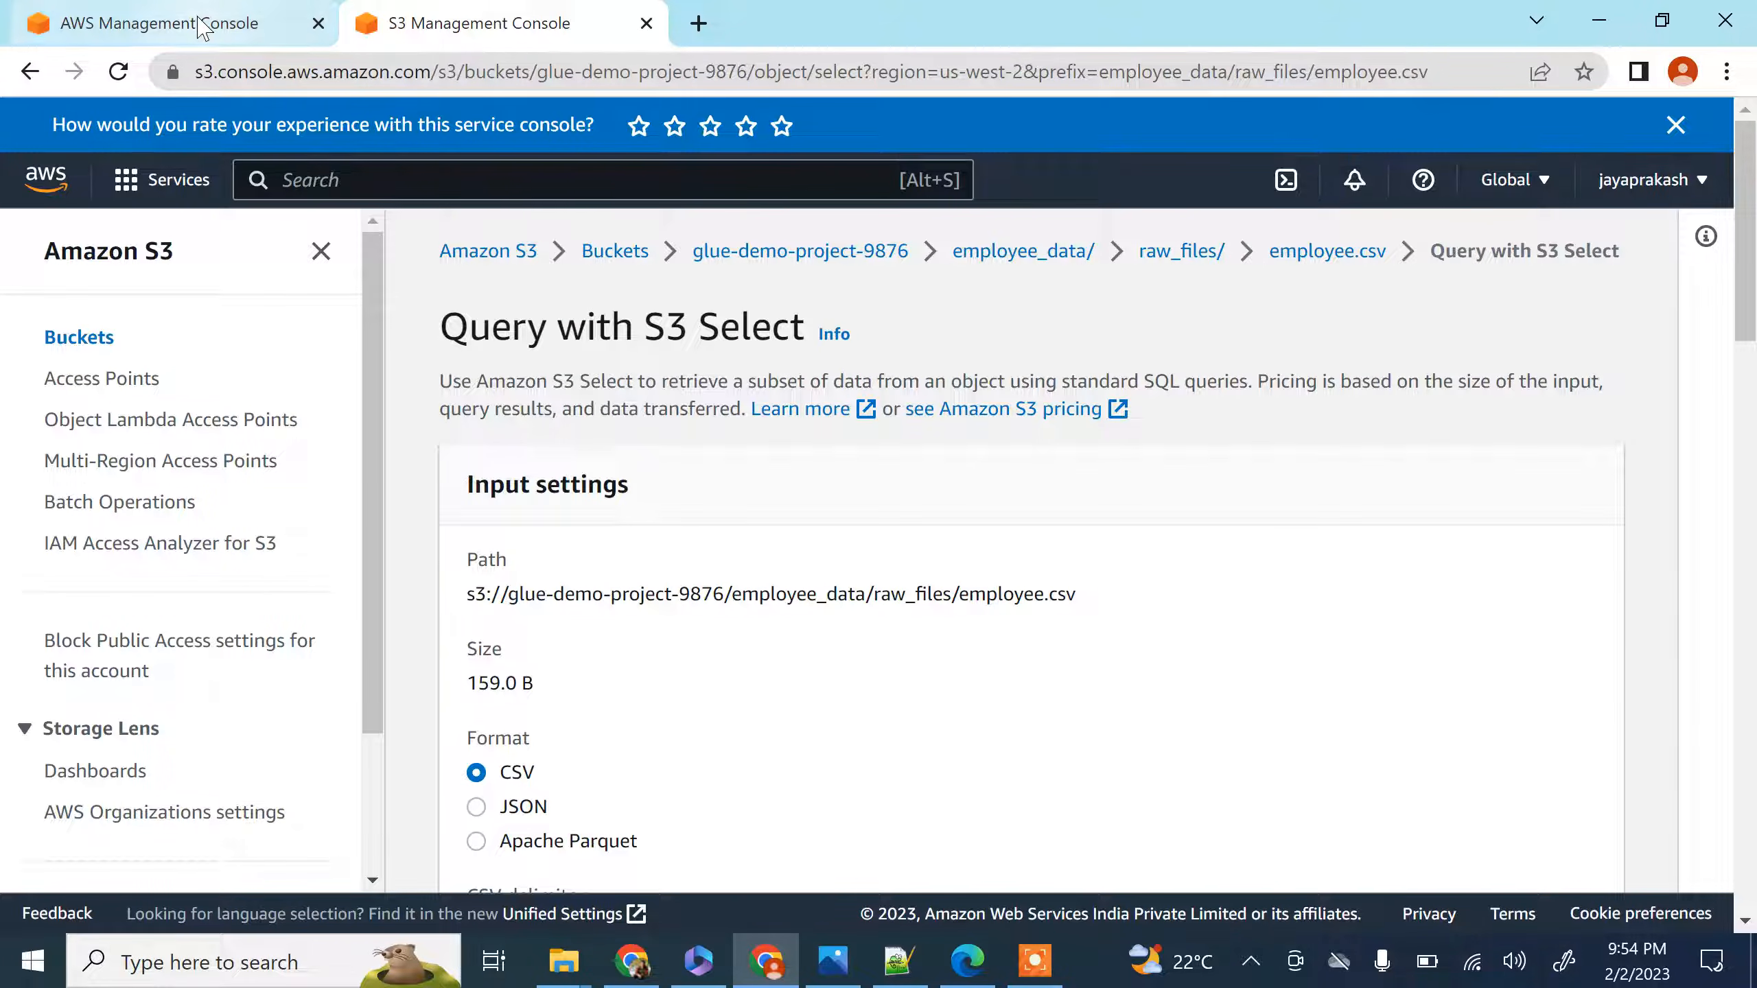
Go to the Roles list in the IAM console and start creating a new role
{"action": "left_click", "coordinate": [246, 21]}
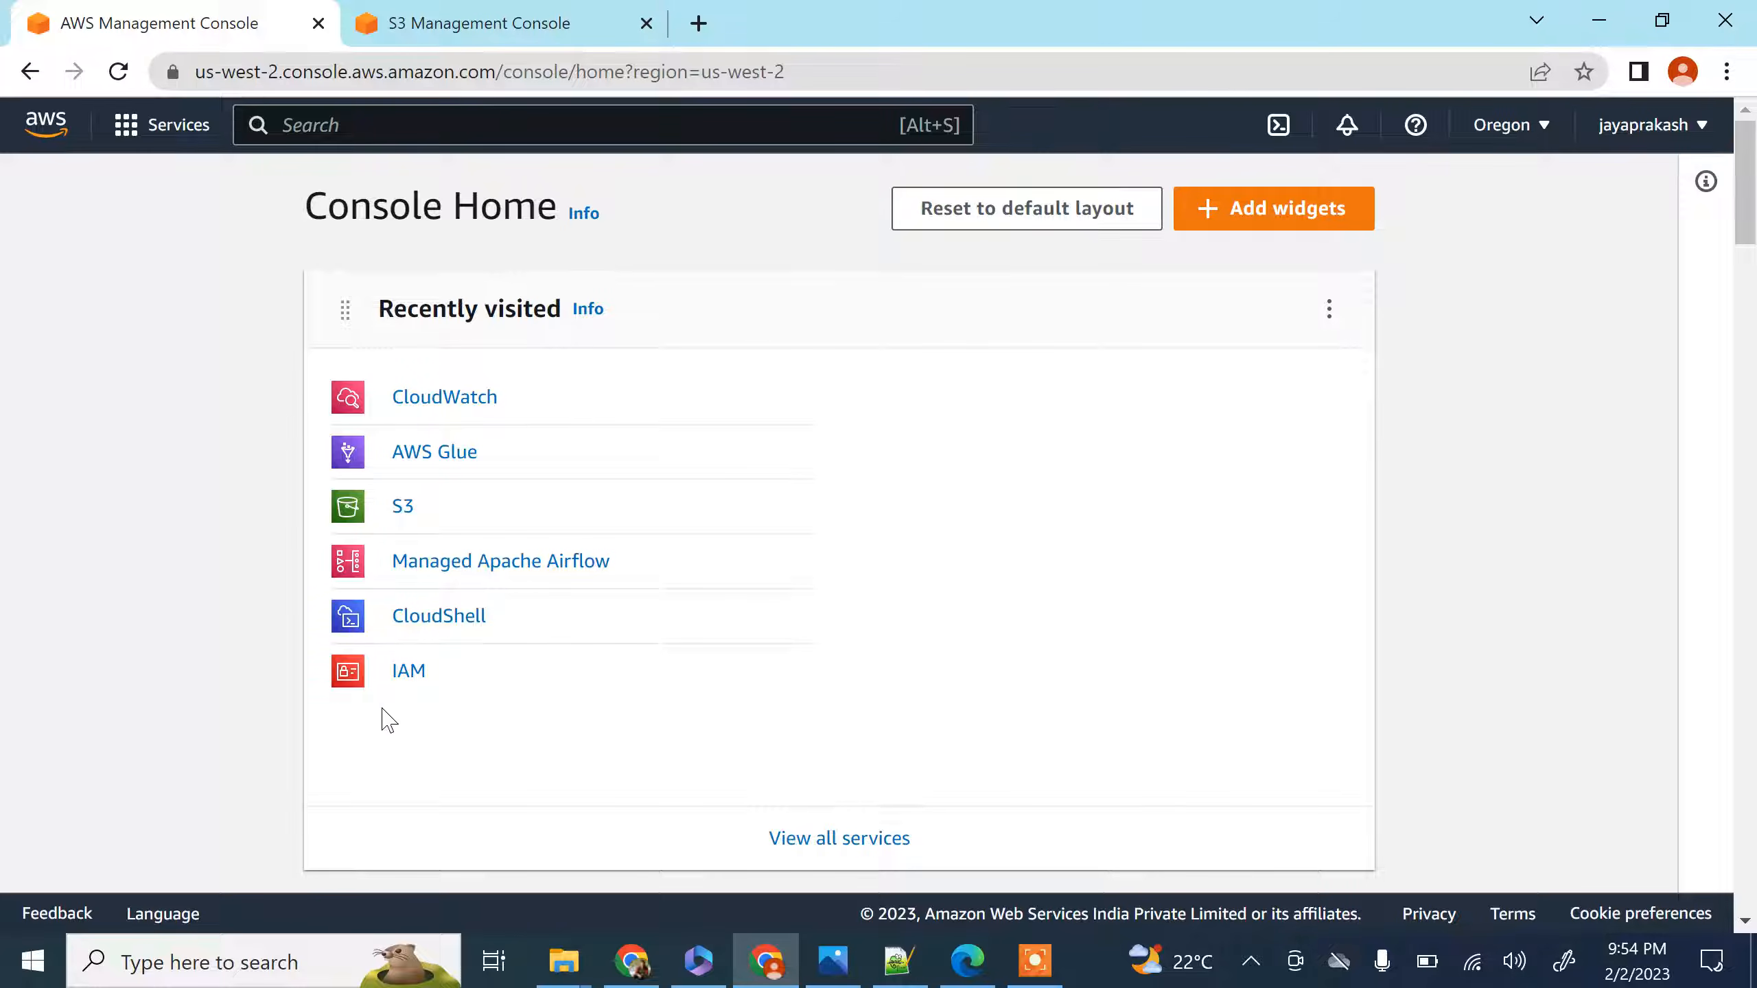
{"action": "left_click", "coordinate": [400, 674]}
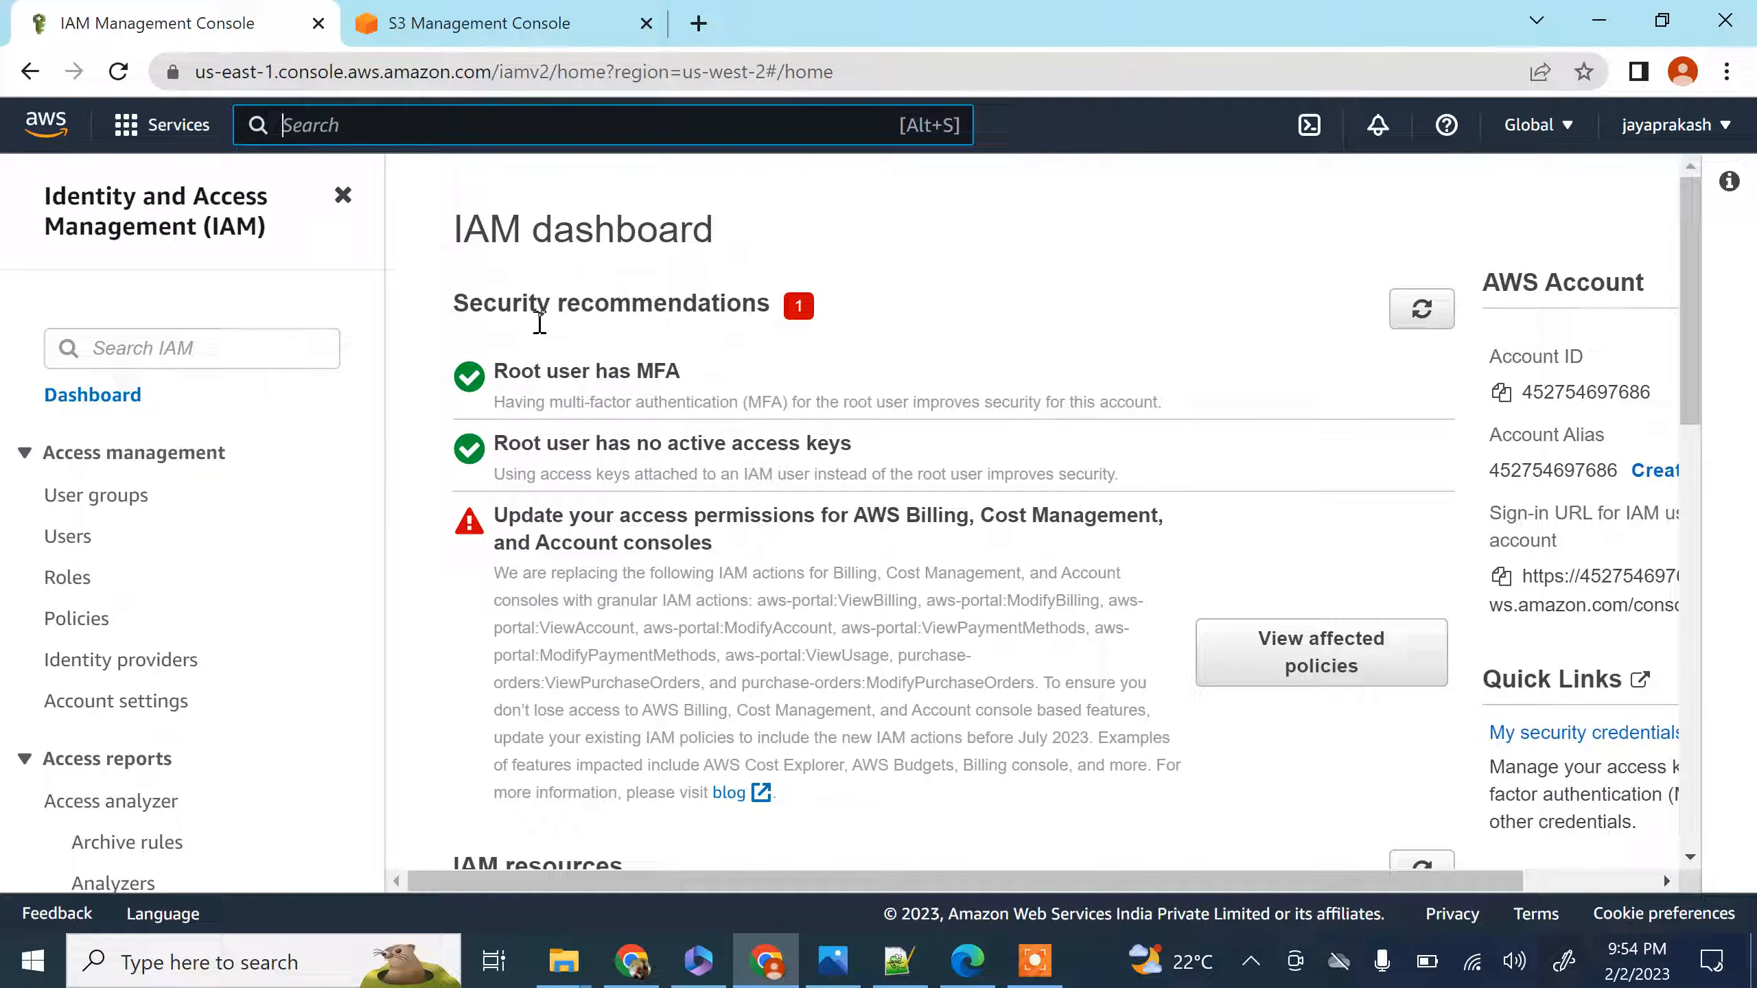
{"action": "left_click", "coordinate": [75, 586]}
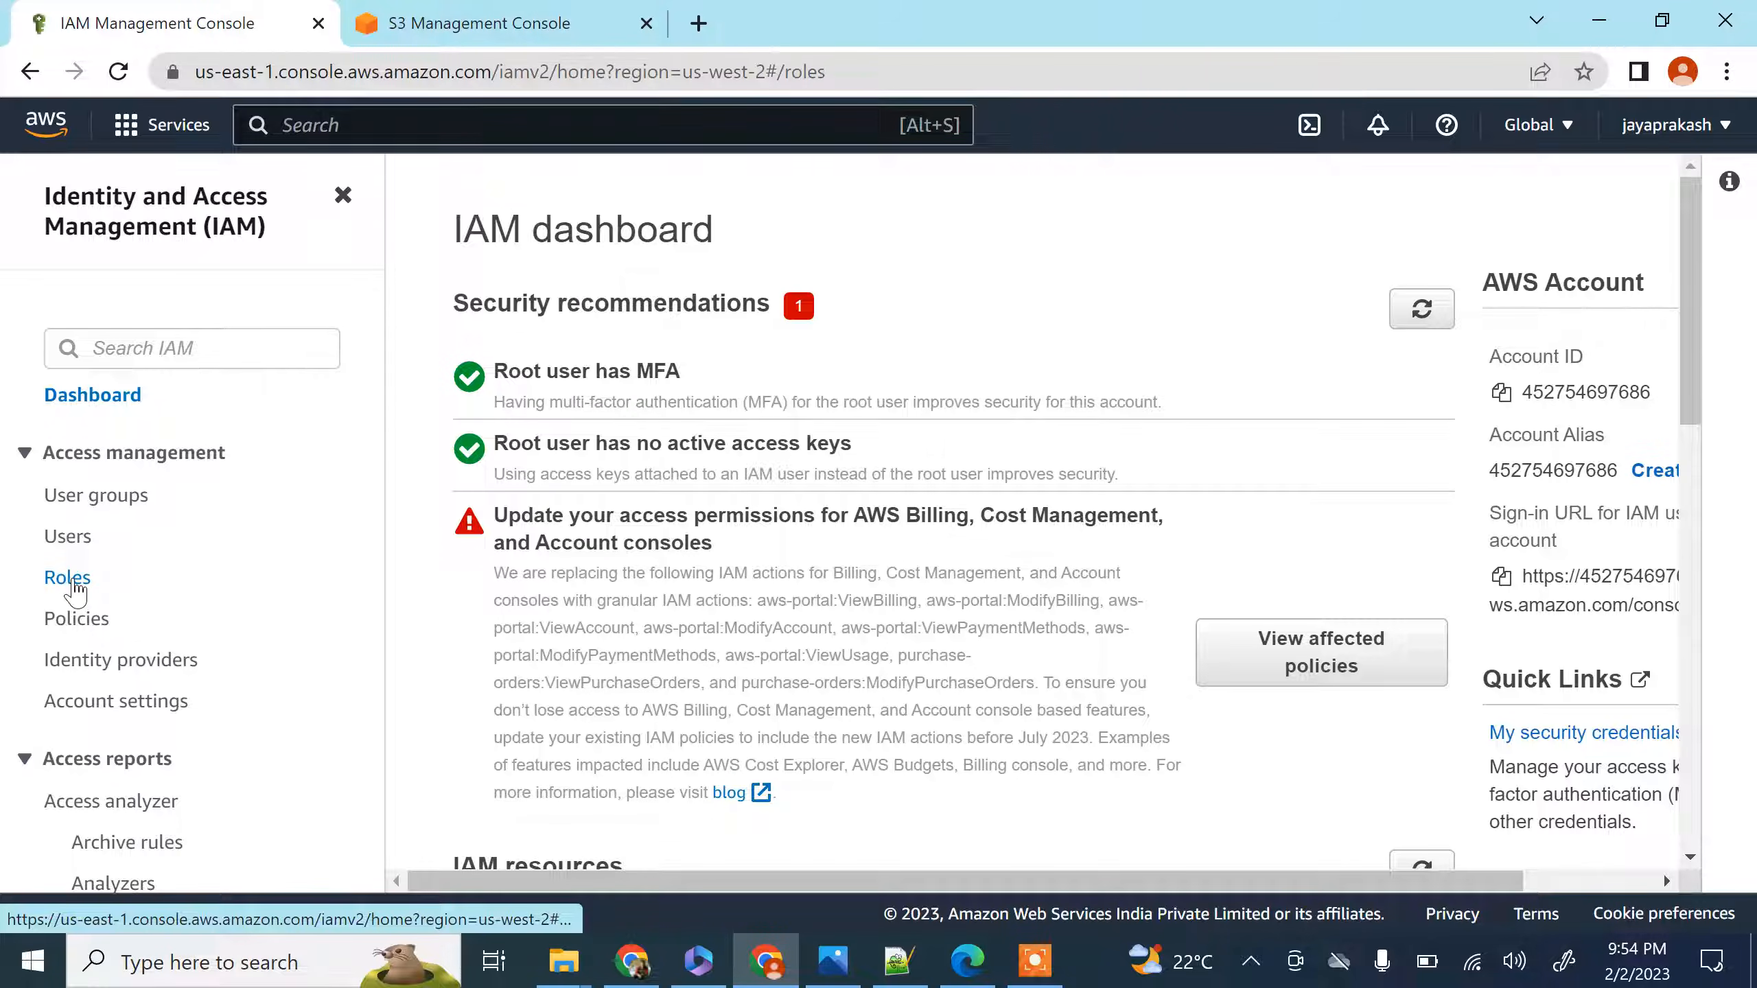
{"action": "left_click", "coordinate": [1492, 334]}
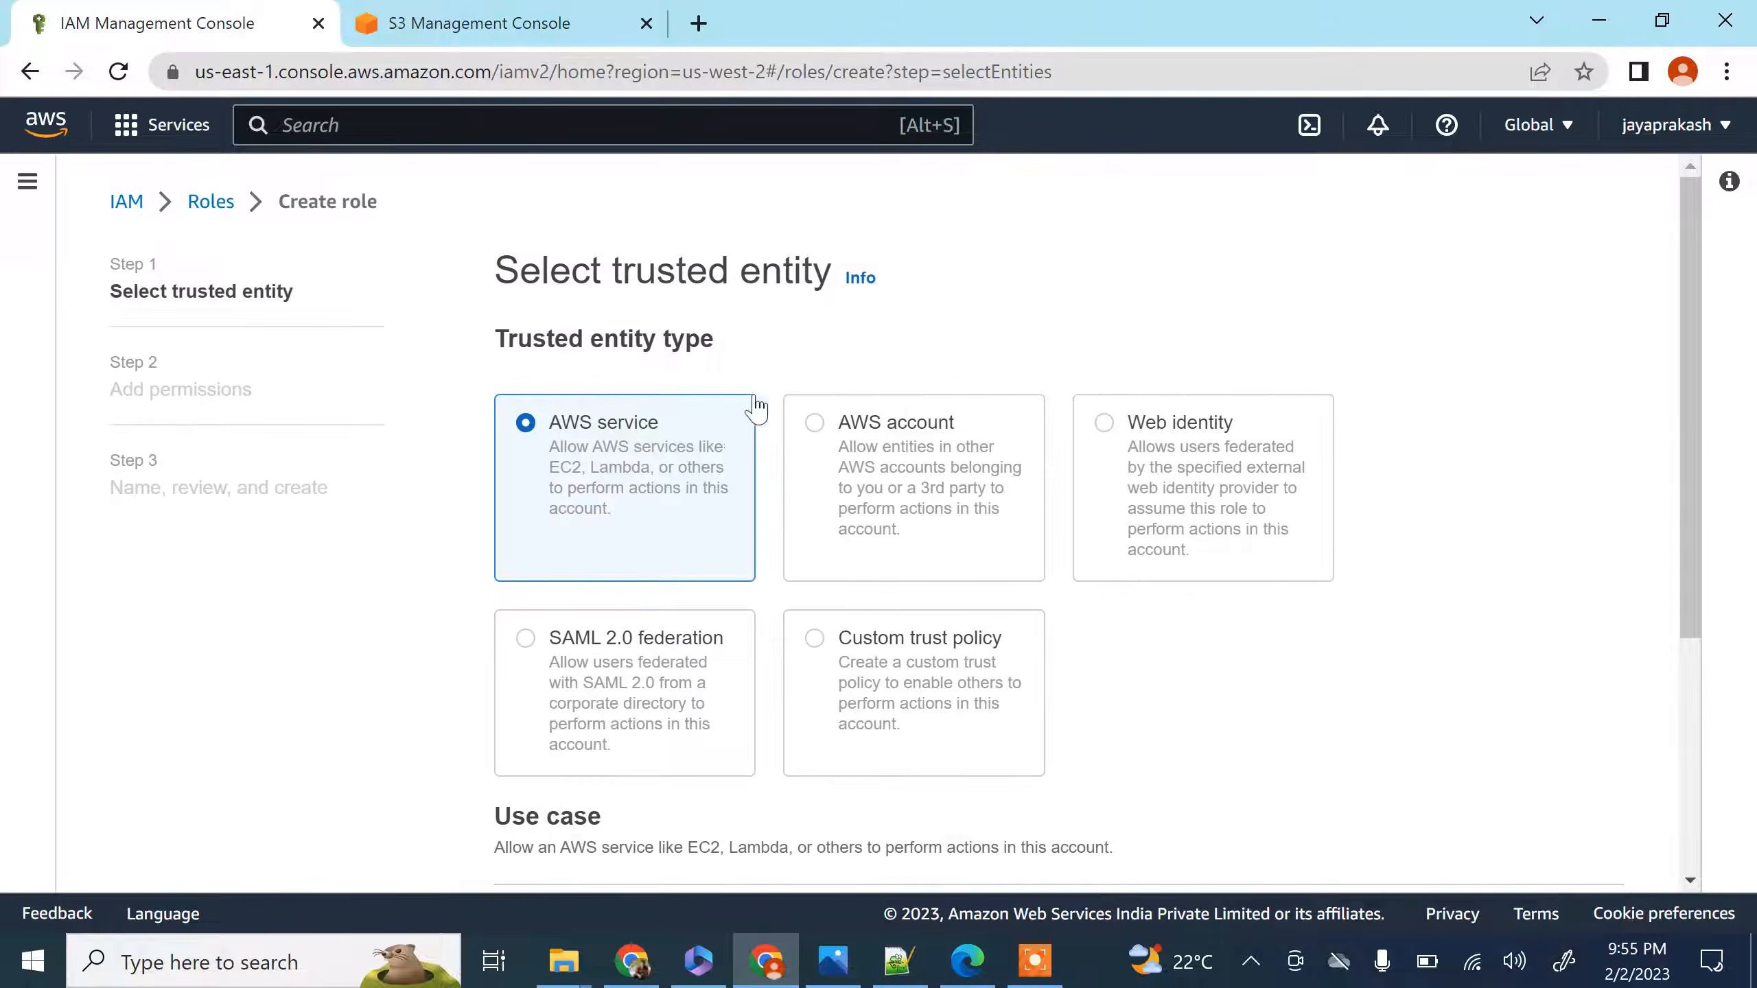
Set the role's AWS service use case to Glue and continue to the permissions page
{"action": "scroll", "coordinate": [595, 393], "scroll_direction": "down", "scroll_amount": 3}
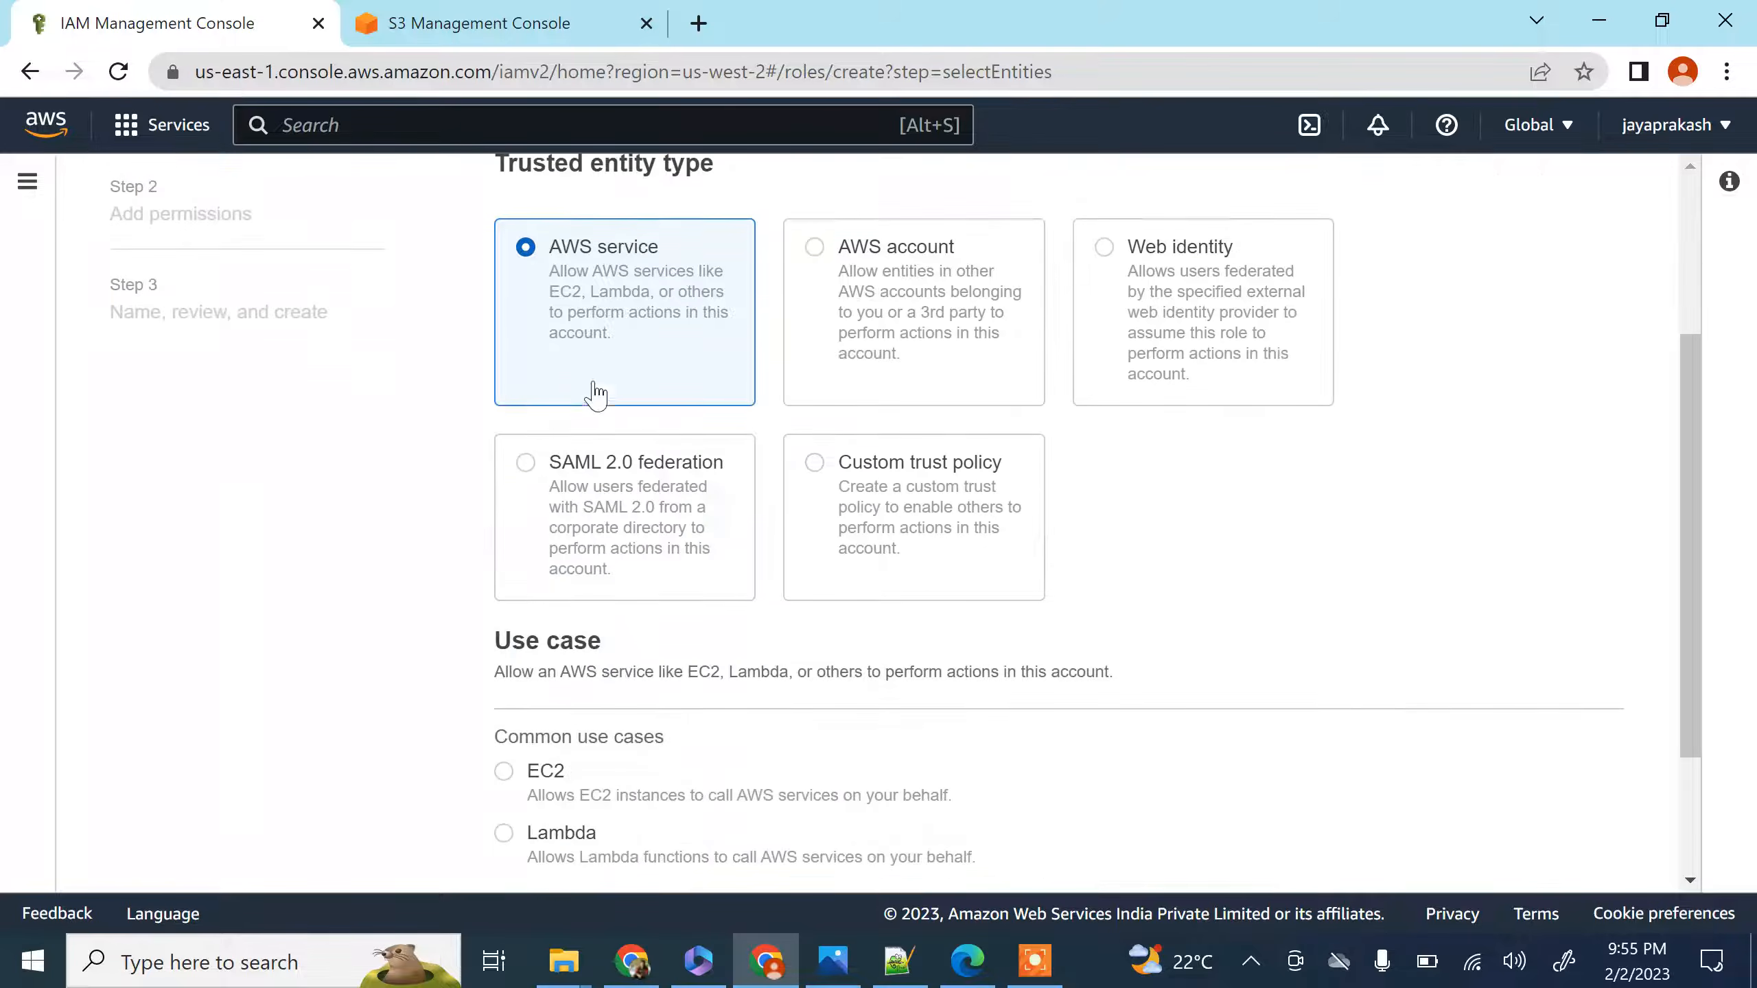
{"action": "scroll", "coordinate": [584, 305], "scroll_direction": "down", "scroll_amount": 3}
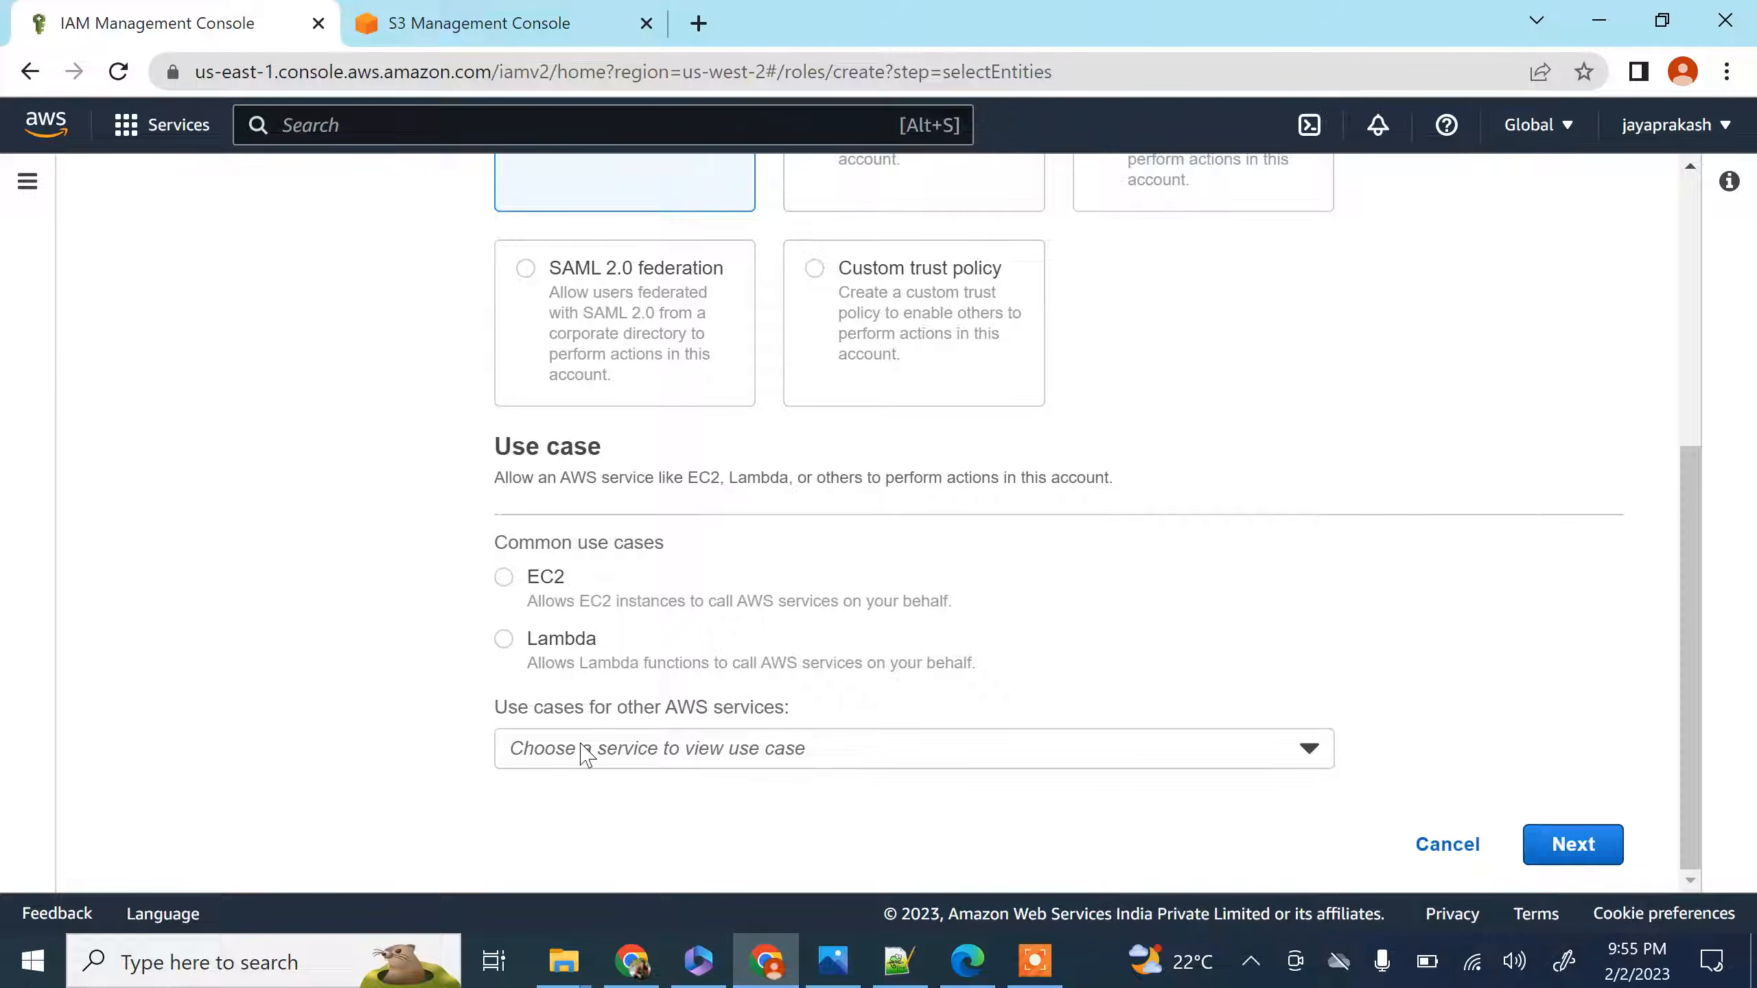
{"action": "left_click", "coordinate": [585, 749]}
{"action": "type", "text": "glue"}
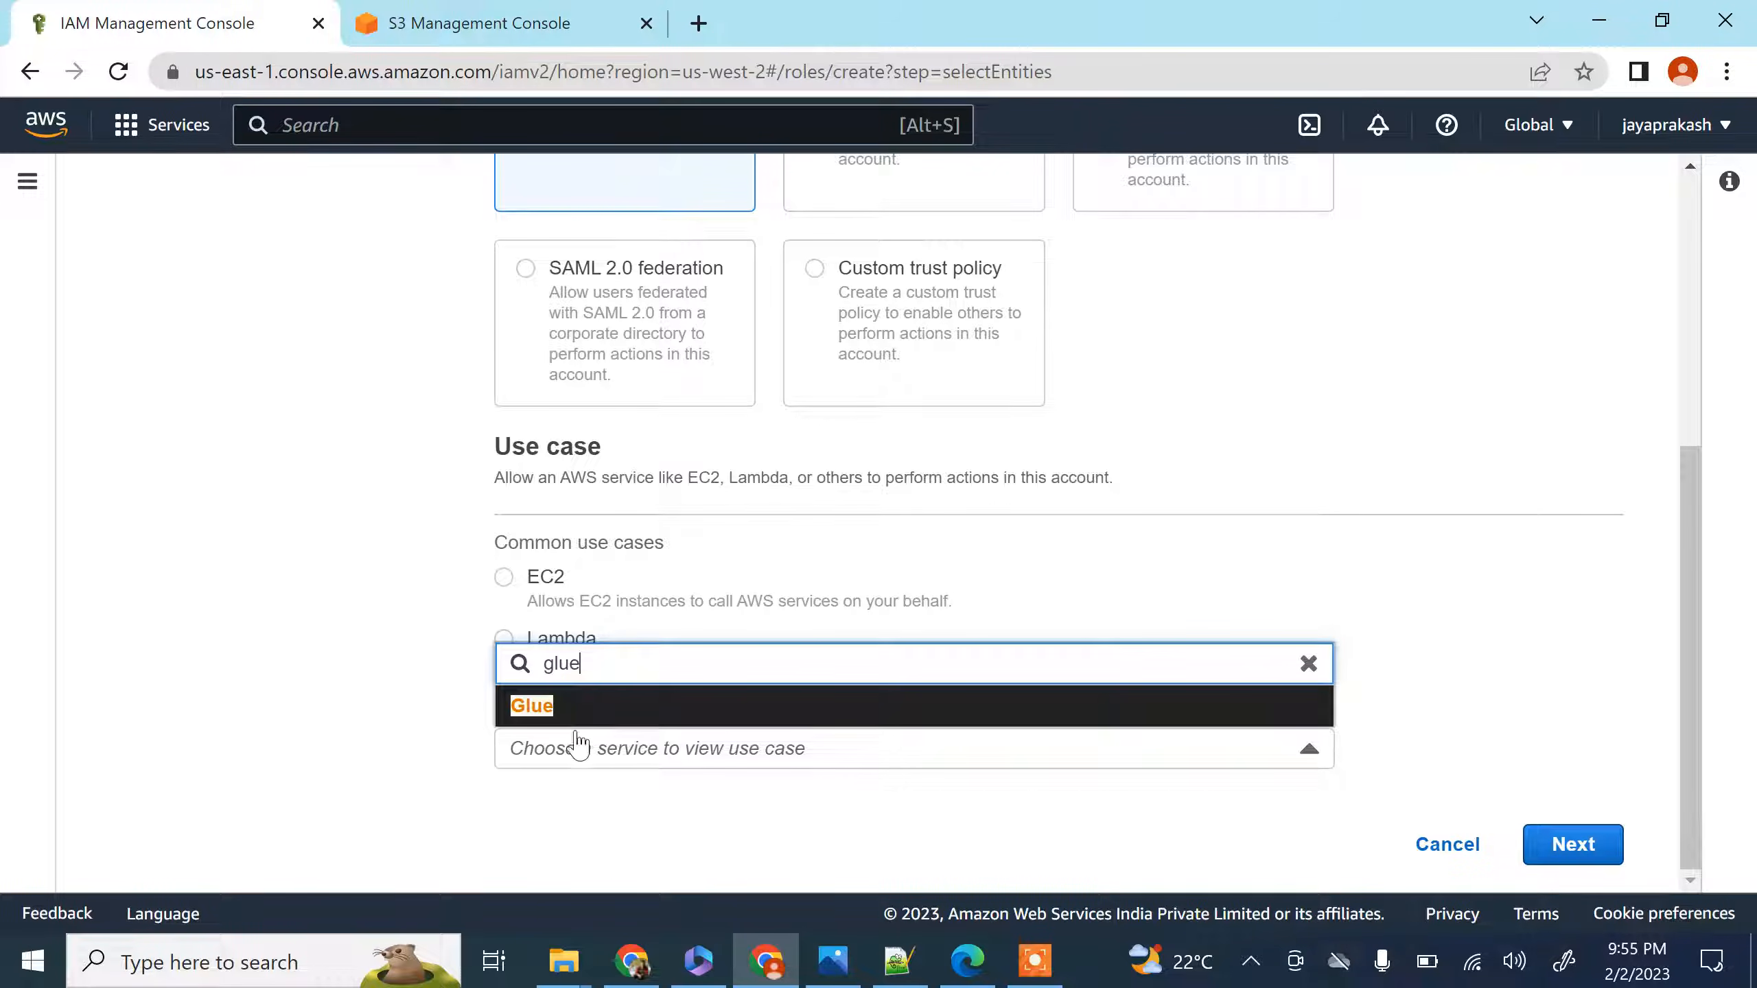
{"action": "key", "text": "Return"}
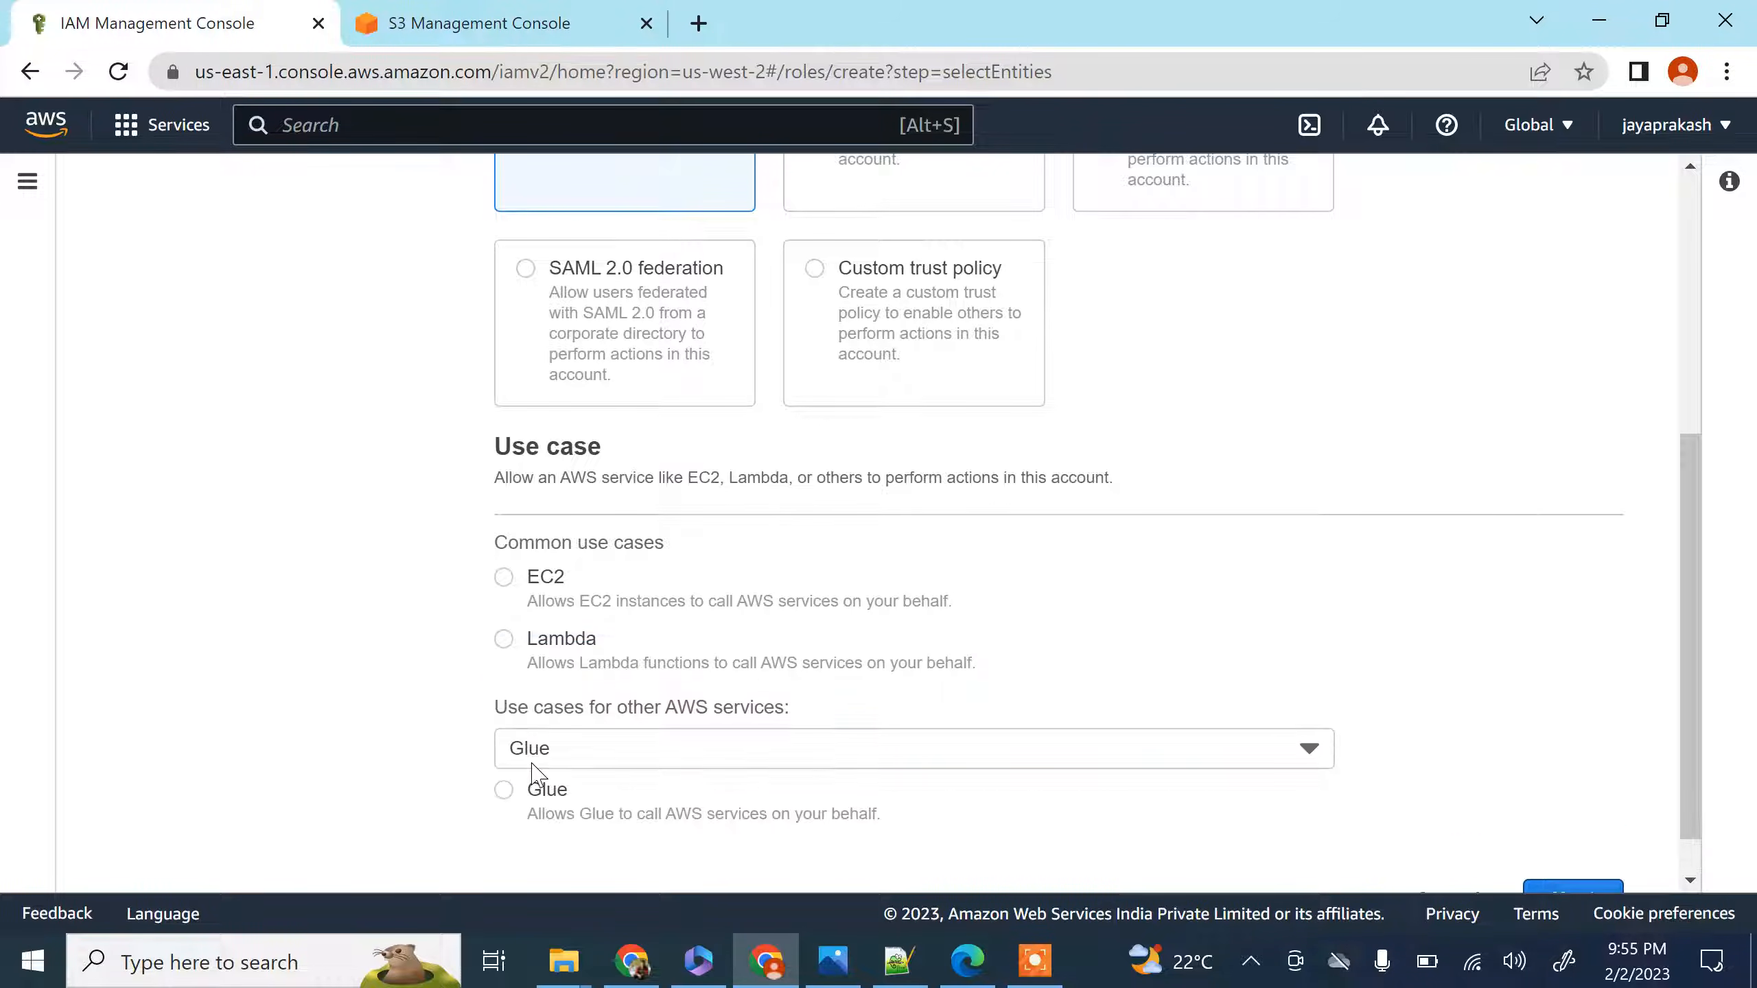
{"action": "scroll", "coordinate": [1026, 713], "scroll_direction": "down", "scroll_amount": 2}
{"action": "left_click", "coordinate": [529, 740]}
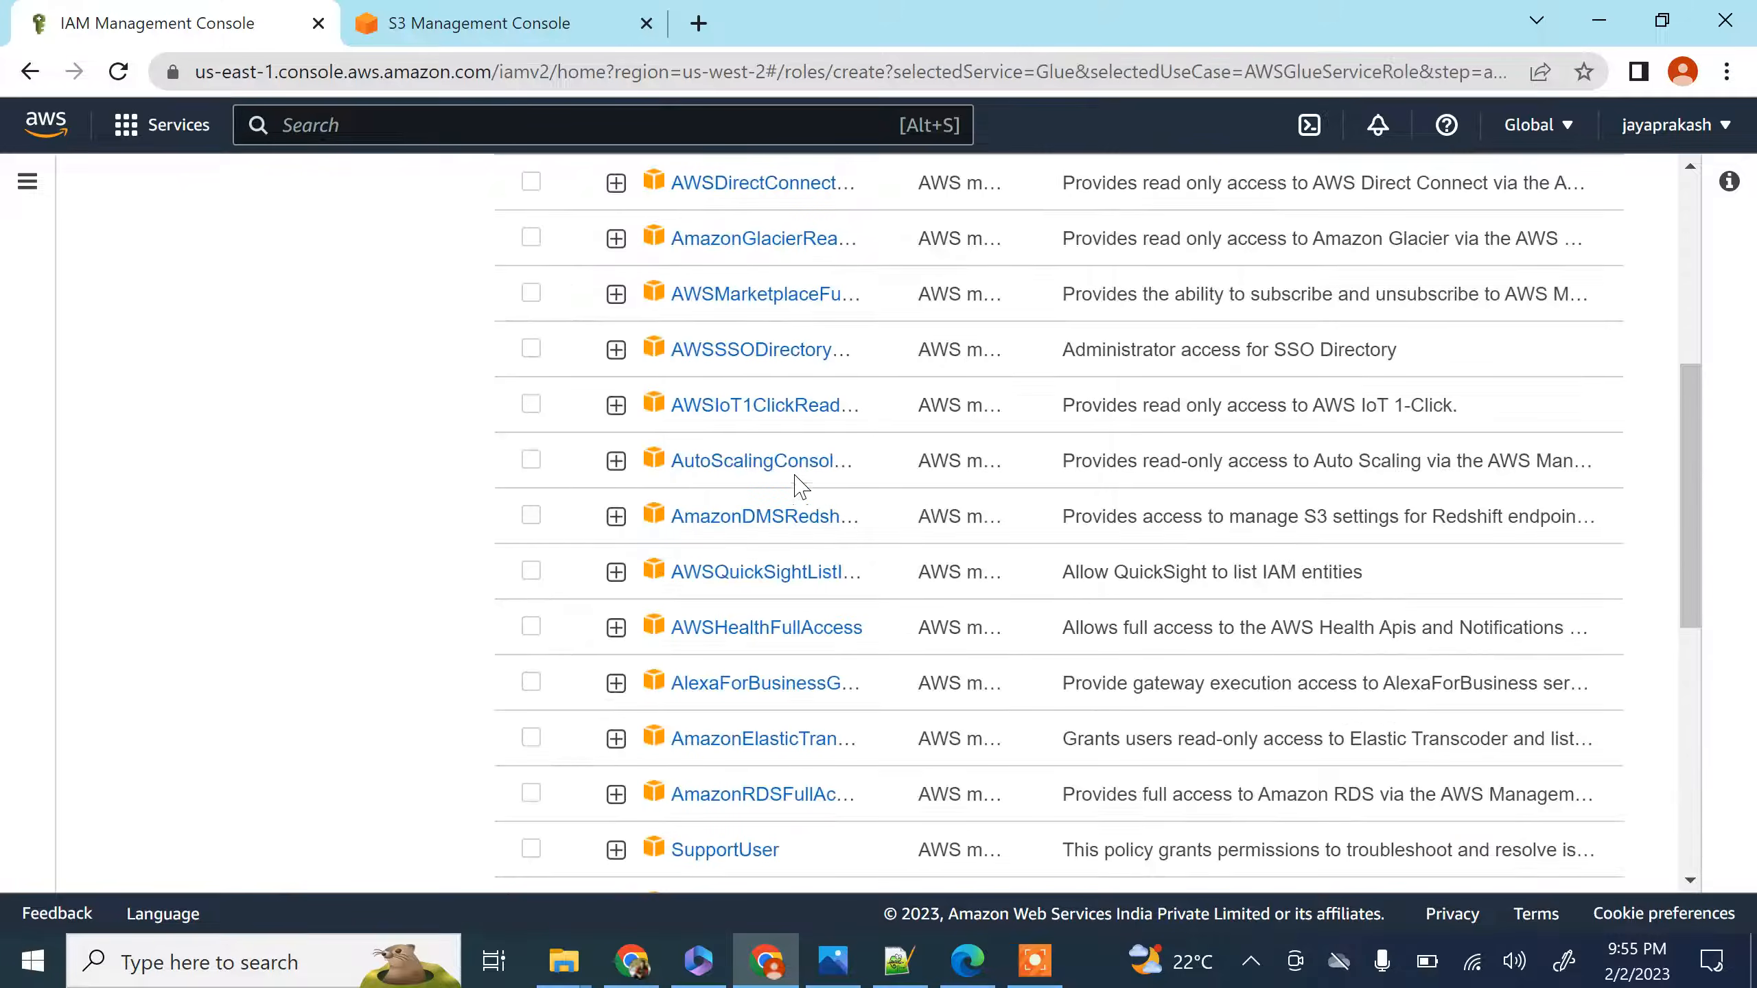
Filter the permissions policies by "glue" and select the AWSGlueServiceRole policy for the new role
{"action": "scroll", "coordinate": [821, 492], "scroll_direction": "up", "scroll_amount": 5}
{"action": "left_click", "coordinate": [726, 571]}
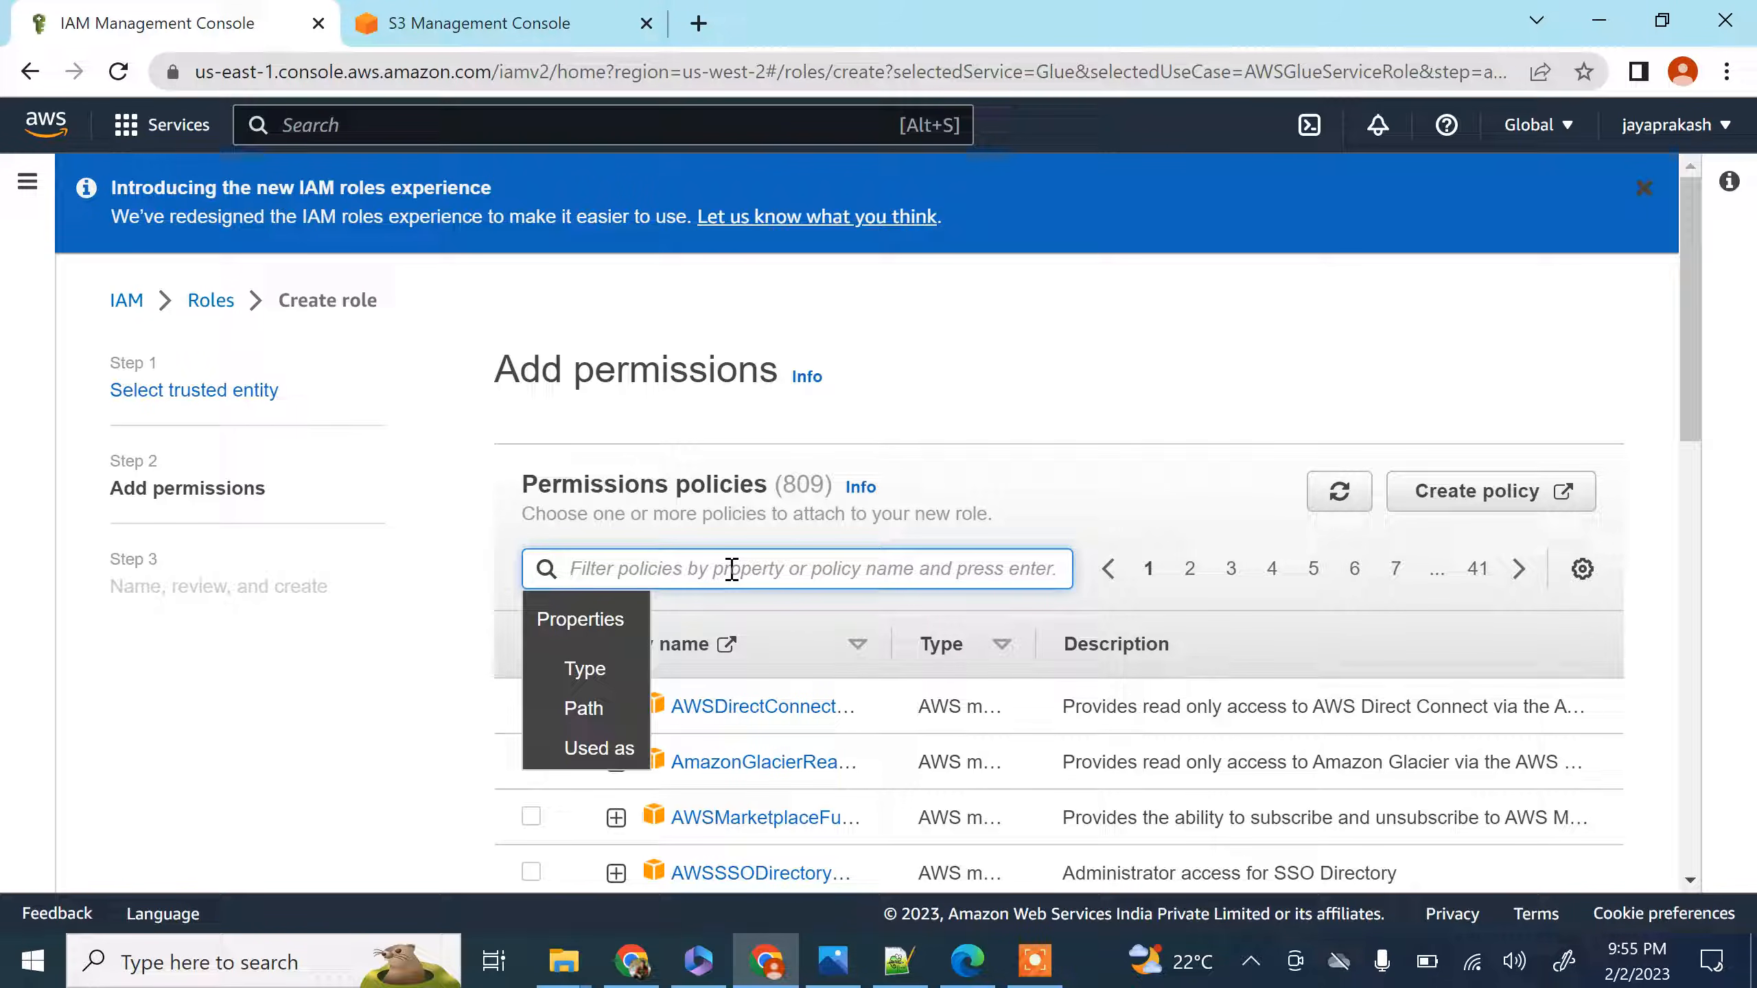
{"action": "type", "text": "gl"}
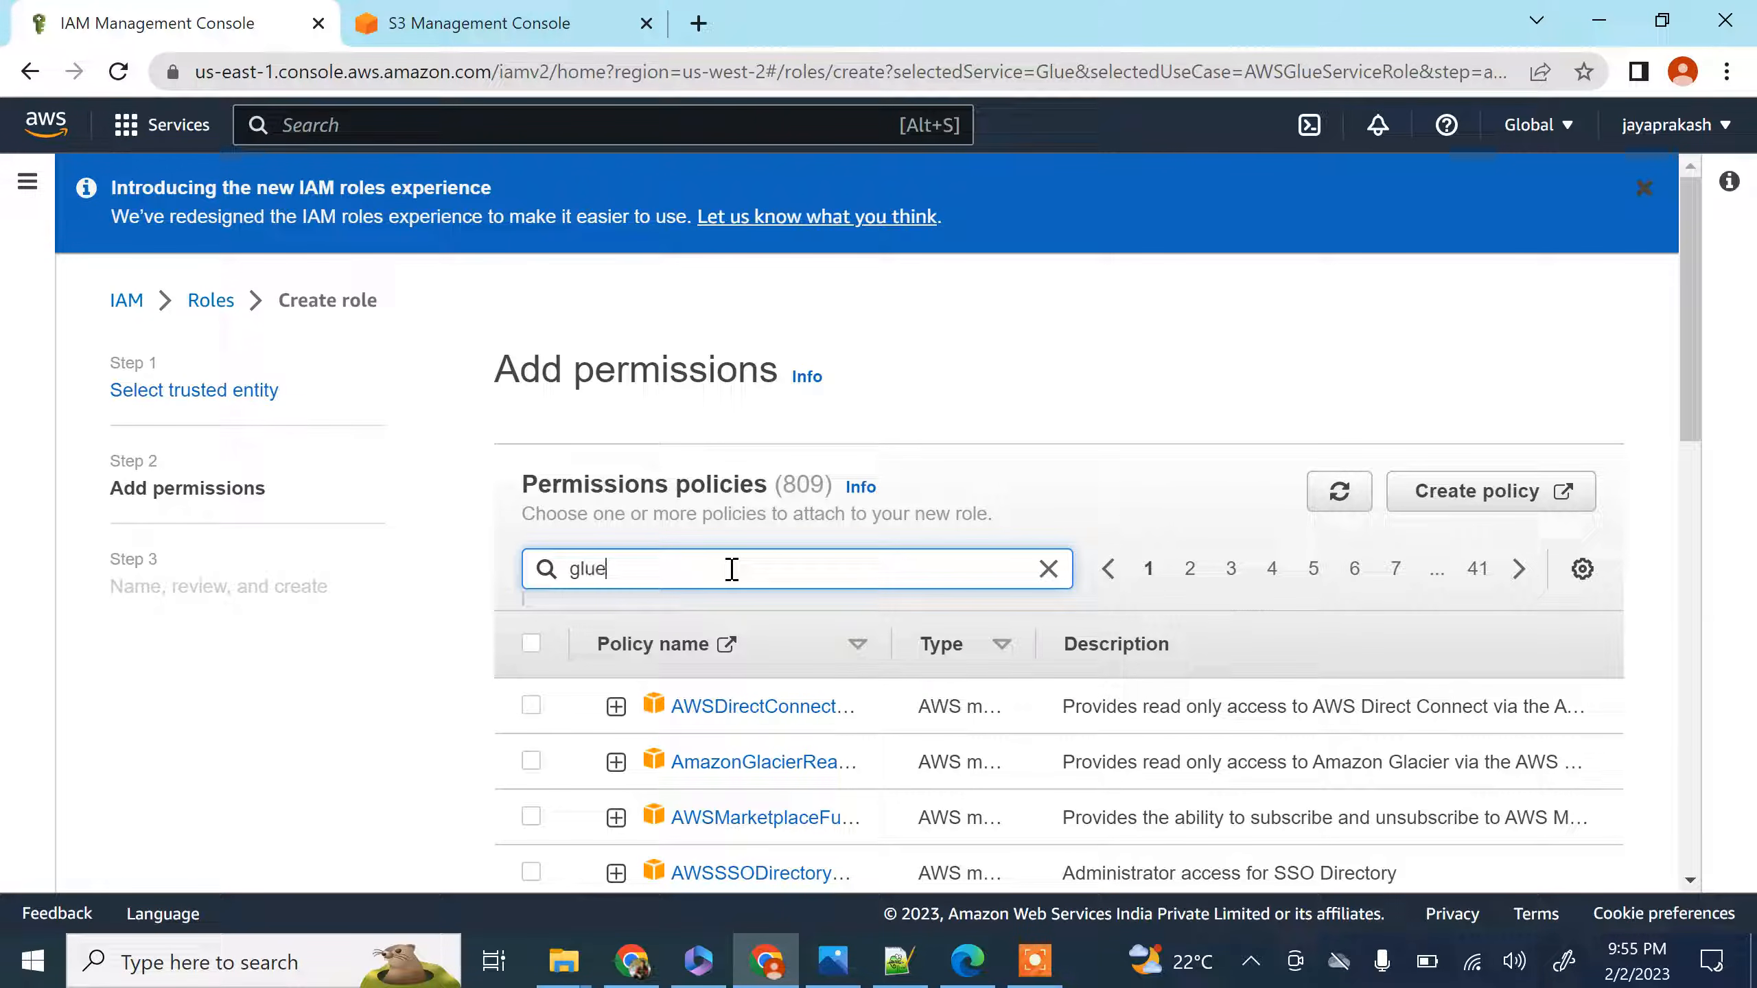
{"action": "type", "text": "ue"}
{"action": "scroll", "coordinate": [733, 568], "scroll_direction": "down", "scroll_amount": 4}
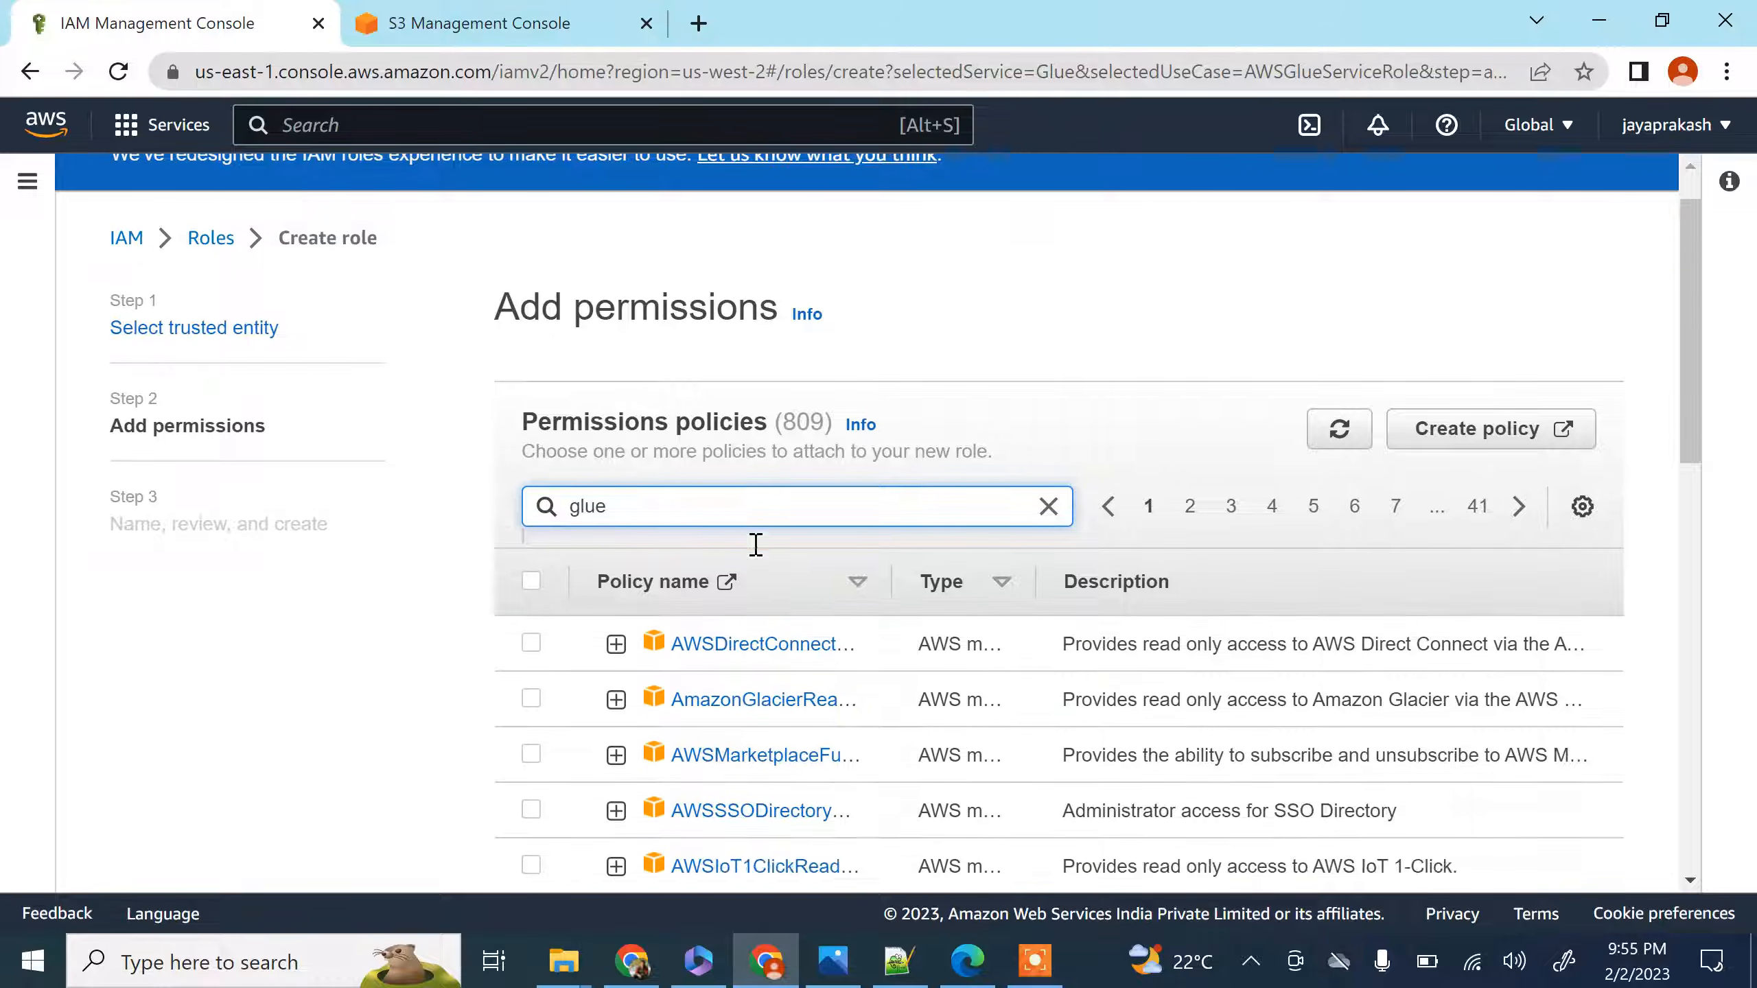
{"action": "key", "text": "Return"}
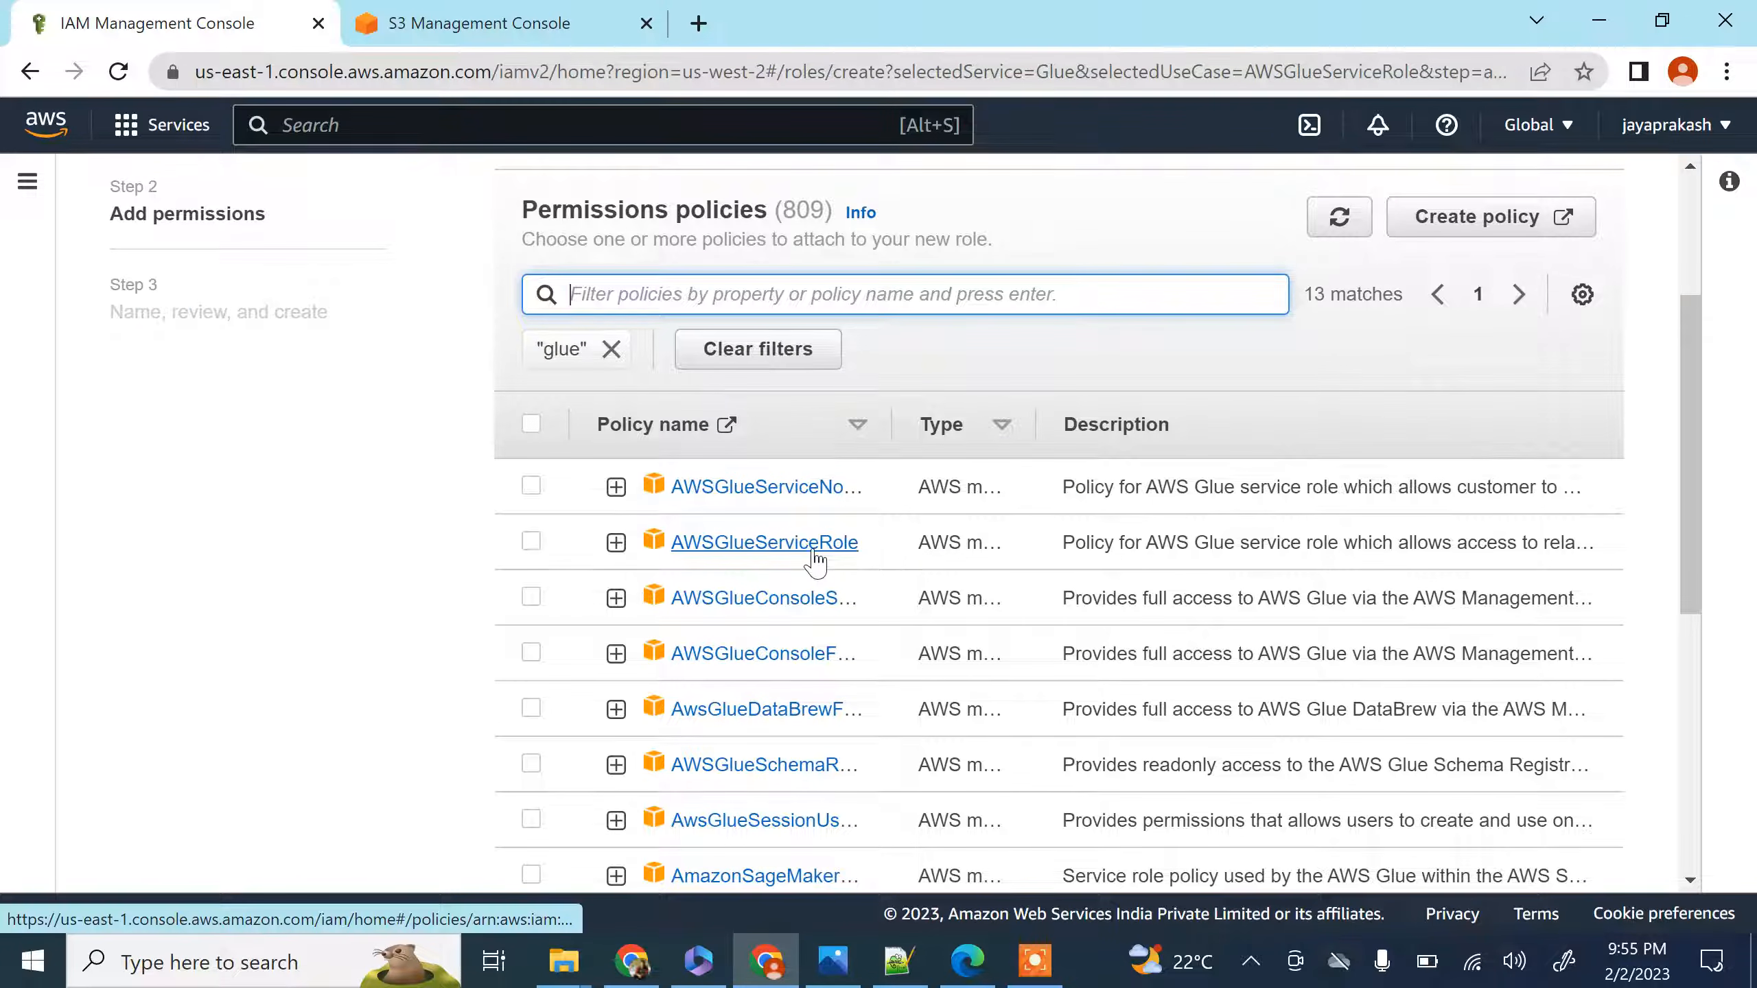
{"action": "left_click", "coordinate": [531, 542]}
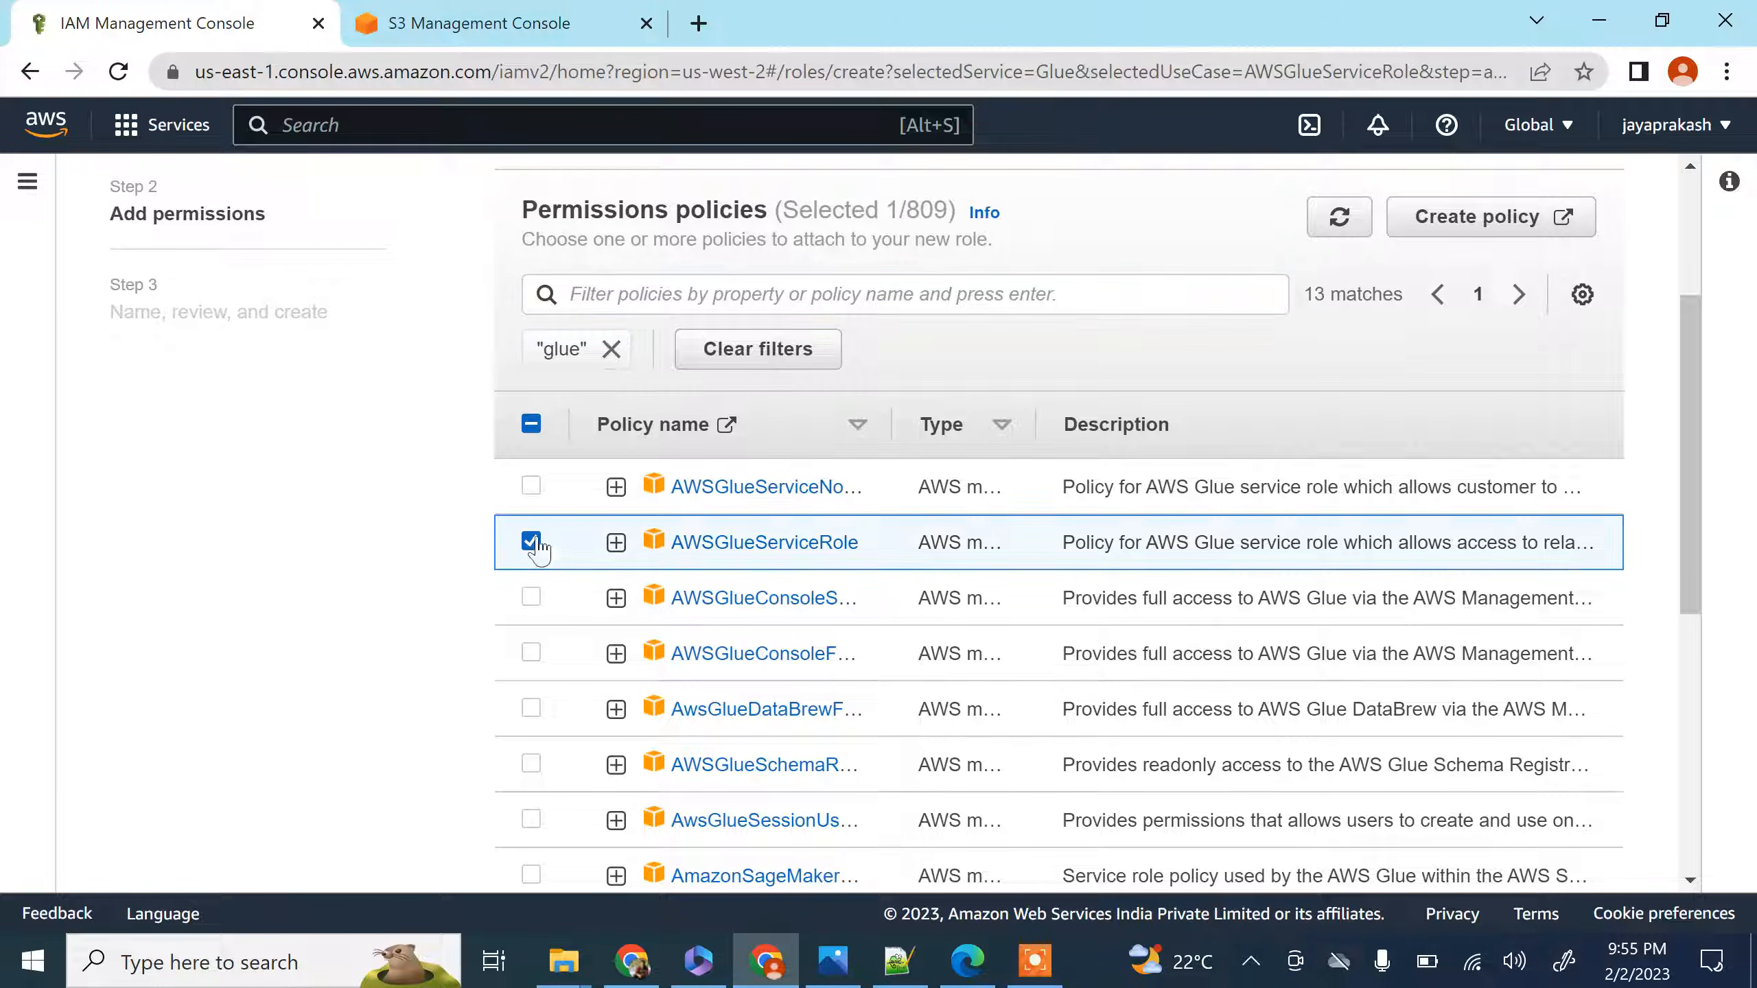
Expand the selected AWSGlueServiceRole policy and review the permissions in its JSON
{"action": "left_click", "coordinate": [616, 544]}
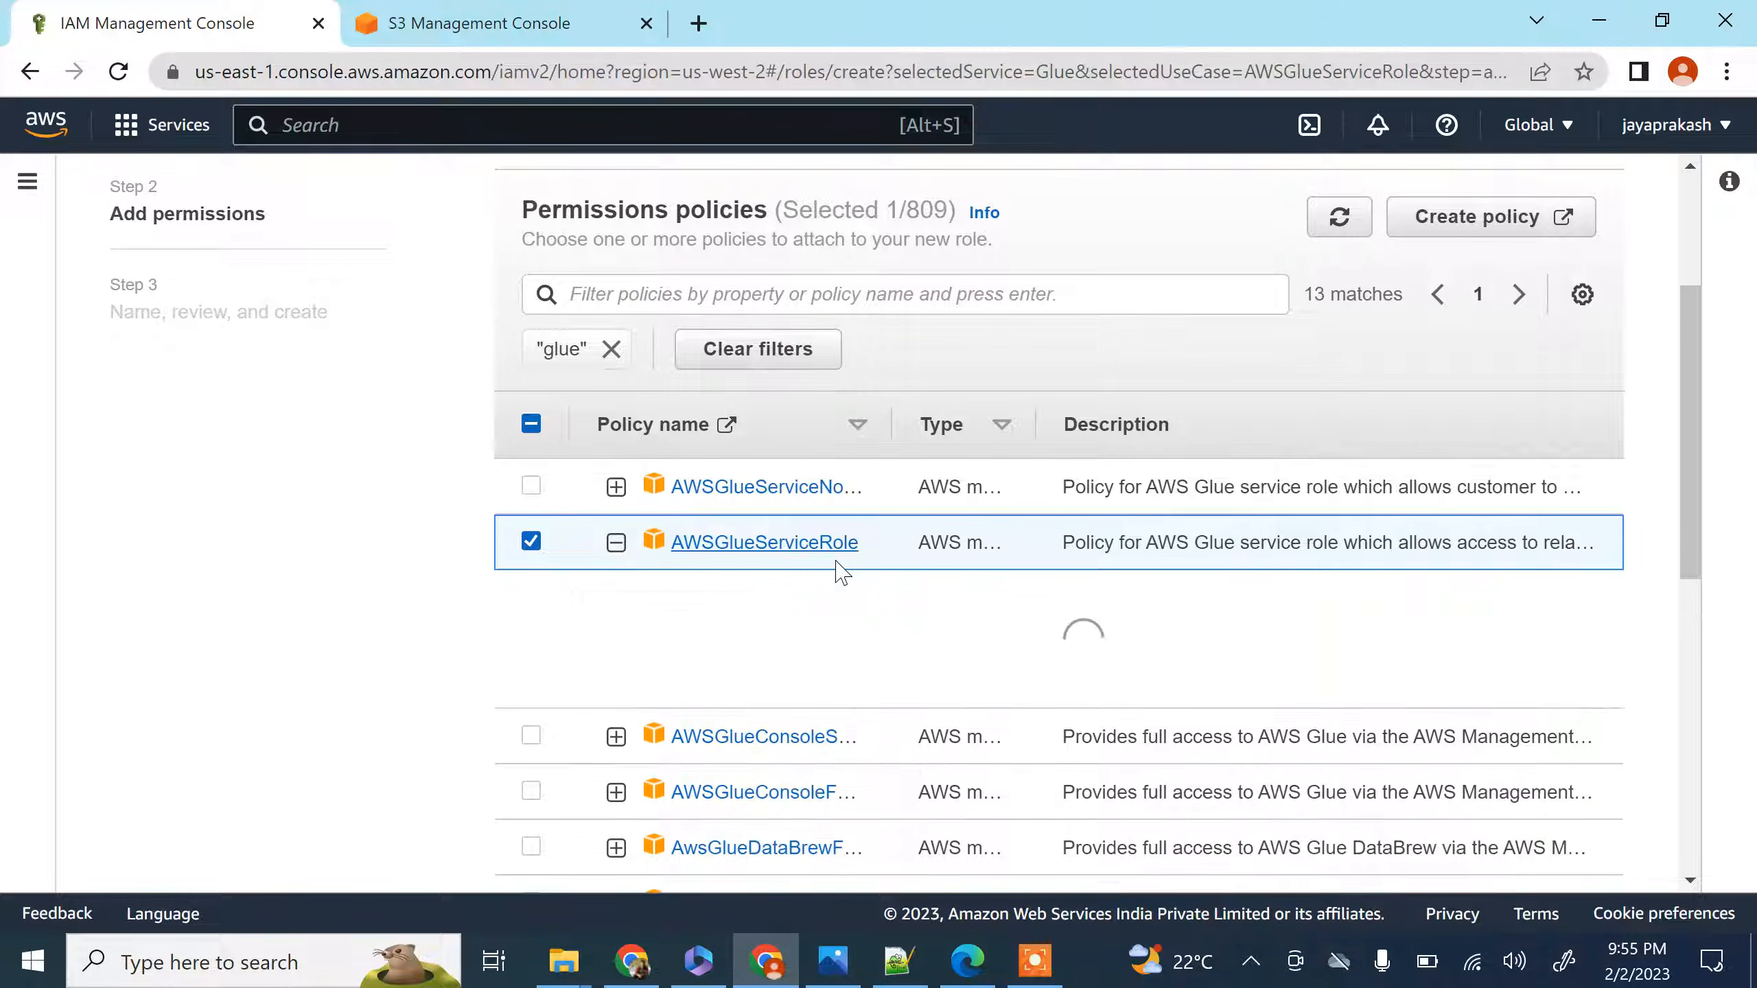
{"action": "scroll", "coordinate": [831, 581], "scroll_direction": "down", "scroll_amount": 4}
{"action": "scroll", "coordinate": [724, 483], "scroll_direction": "down", "scroll_amount": 10}
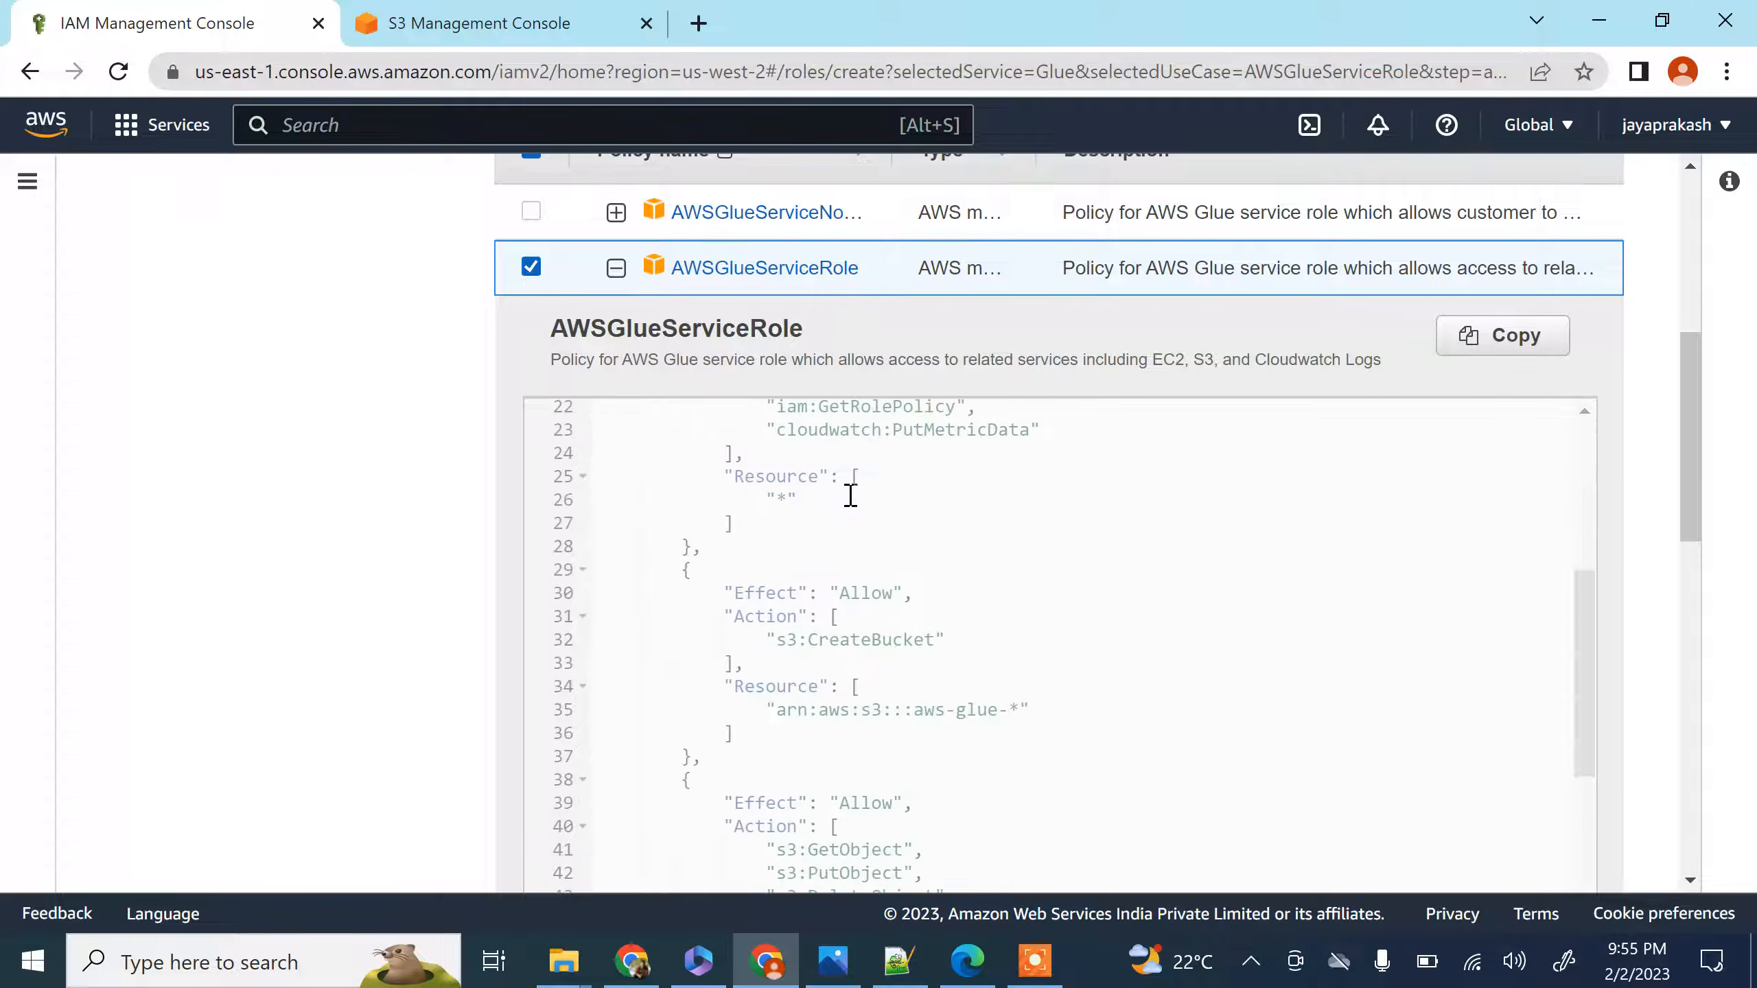
{"action": "left_click_drag", "start_coordinate": [1700, 498], "coordinate": [1674, 593]}
{"action": "scroll", "coordinate": [961, 538], "scroll_direction": "down", "scroll_amount": 6}
{"action": "scroll", "coordinate": [1650, 563], "scroll_direction": "down", "scroll_amount": 7}
{"action": "scroll", "coordinate": [1700, 568], "scroll_direction": "down", "scroll_amount": 4}
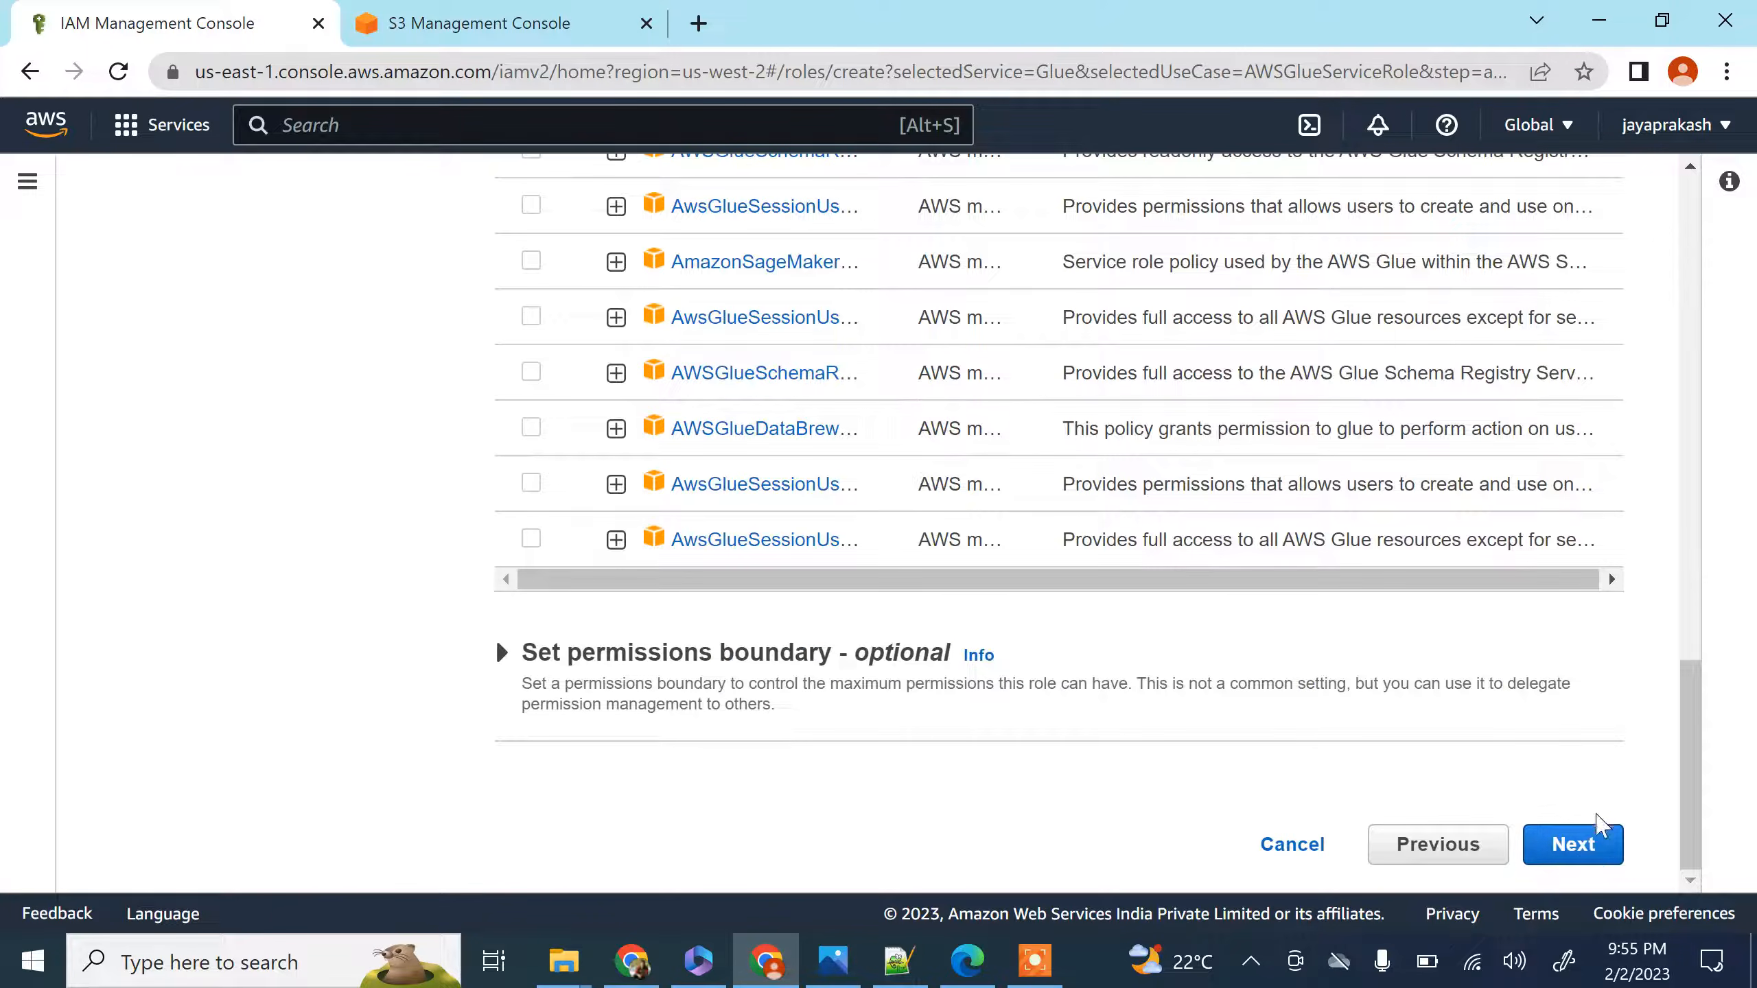
Name the role glue-crawler-role, check its trusted entity and permissions summary, and create it
{"action": "left_click", "coordinate": [1567, 843]}
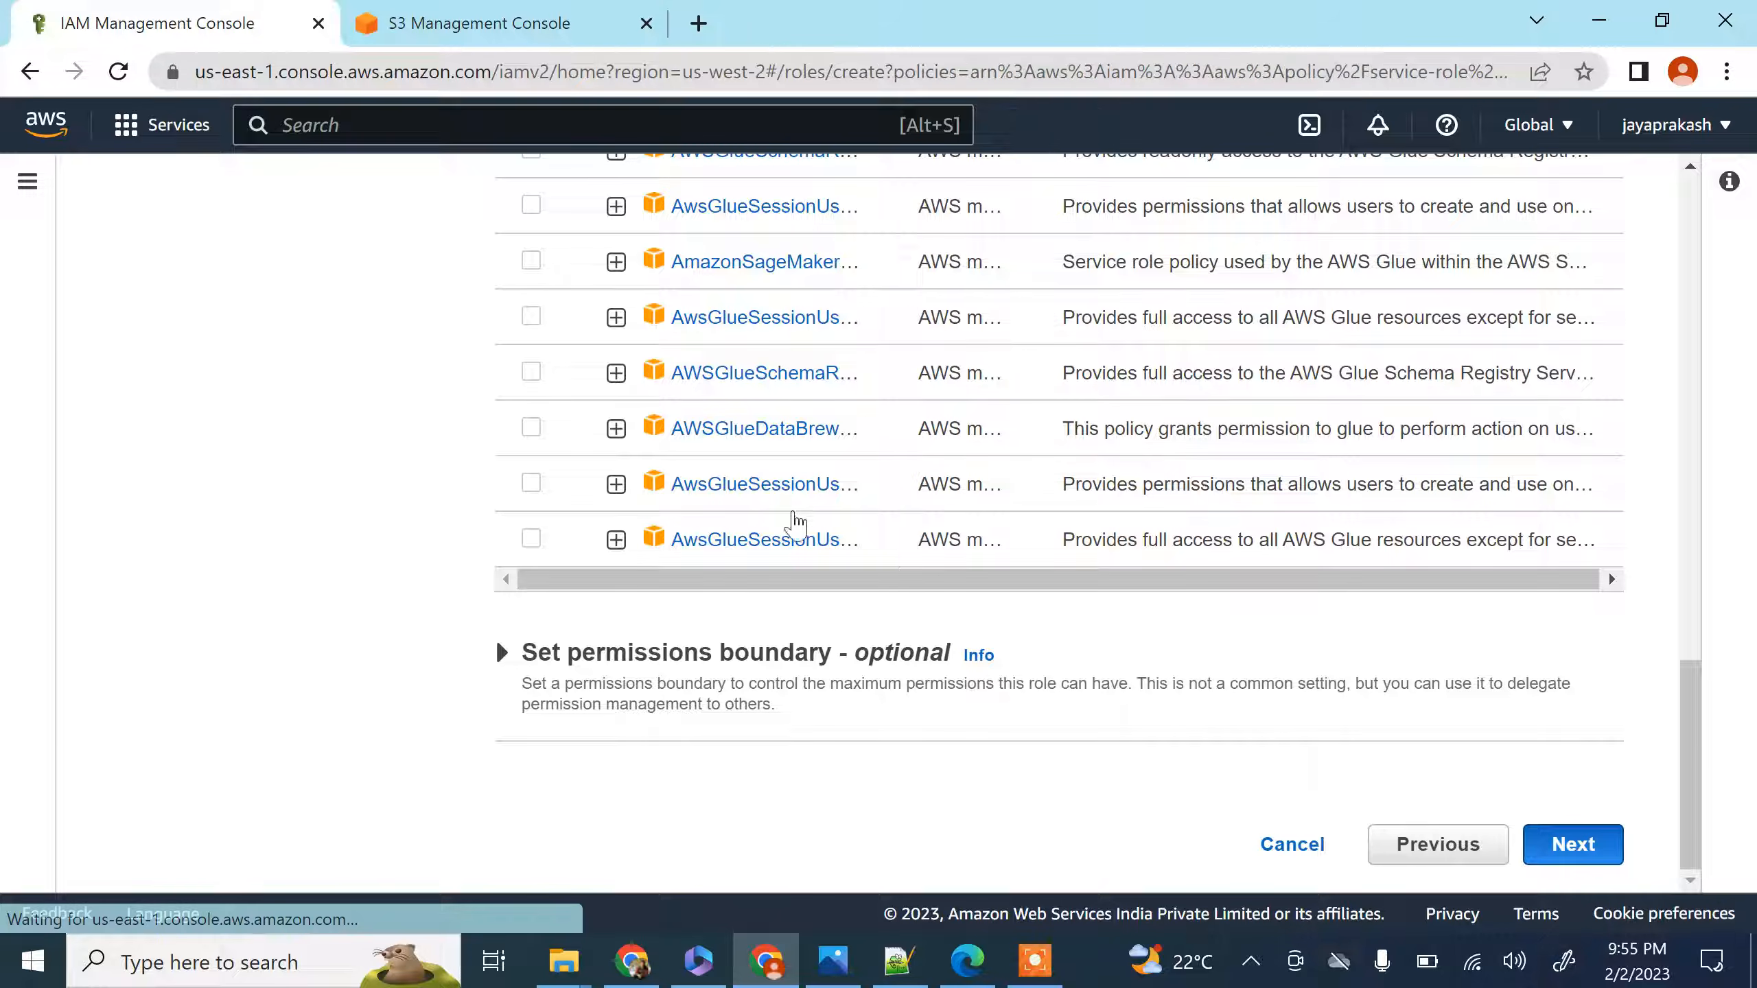
{"action": "left_click", "coordinate": [573, 412]}
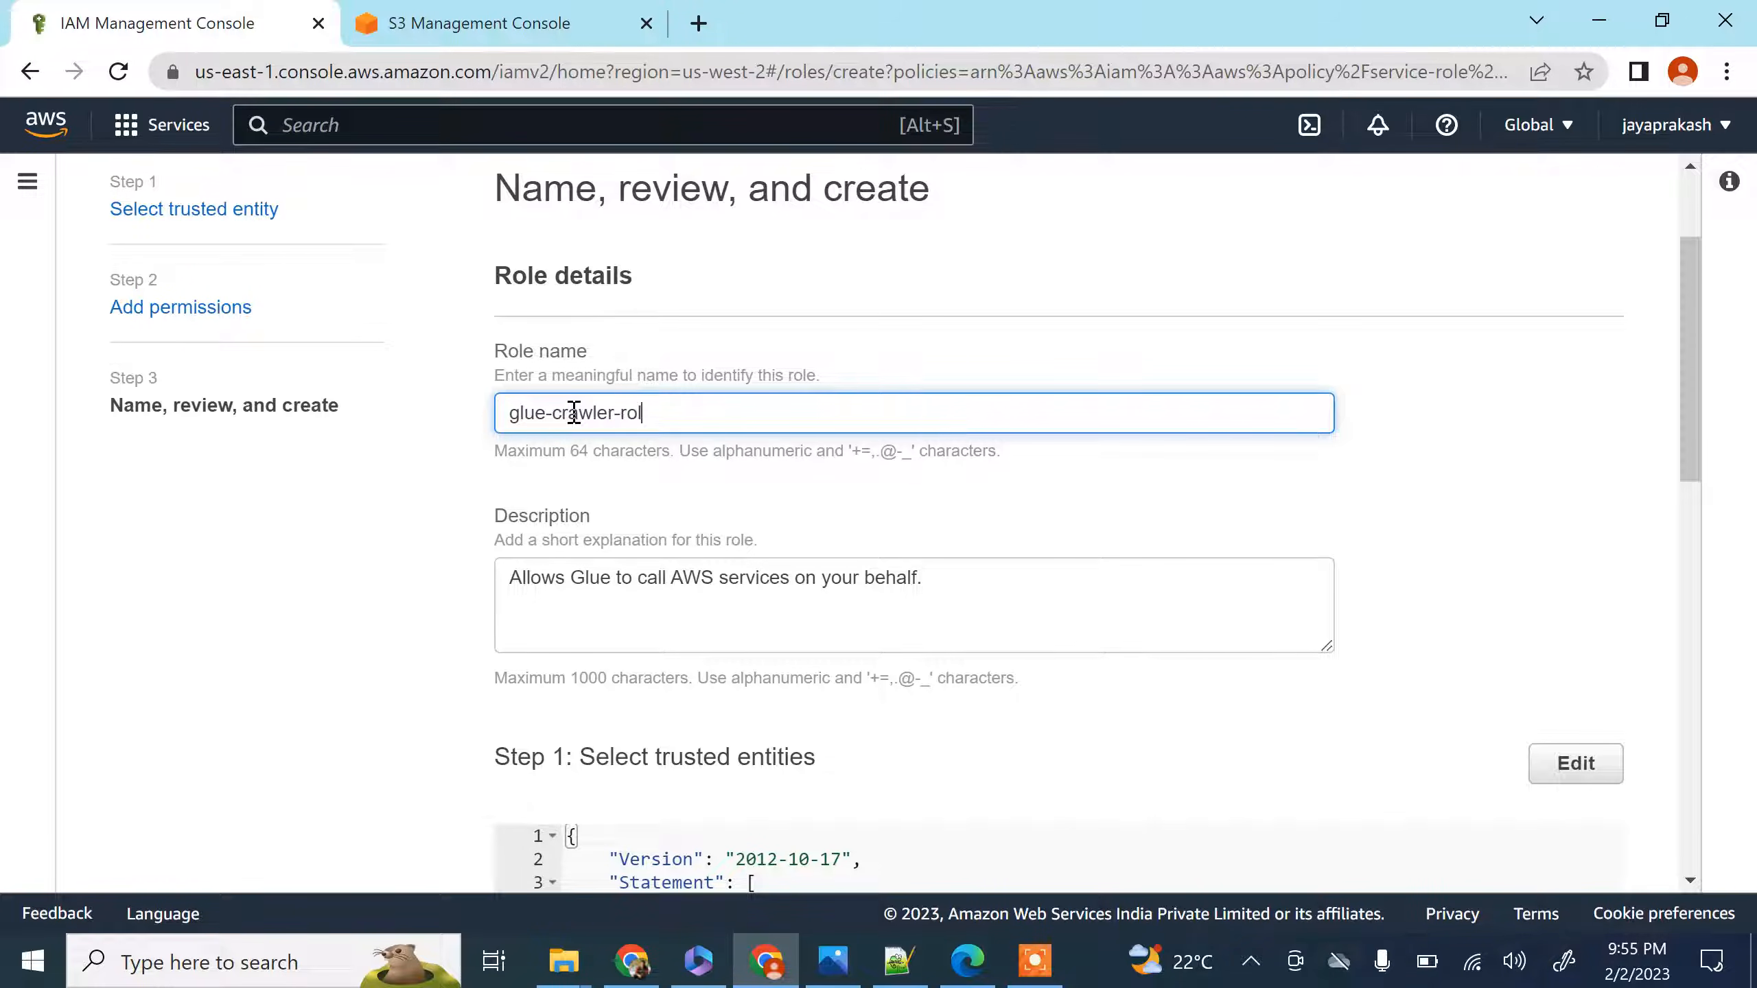
{"action": "scroll", "coordinate": [648, 473], "scroll_direction": "down", "scroll_amount": 6}
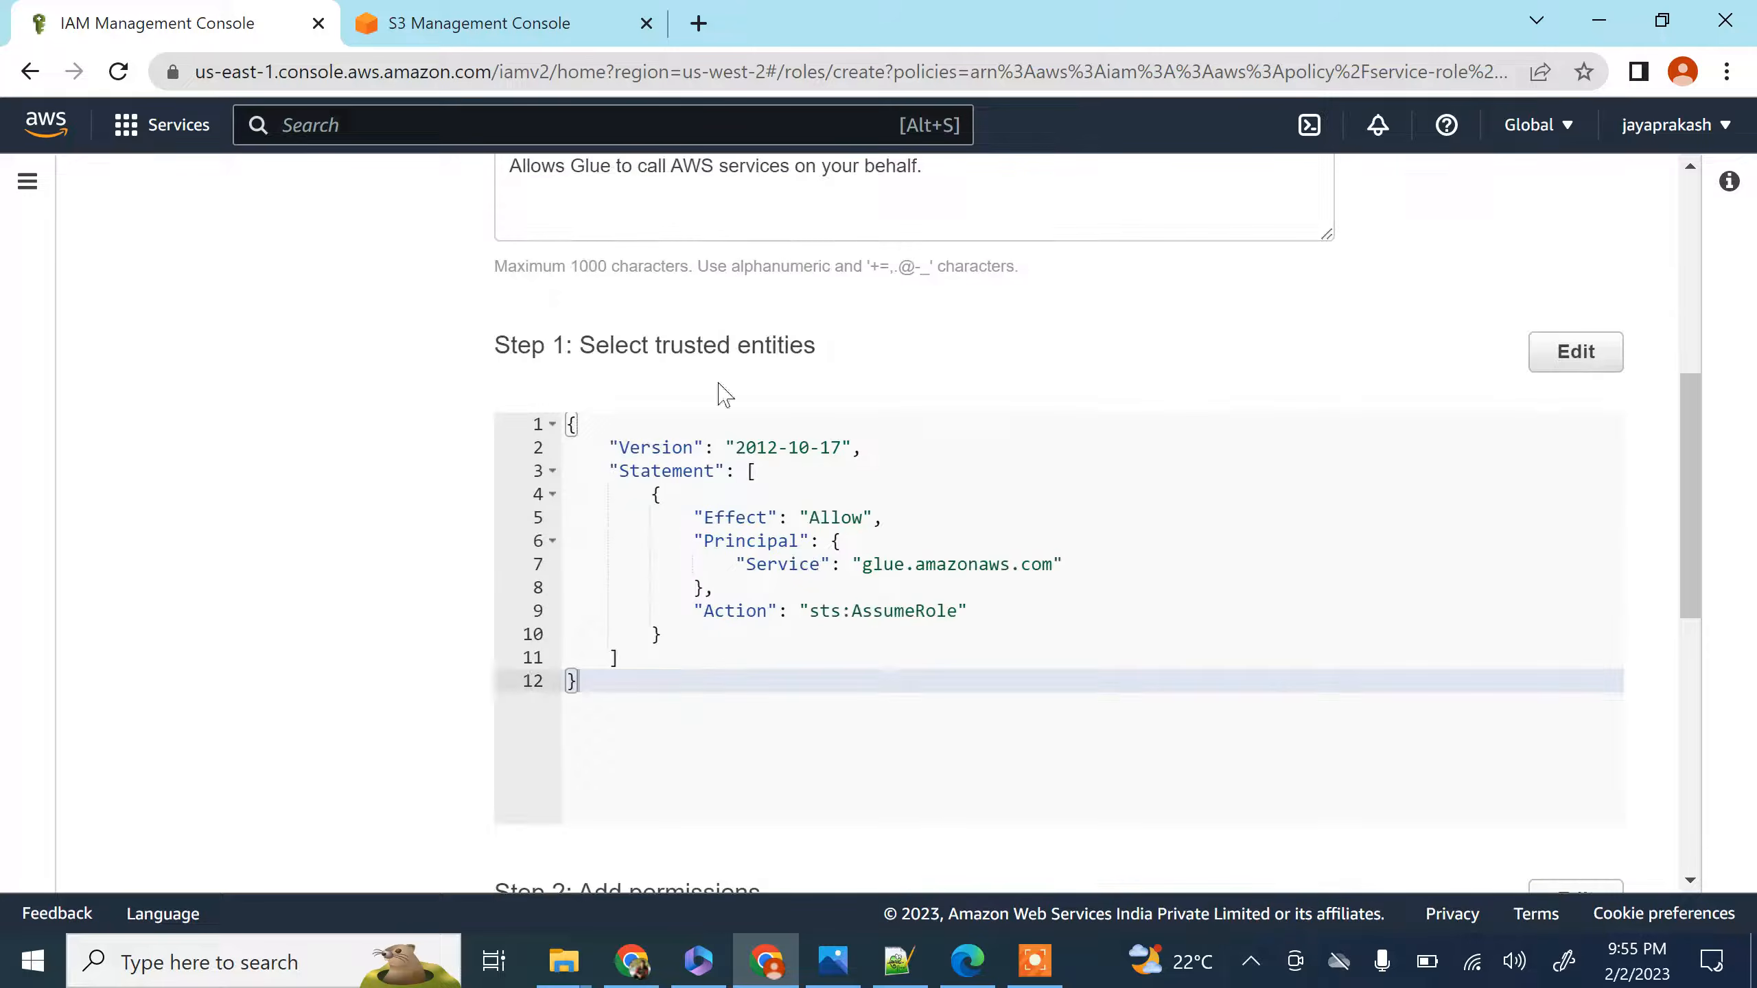
{"action": "scroll", "coordinate": [890, 394], "scroll_direction": "down", "scroll_amount": 5}
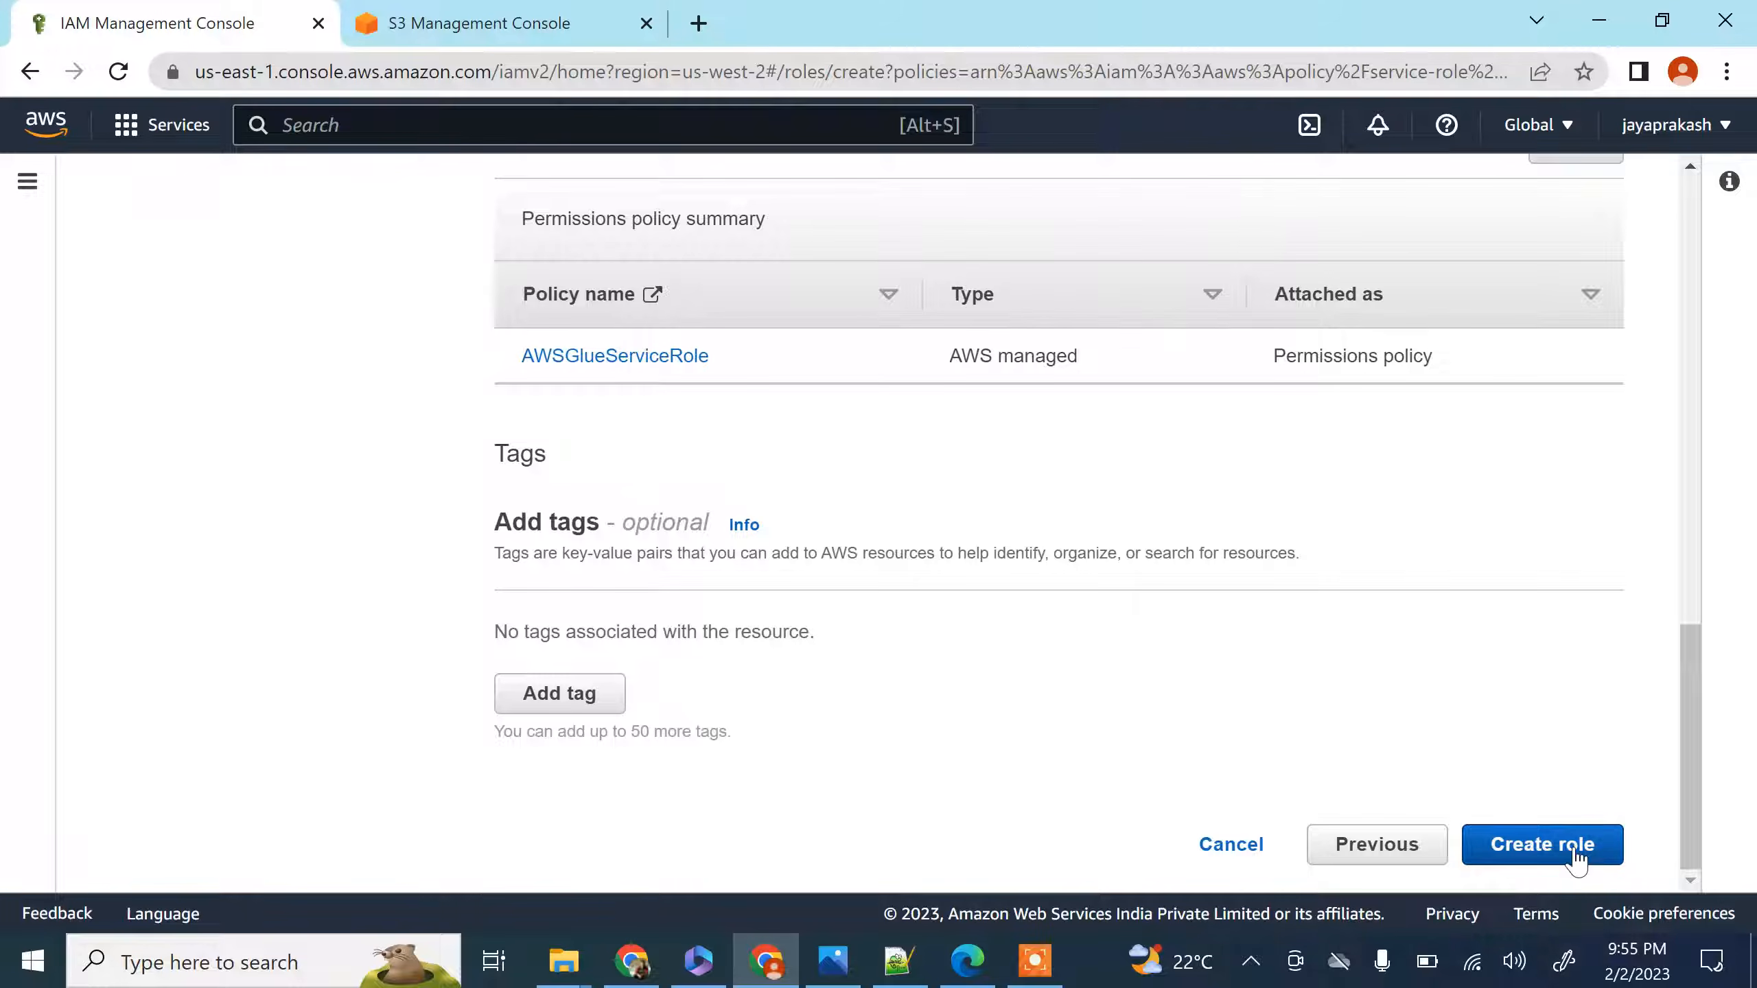
{"action": "left_click", "coordinate": [1575, 850]}
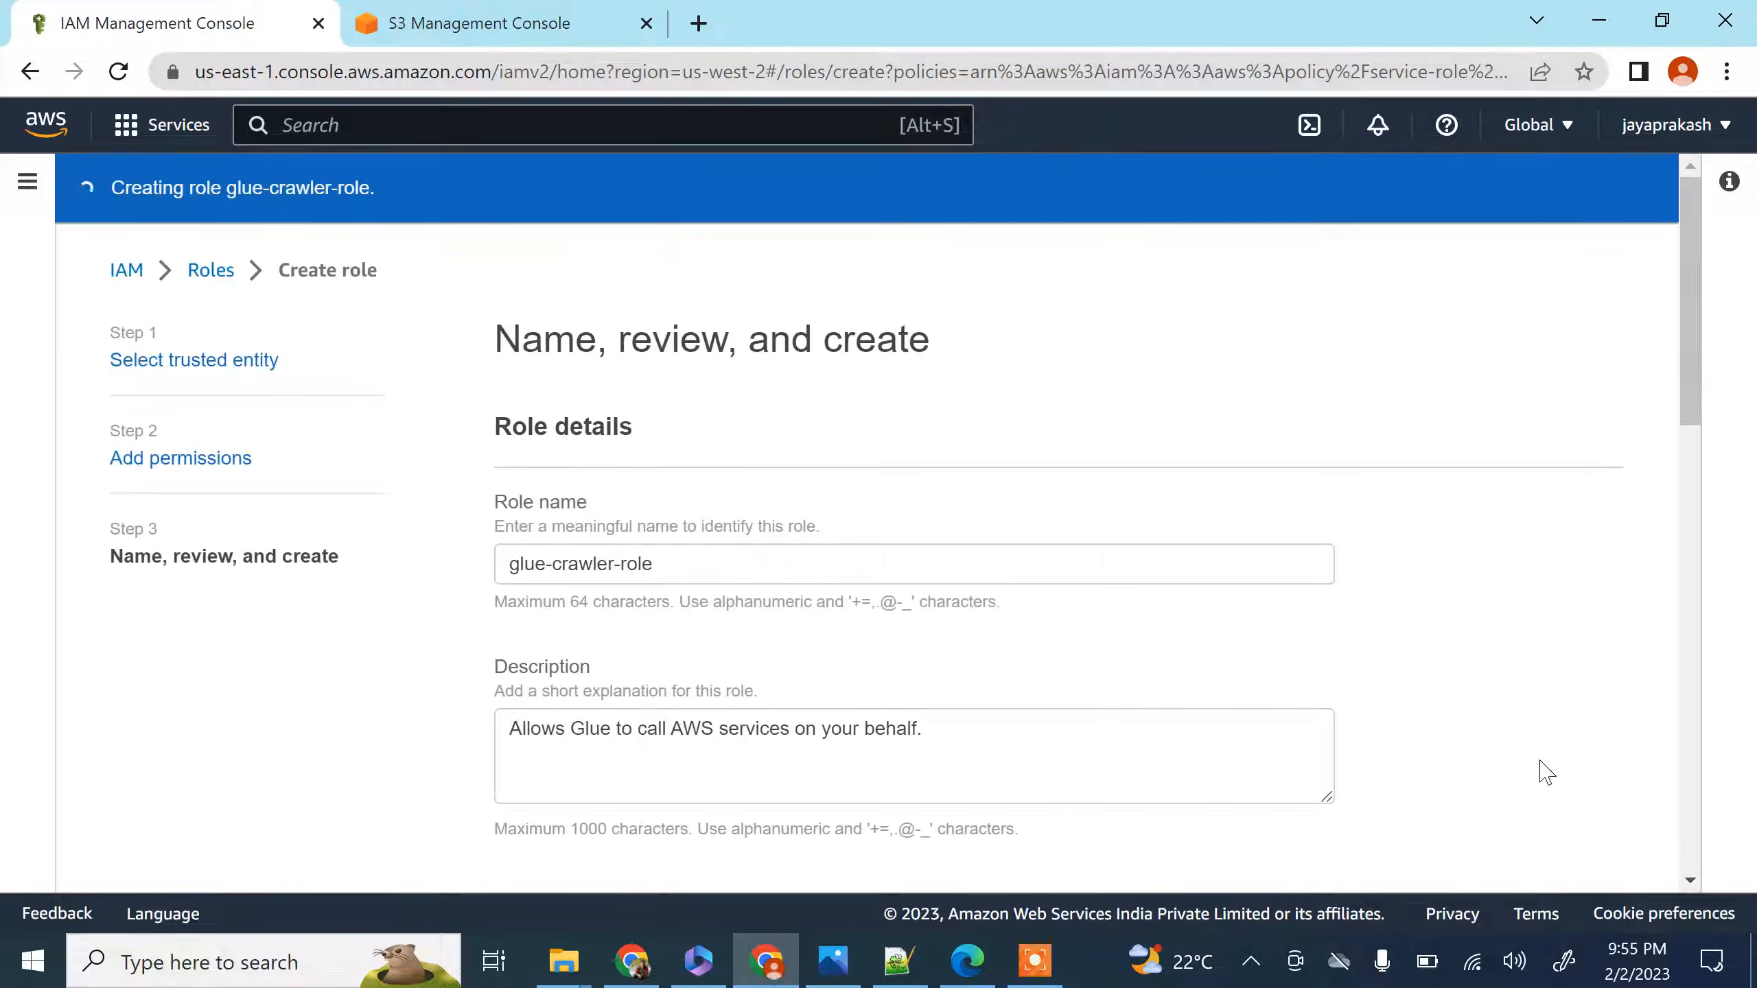
{"action": "scroll", "coordinate": [860, 586], "scroll_direction": "down", "scroll_amount": 10}
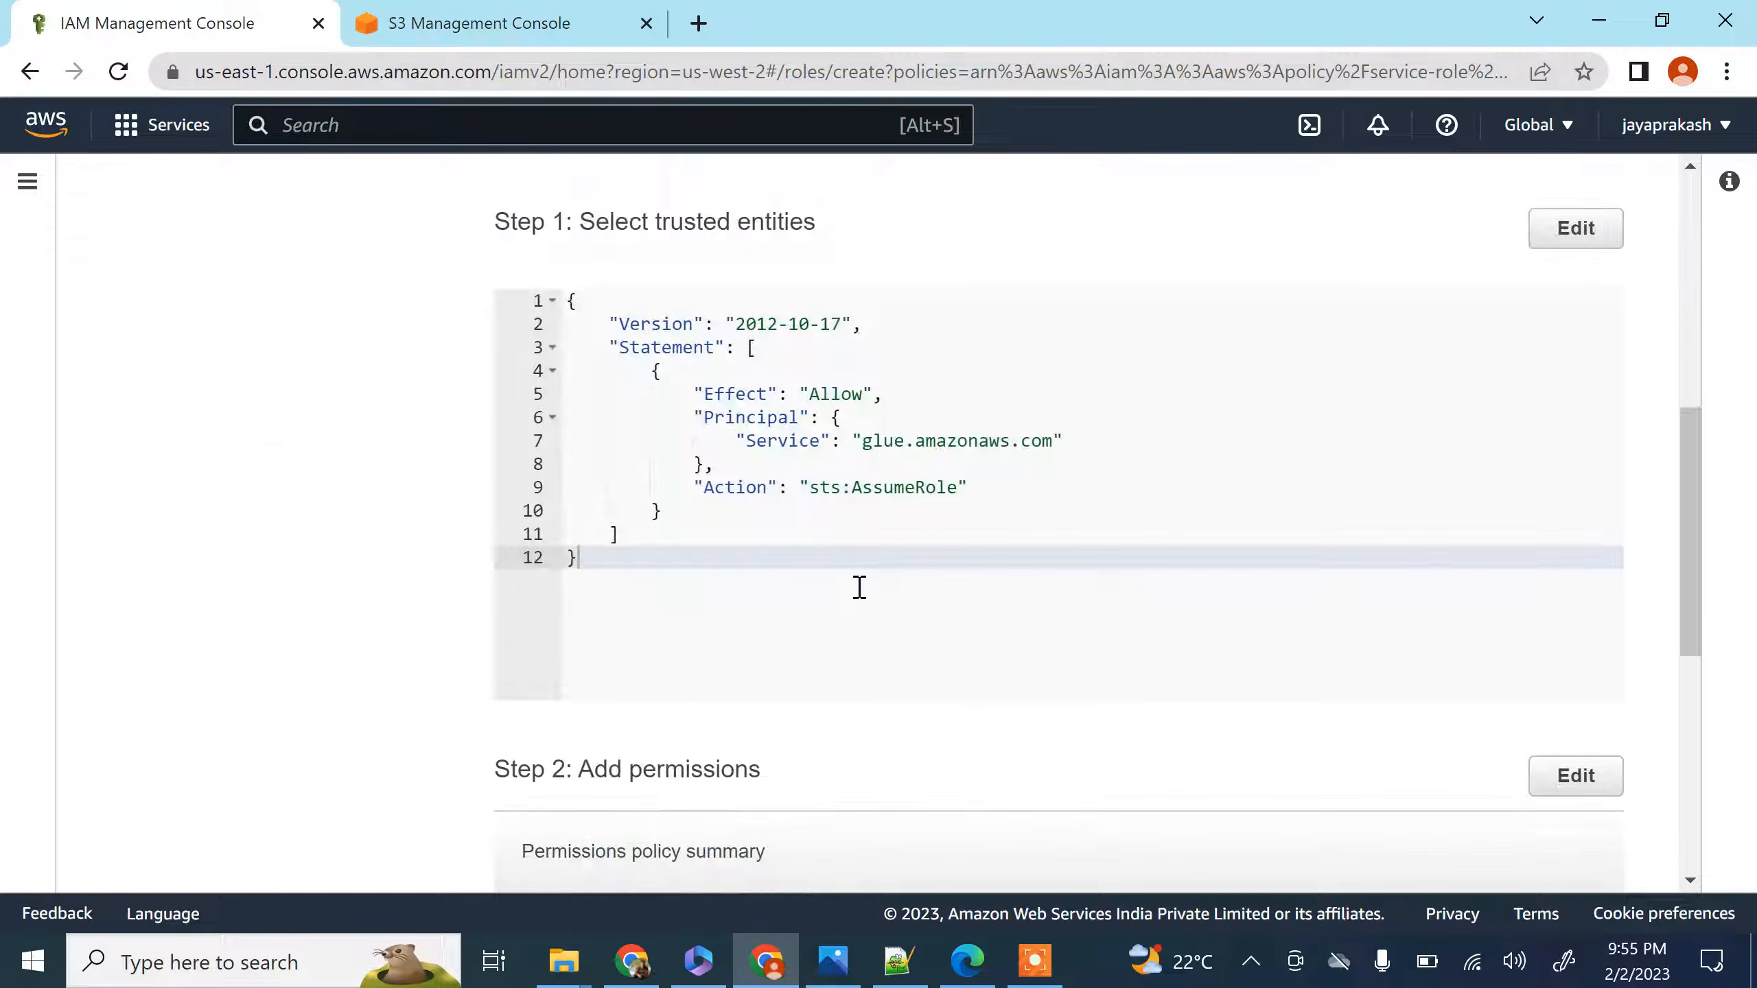
{"action": "scroll", "coordinate": [858, 588], "scroll_direction": "down", "scroll_amount": 5}
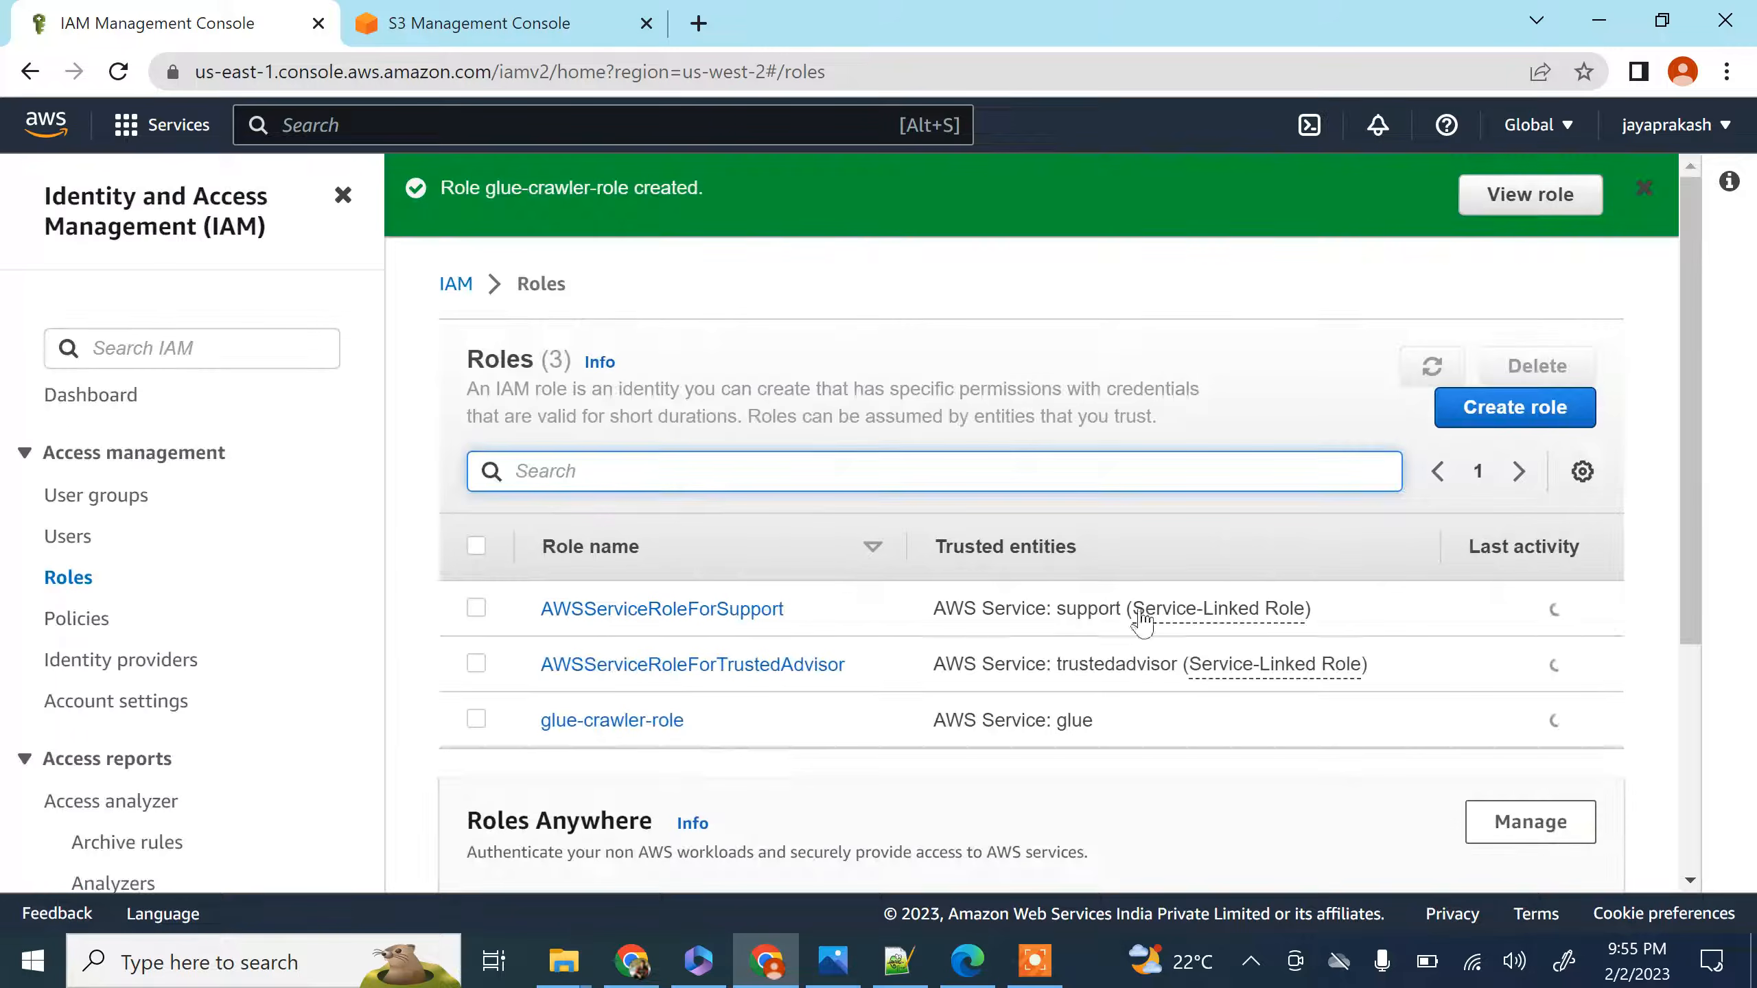
Open glue-crawler-role and examine the actions and resources allowed by its attached AWSGlueServiceRole policy
{"action": "left_click", "coordinate": [619, 721]}
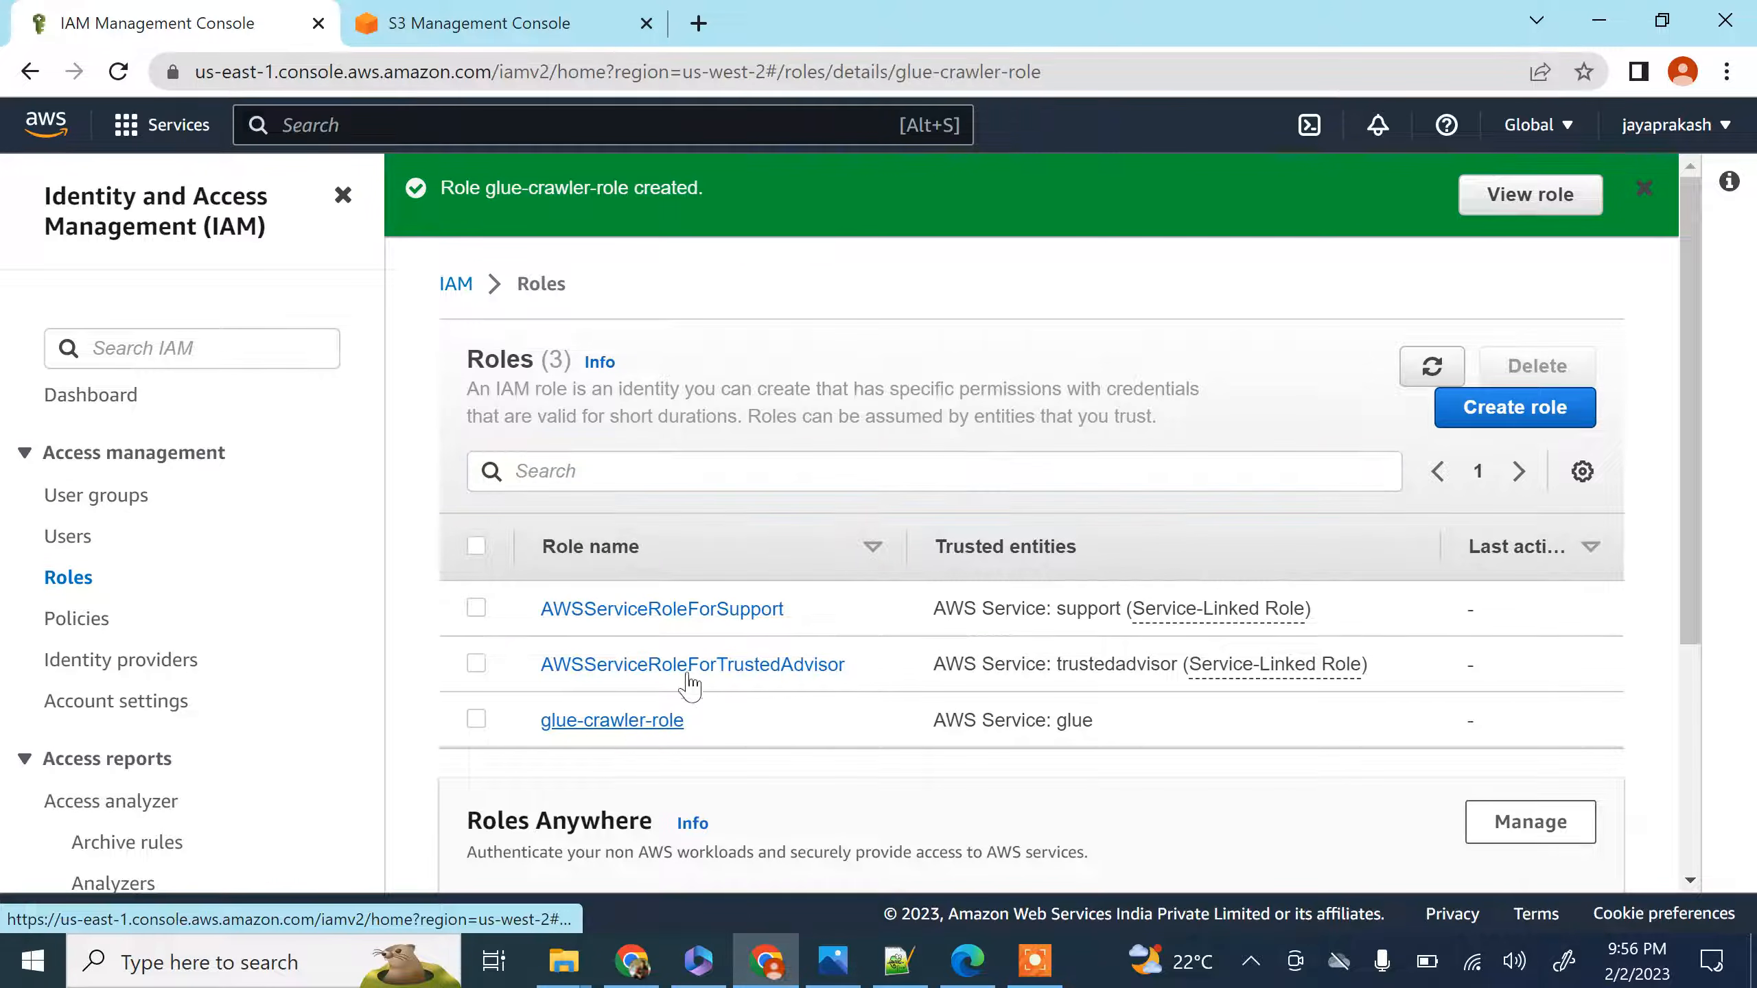
{"action": "scroll", "coordinate": [686, 484], "scroll_direction": "down", "scroll_amount": 4}
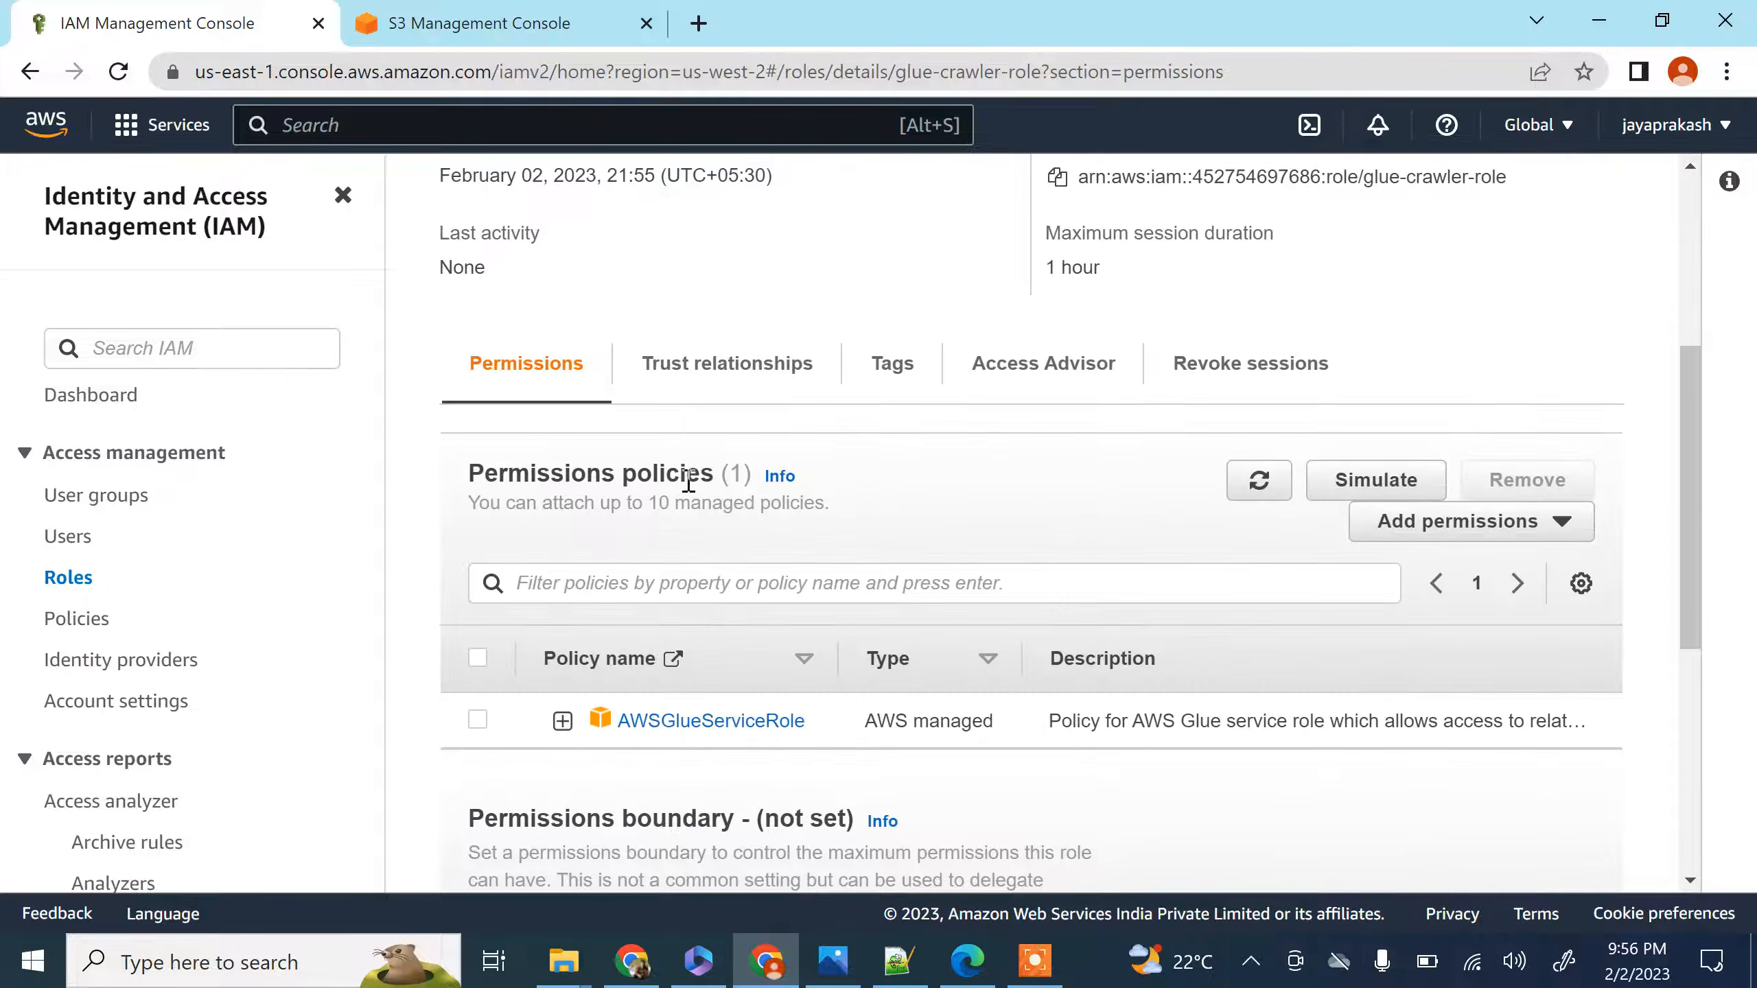
{"action": "scroll", "coordinate": [546, 413], "scroll_direction": "up", "scroll_amount": 4}
{"action": "scroll", "coordinate": [551, 484], "scroll_direction": "down", "scroll_amount": 7}
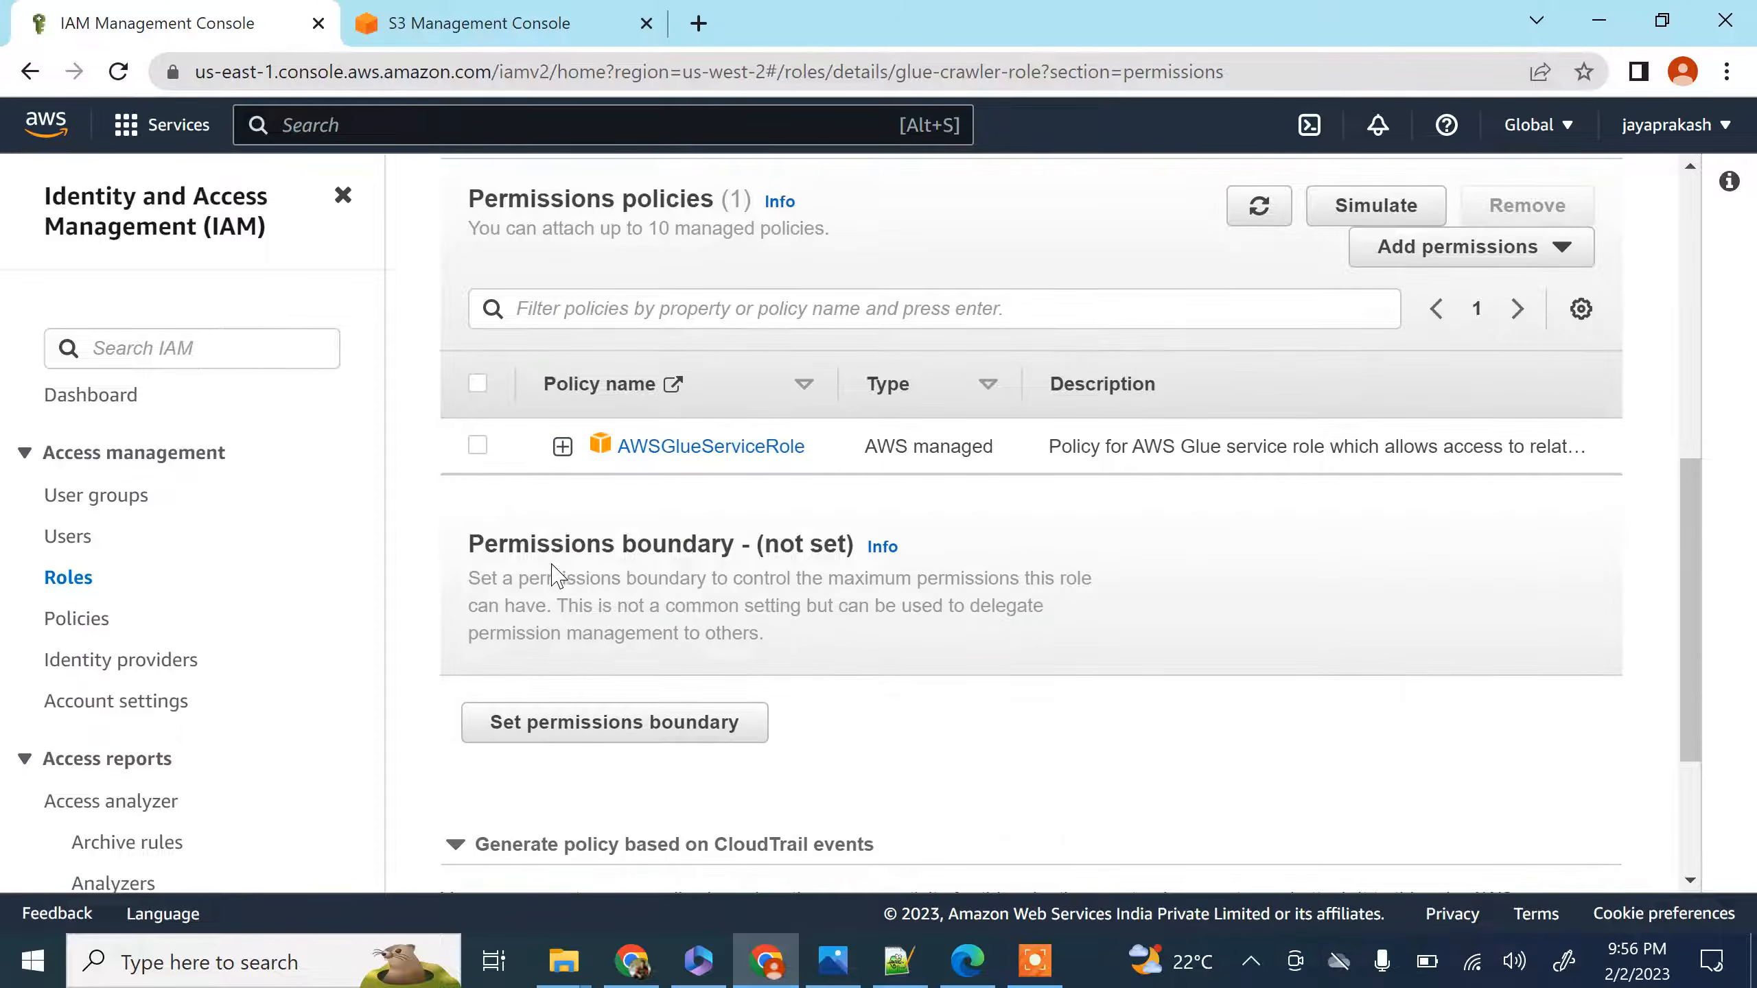
{"action": "scroll", "coordinate": [761, 574], "scroll_direction": "down", "scroll_amount": 10}
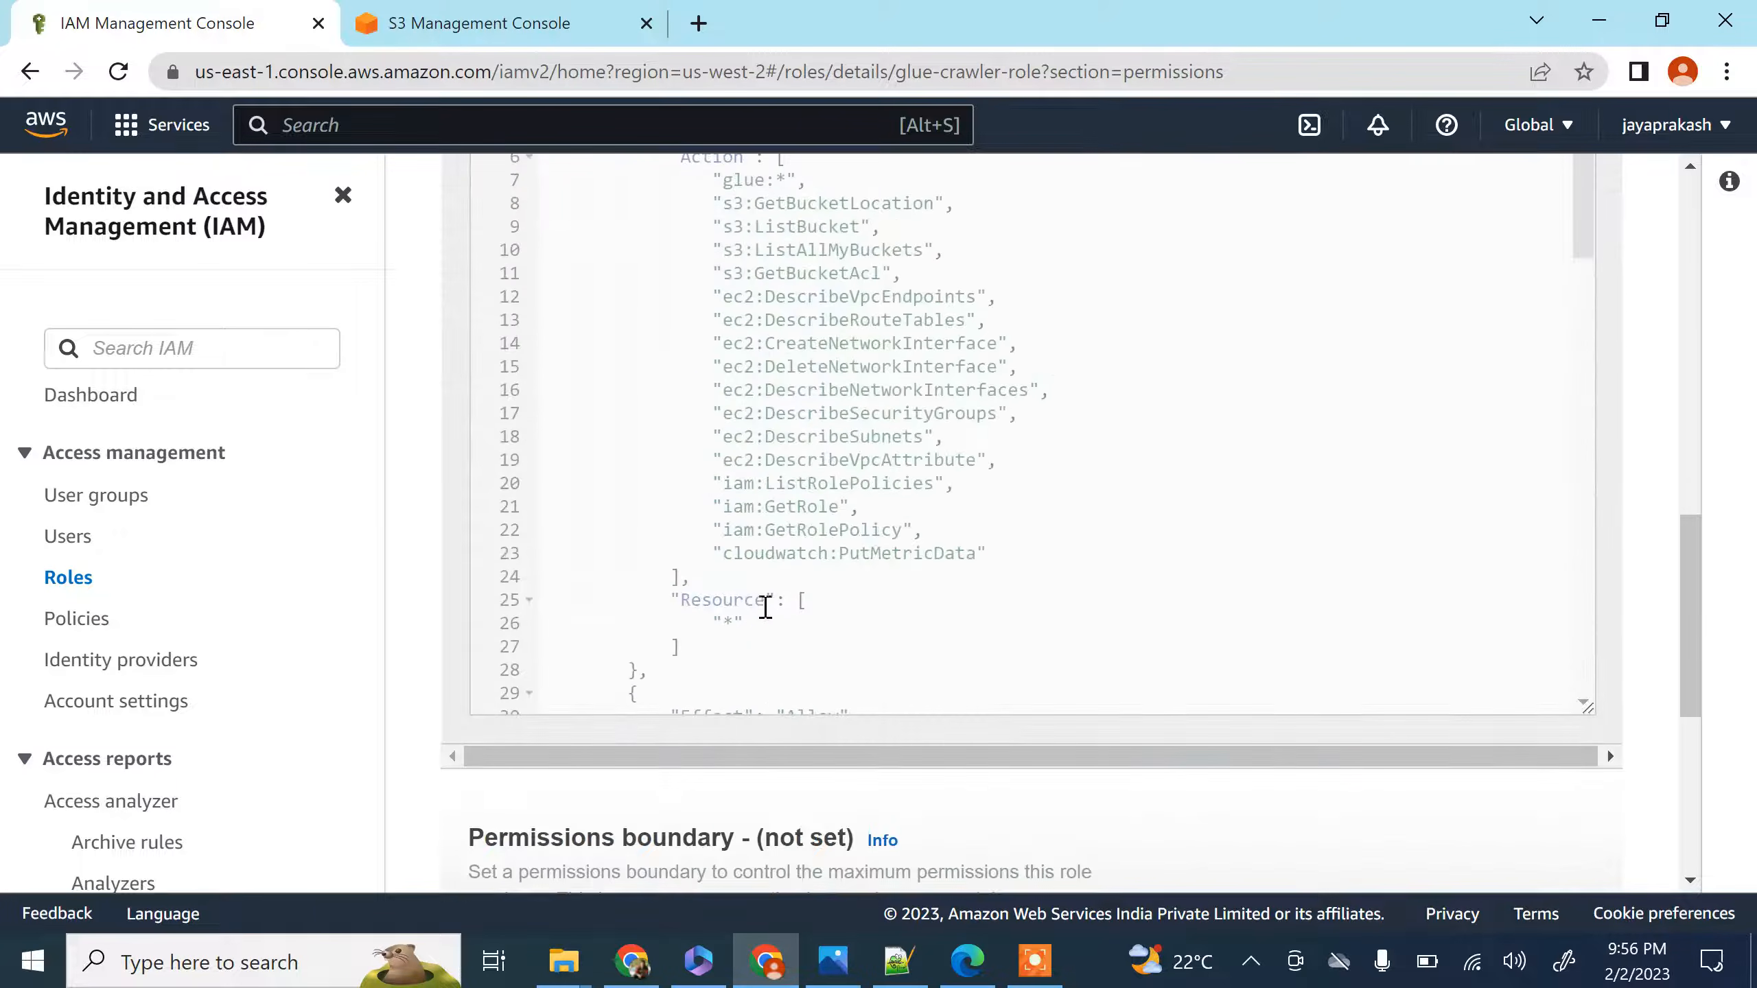
{"action": "scroll", "coordinate": [862, 475], "scroll_direction": "up", "scroll_amount": 10}
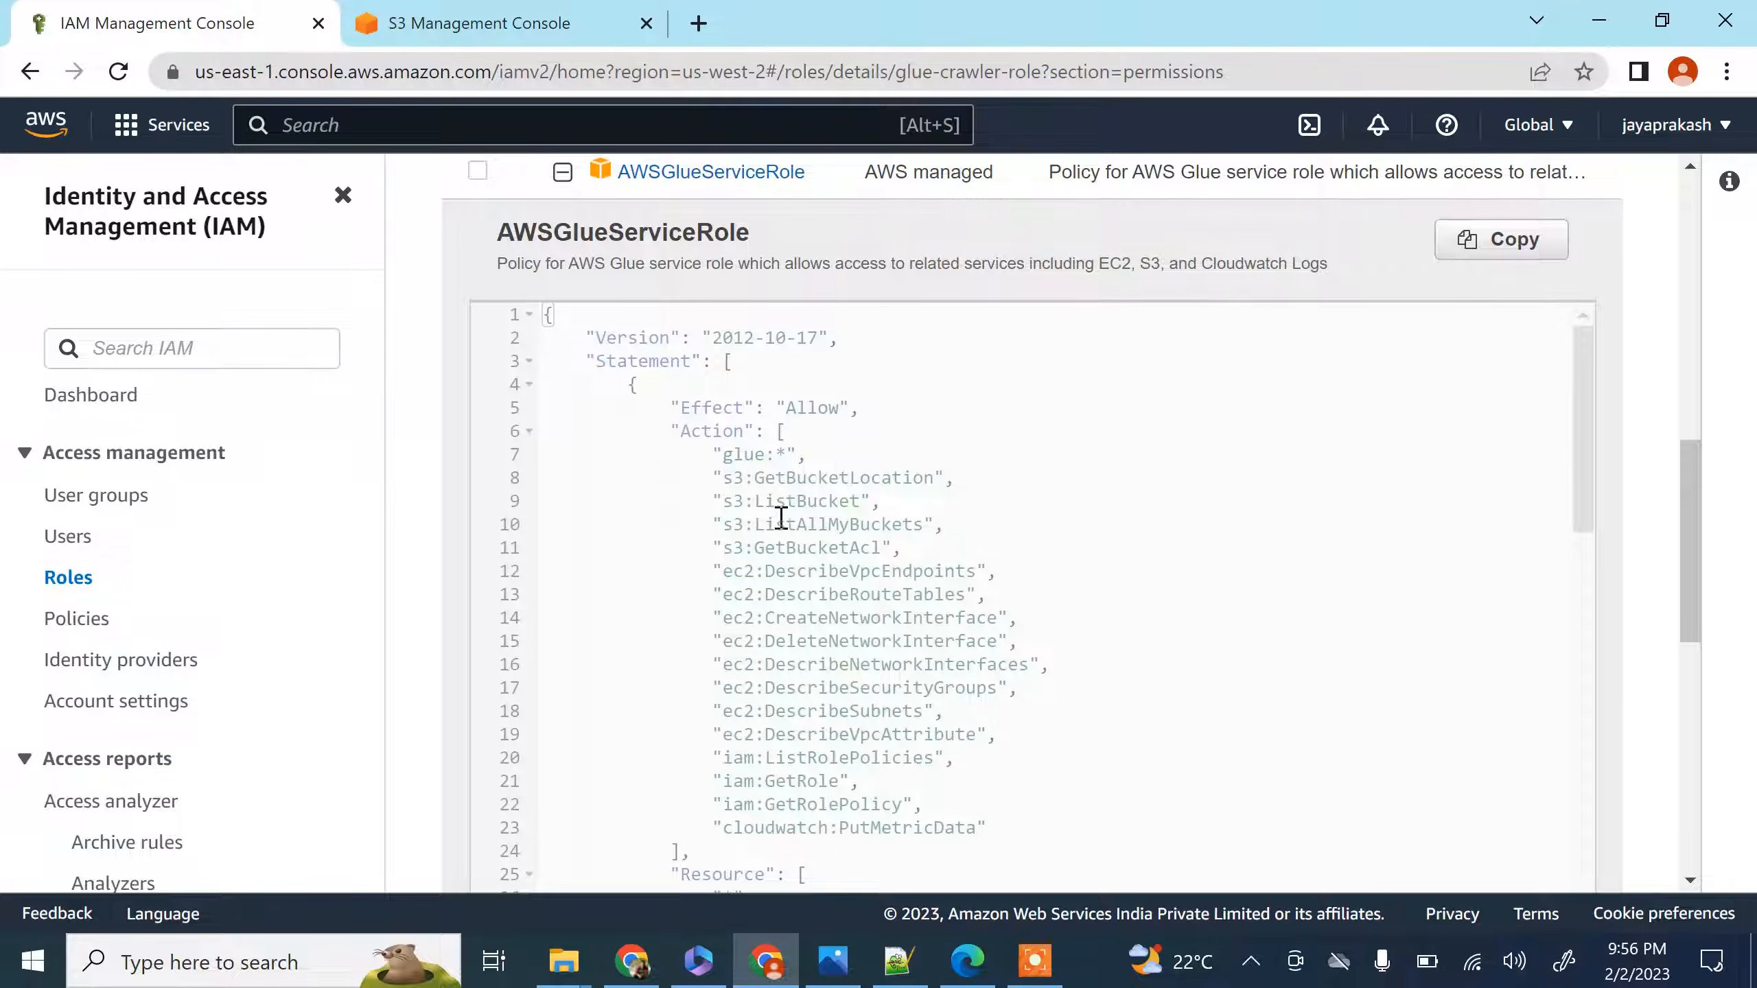
{"action": "scroll", "coordinate": [781, 517], "scroll_direction": "down", "scroll_amount": 3}
{"action": "scroll", "coordinate": [829, 533], "scroll_direction": "up", "scroll_amount": 2}
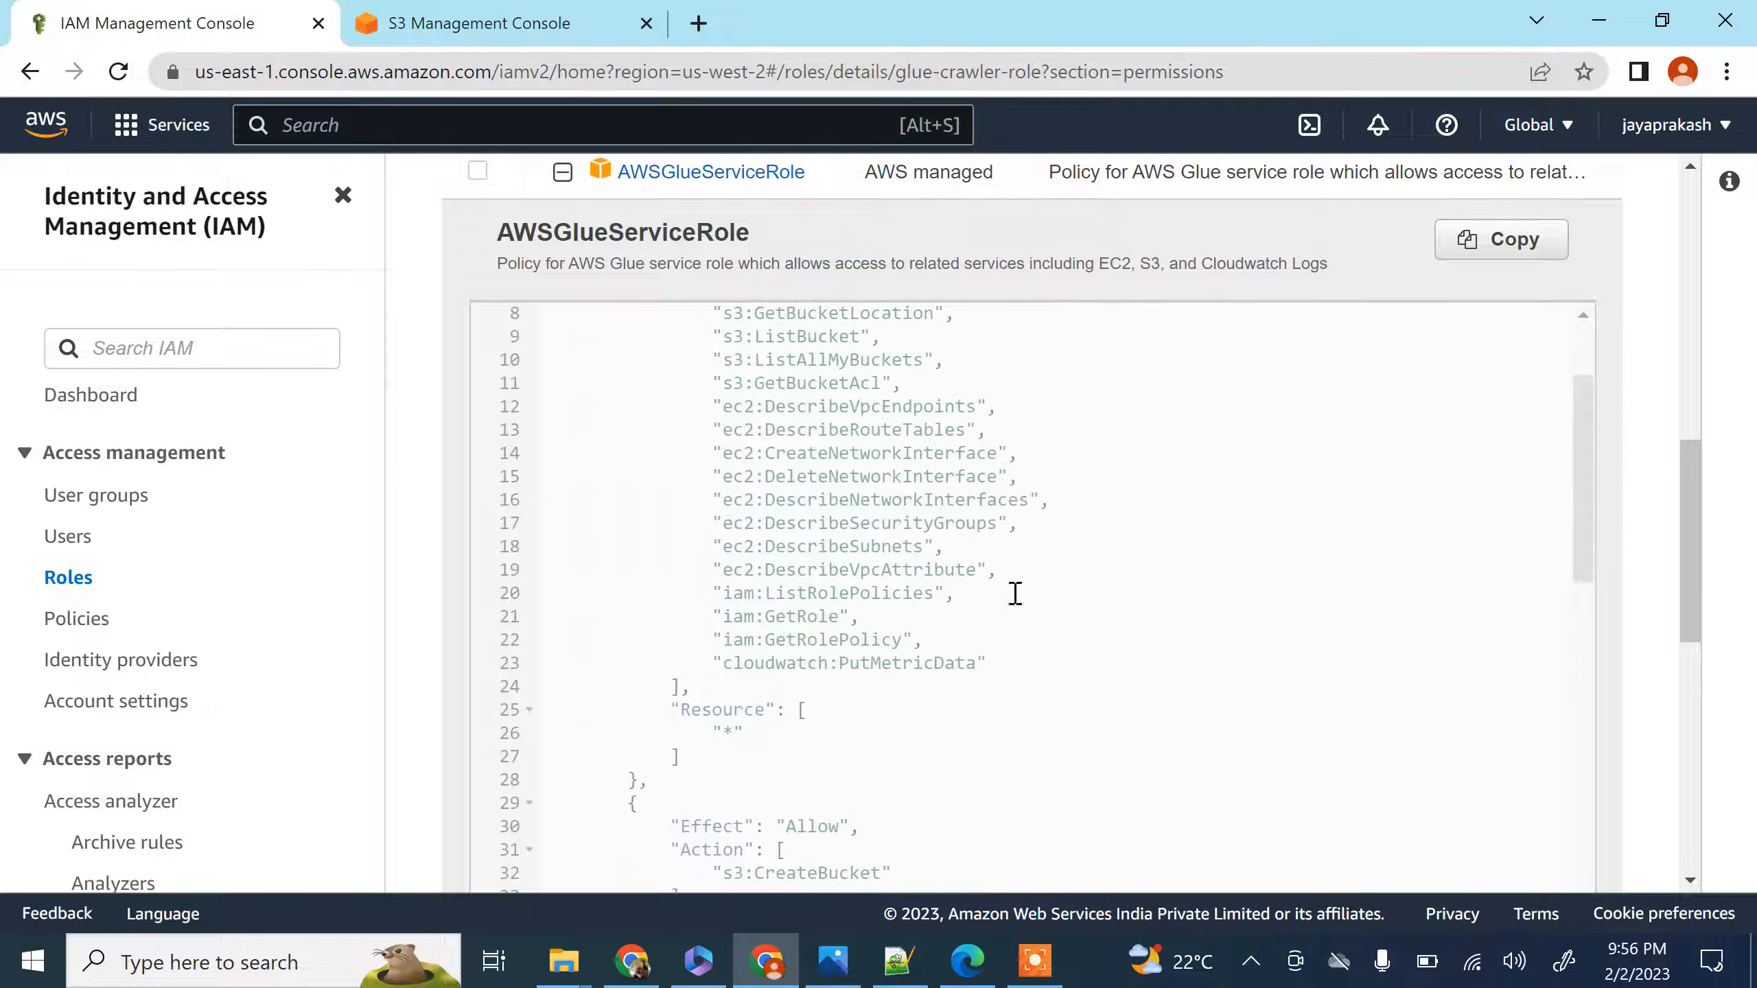
{"action": "left_click_drag", "start_coordinate": [1580, 551], "coordinate": [1562, 735]}
{"action": "scroll", "coordinate": [996, 712], "scroll_direction": "down", "scroll_amount": 3}
{"action": "scroll", "coordinate": [996, 712], "scroll_direction": "down", "scroll_amount": 2}
{"action": "scroll", "coordinate": [1051, 718], "scroll_direction": "down", "scroll_amount": 8}
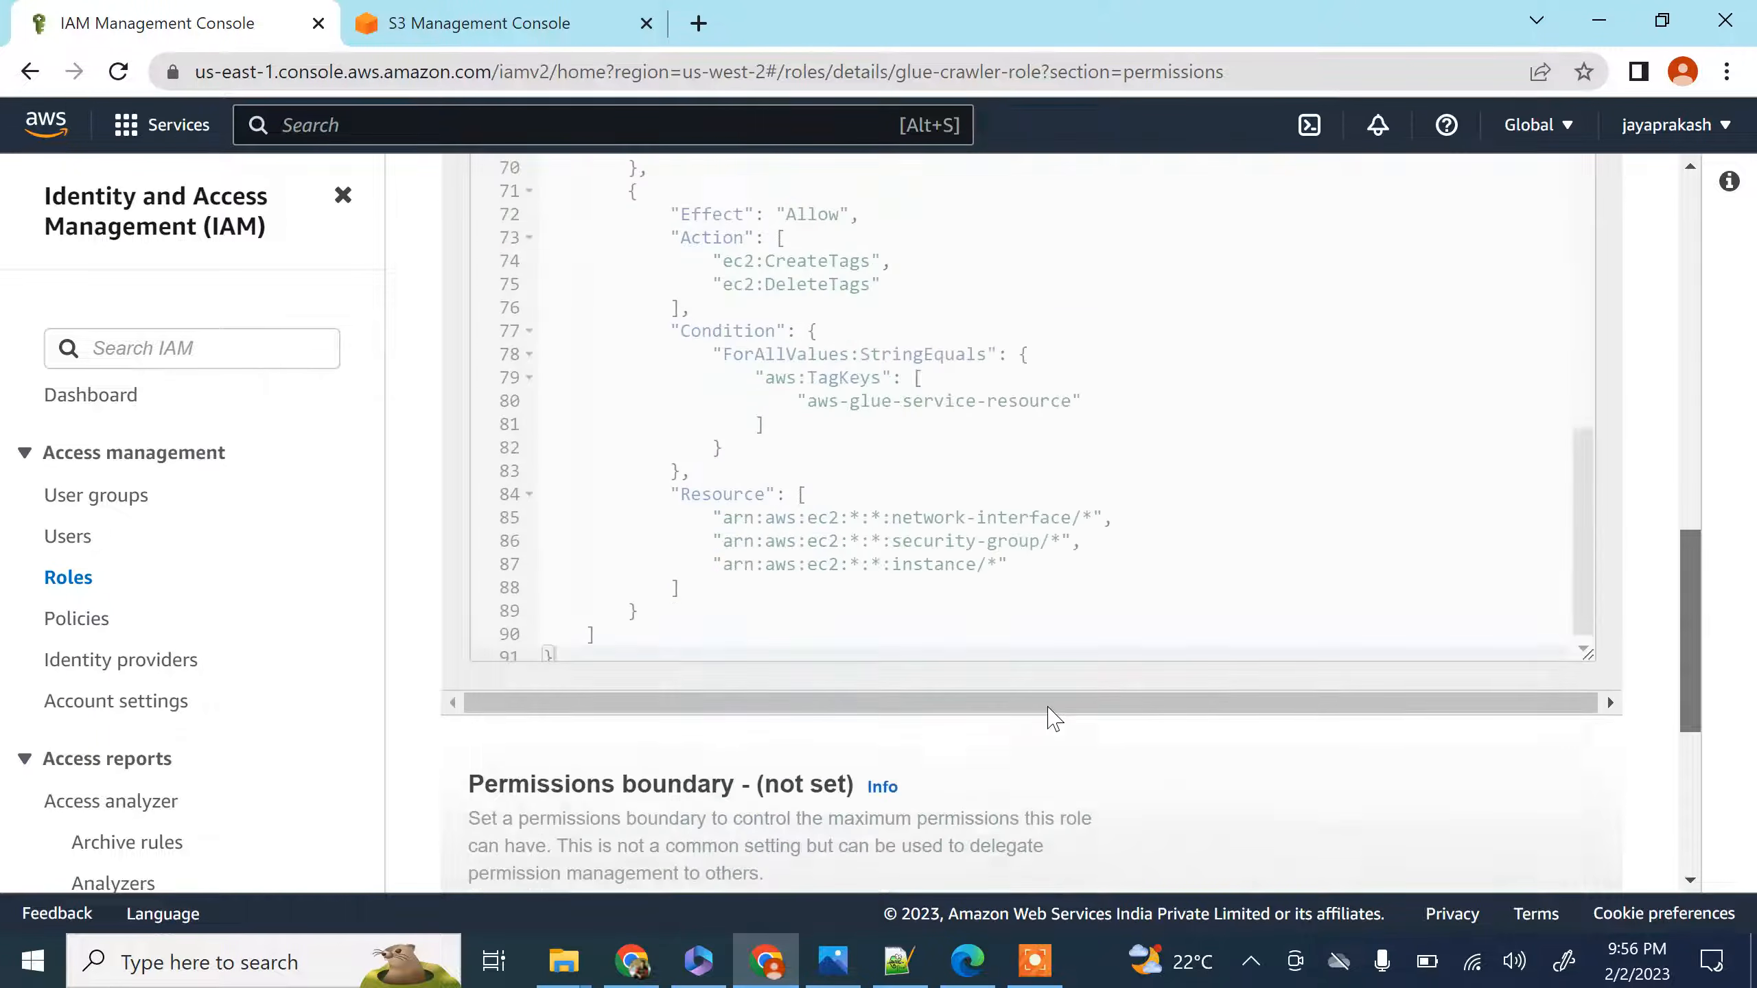
Examine the S3, logs and EC2 statements in the AWSGlueServiceRole policy JSON, especially the aws-glue-* bucket resource restriction
{"action": "scroll", "coordinate": [761, 569], "scroll_direction": "down", "scroll_amount": 2}
{"action": "scroll", "coordinate": [758, 572], "scroll_direction": "up", "scroll_amount": 10}
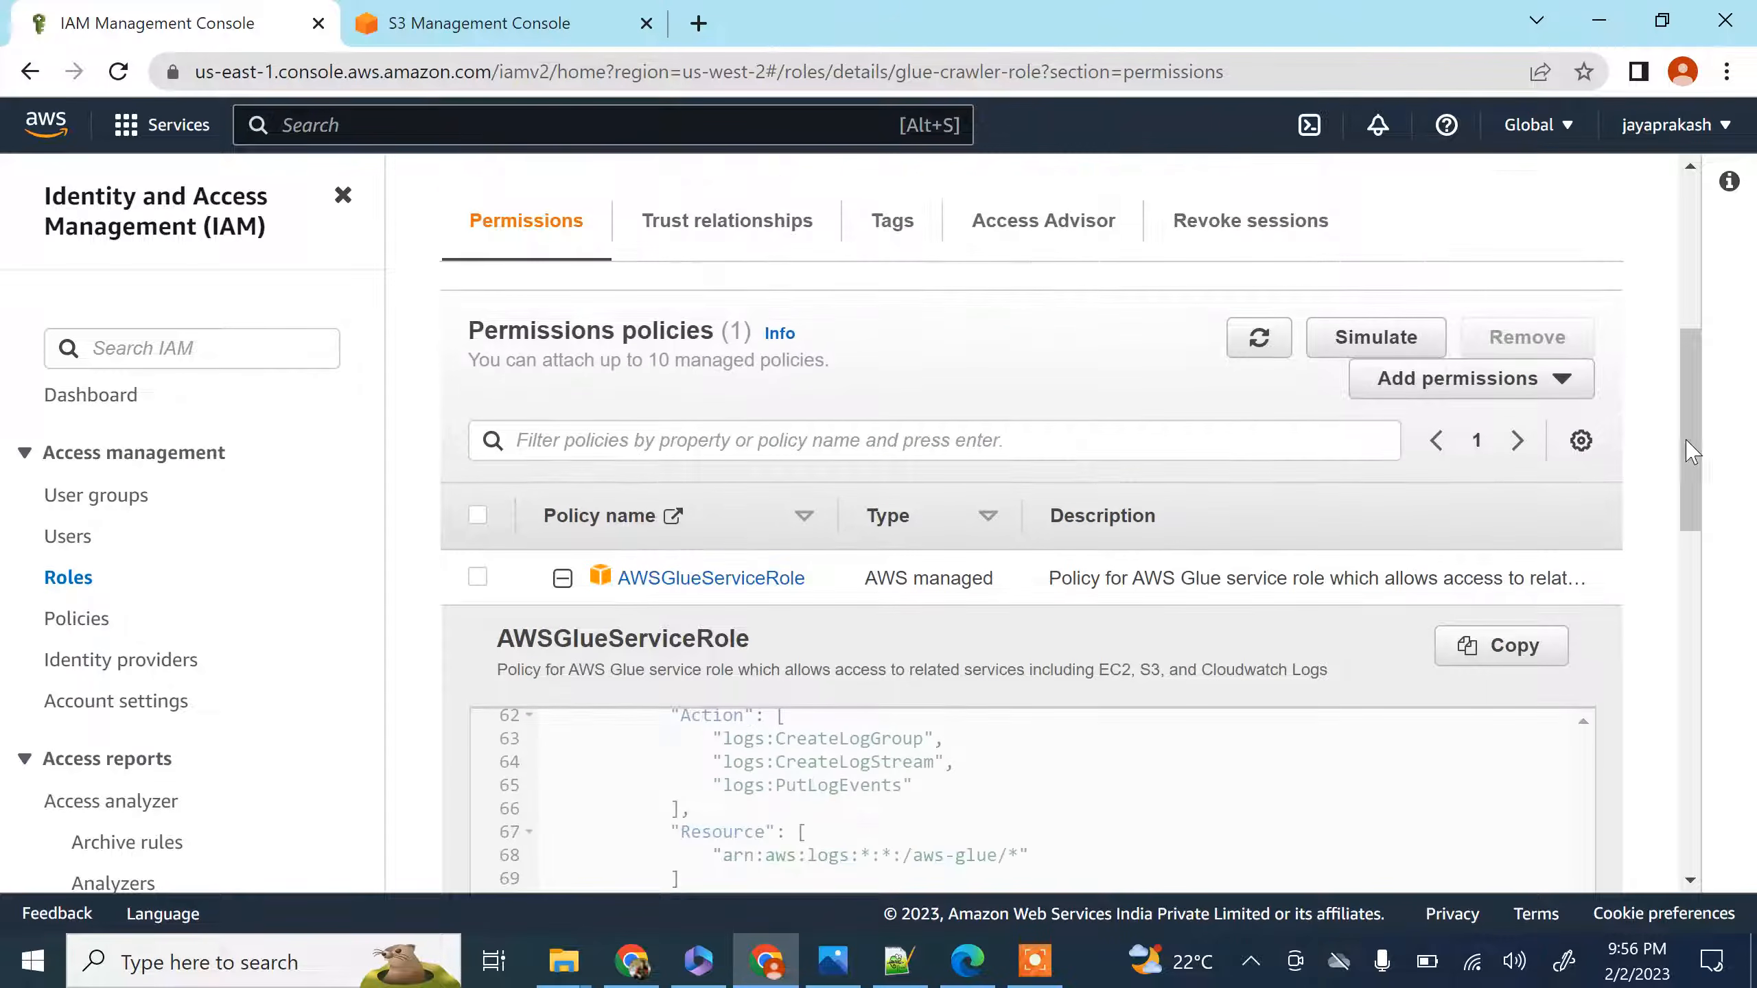
{"action": "scroll", "coordinate": [1691, 454], "scroll_direction": "down", "scroll_amount": 2}
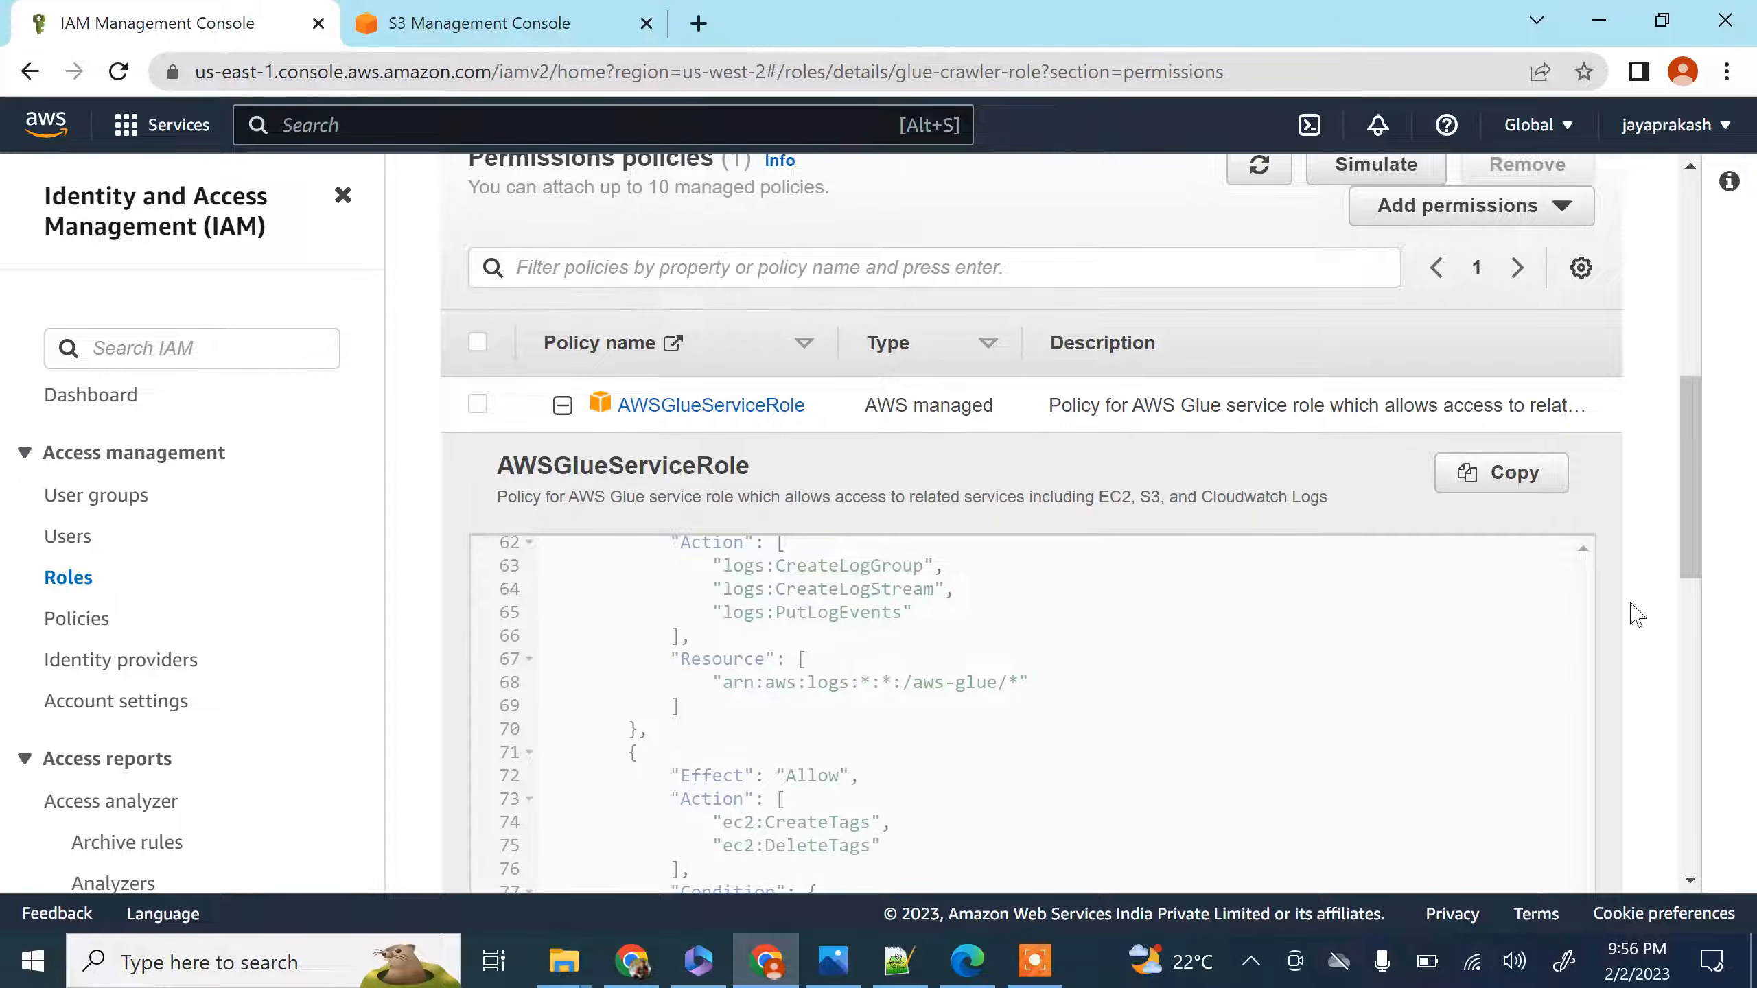
{"action": "scroll", "coordinate": [1231, 572], "scroll_direction": "down", "scroll_amount": 5}
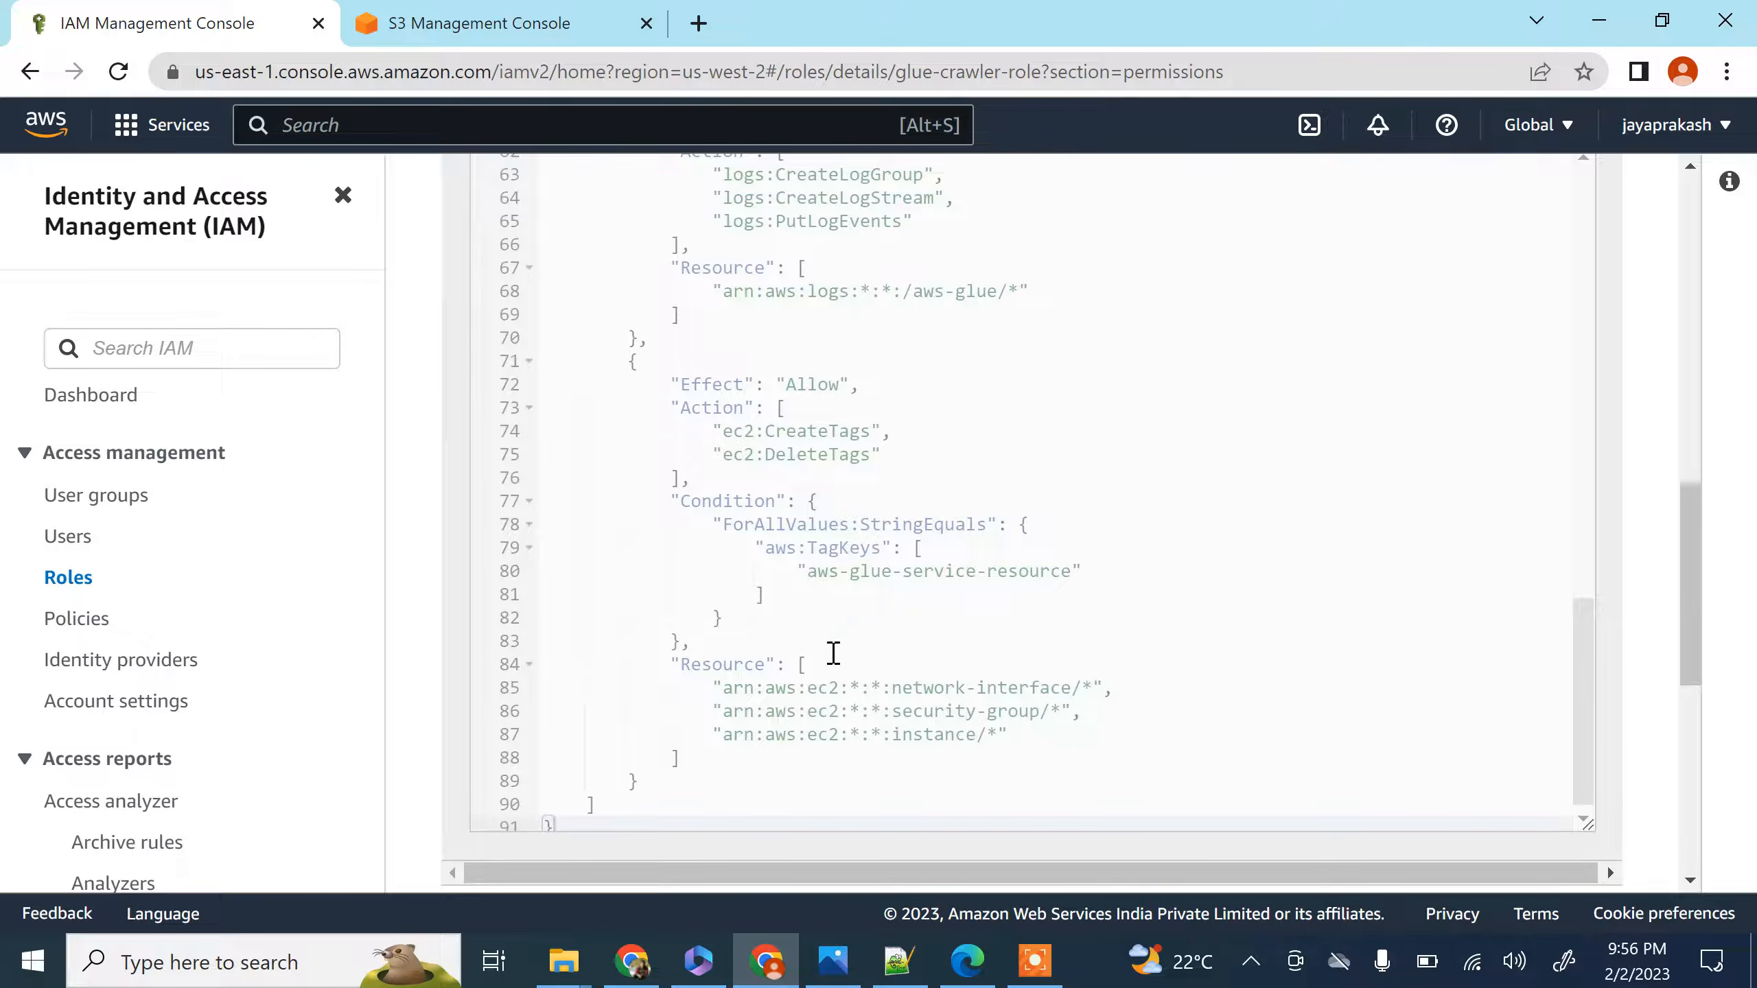
{"action": "scroll", "coordinate": [880, 572], "scroll_direction": "up", "scroll_amount": 4}
{"action": "scroll", "coordinate": [768, 320], "scroll_direction": "up", "scroll_amount": 2}
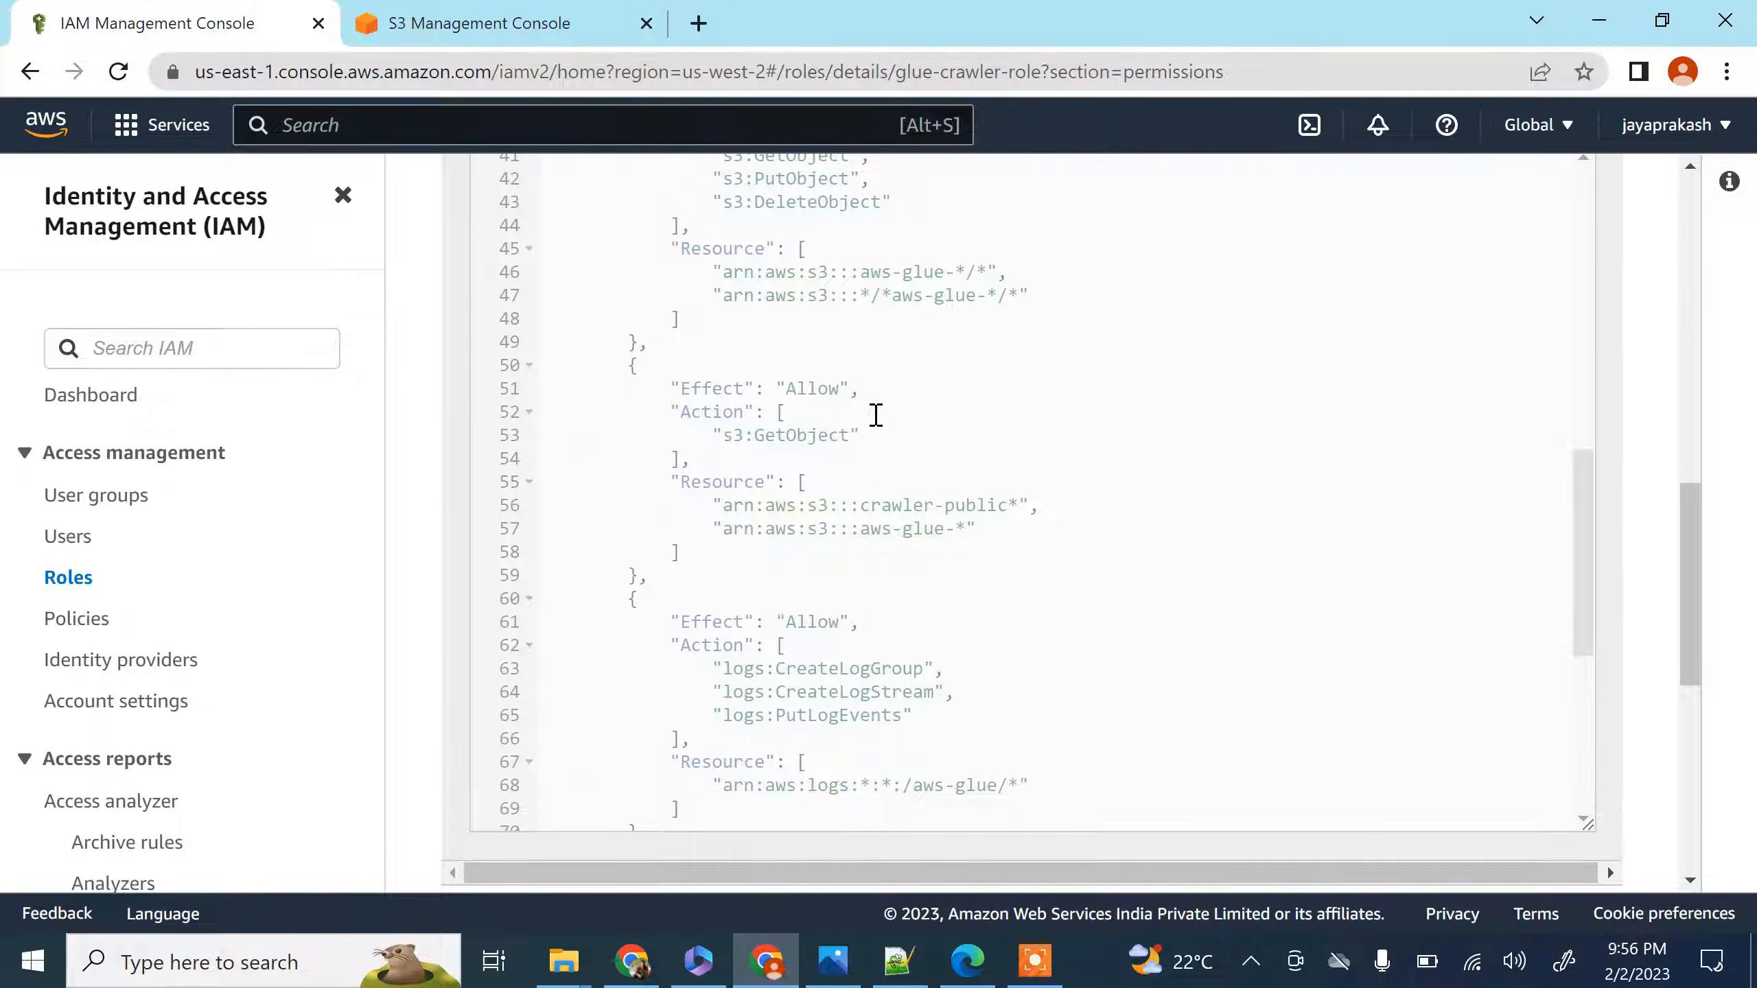
{"action": "scroll", "coordinate": [862, 447], "scroll_direction": "up", "scroll_amount": 2}
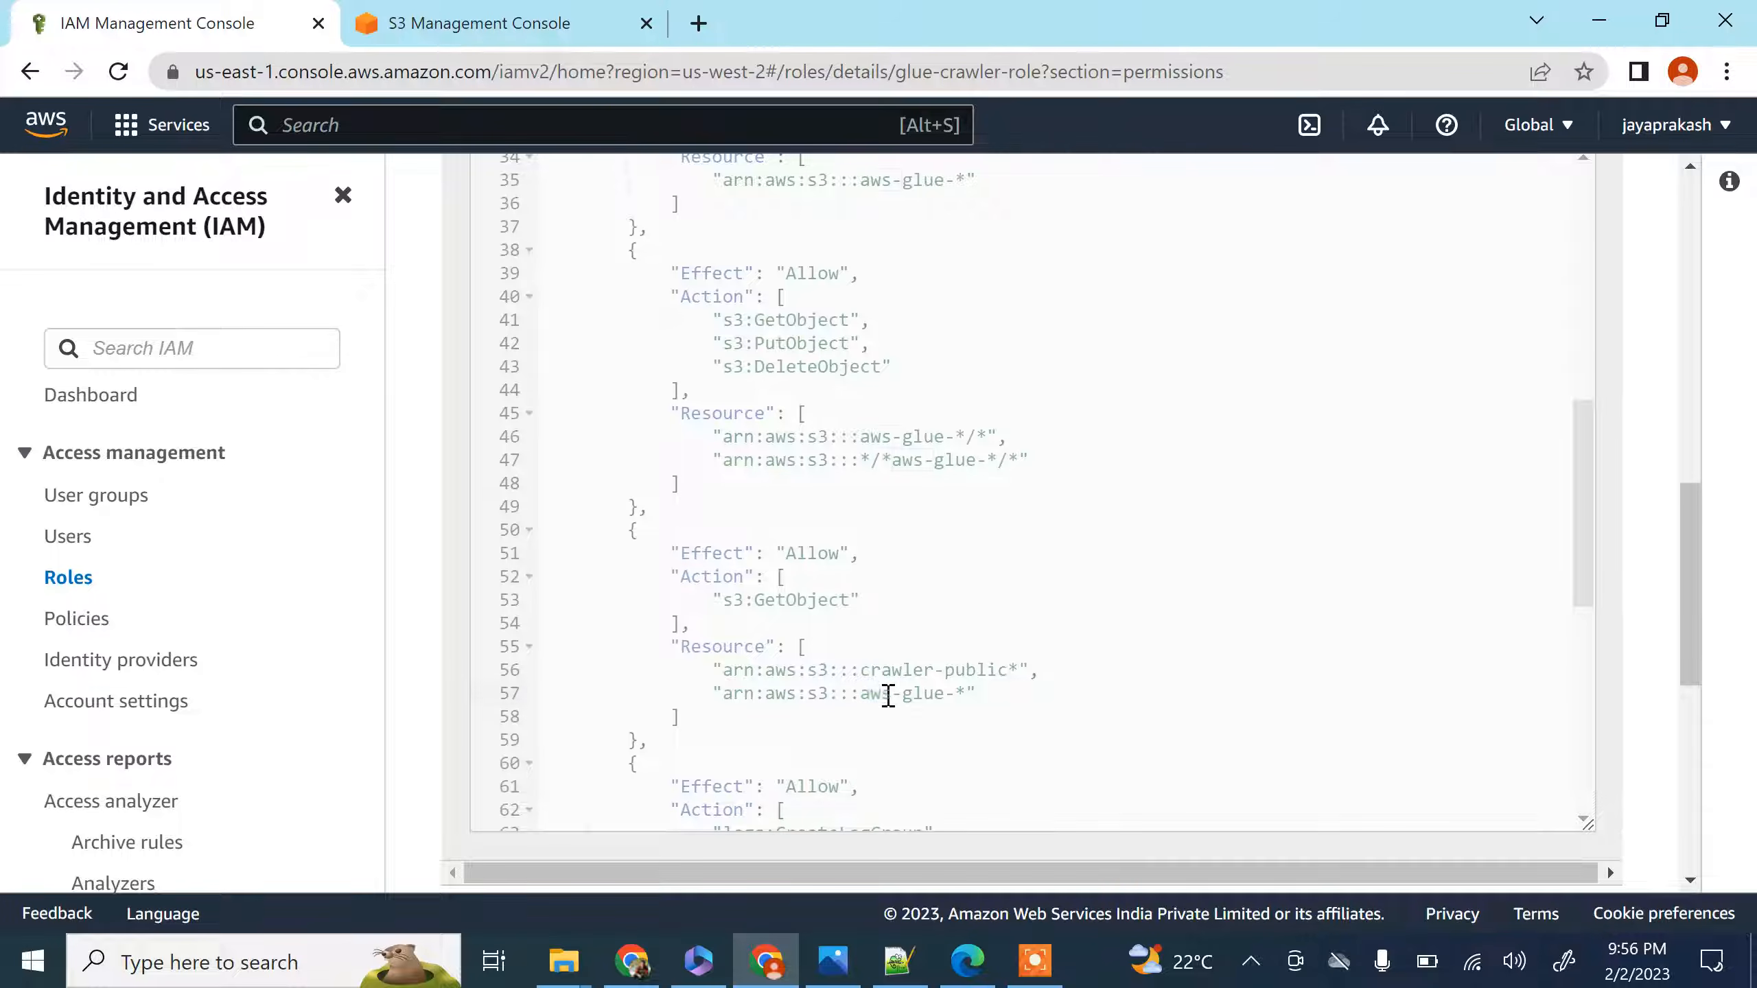
{"action": "left_click_drag", "start_coordinate": [888, 695], "coordinate": [953, 696]}
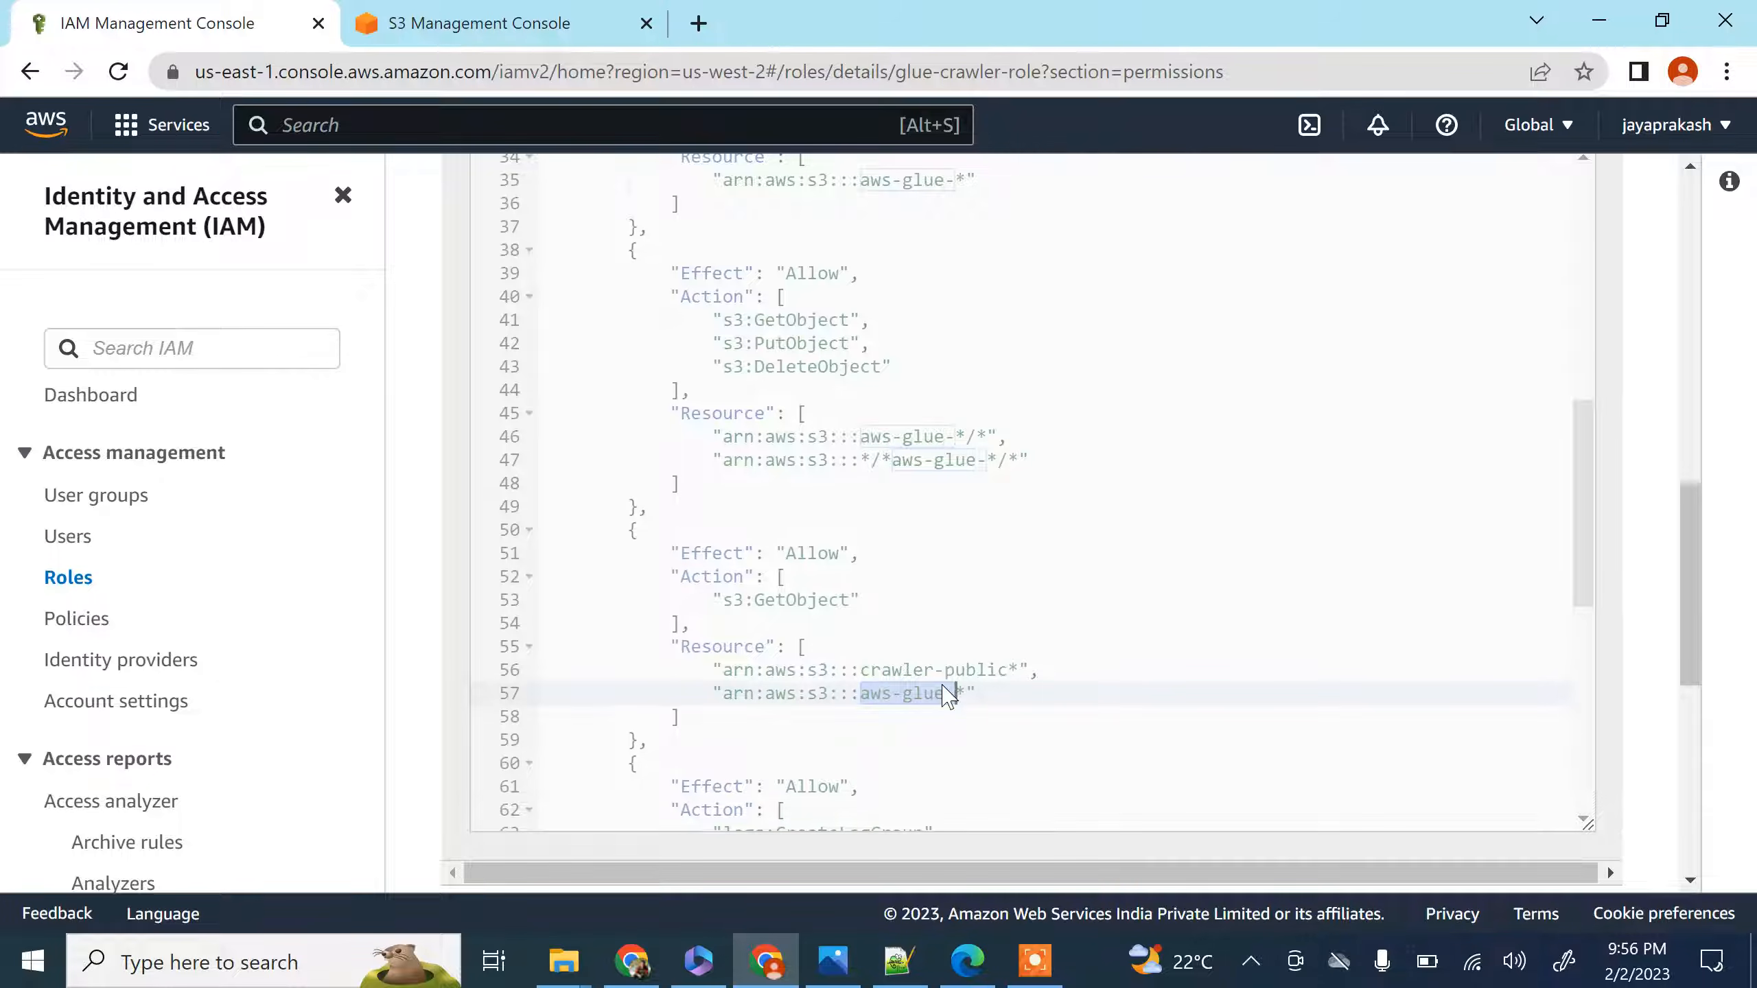
{"action": "left_click", "coordinate": [948, 694]}
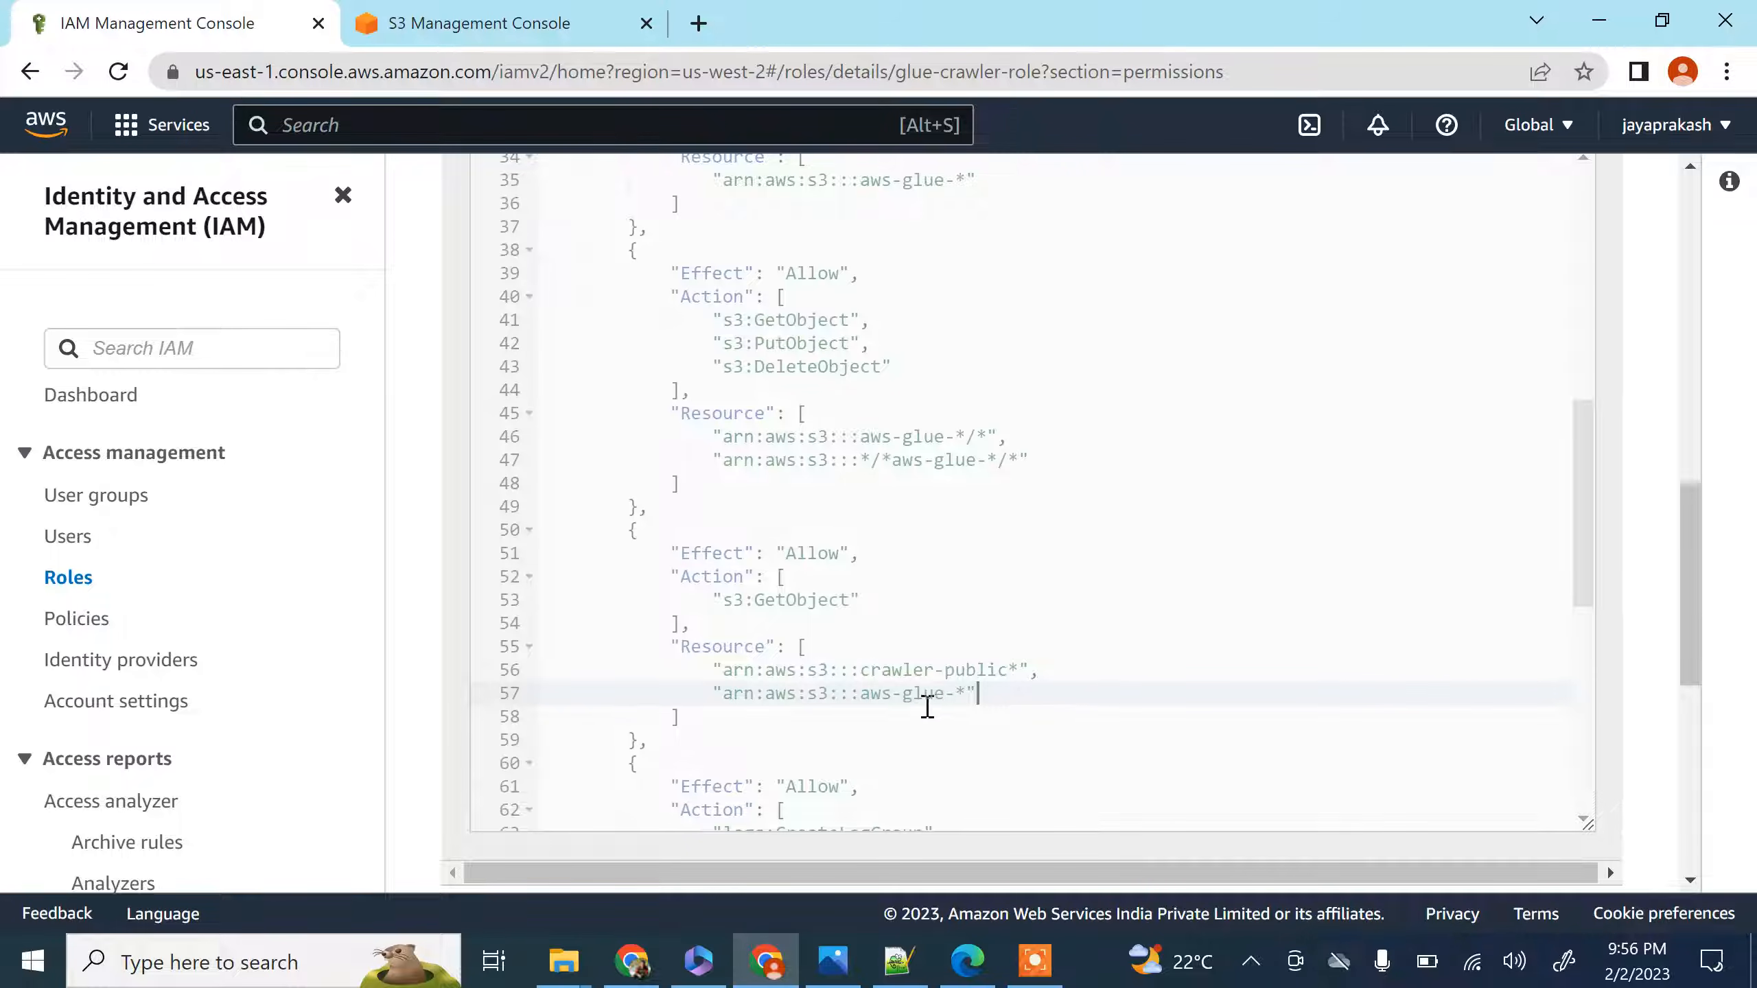
{"action": "left_click_drag", "start_coordinate": [864, 694], "coordinate": [947, 695]}
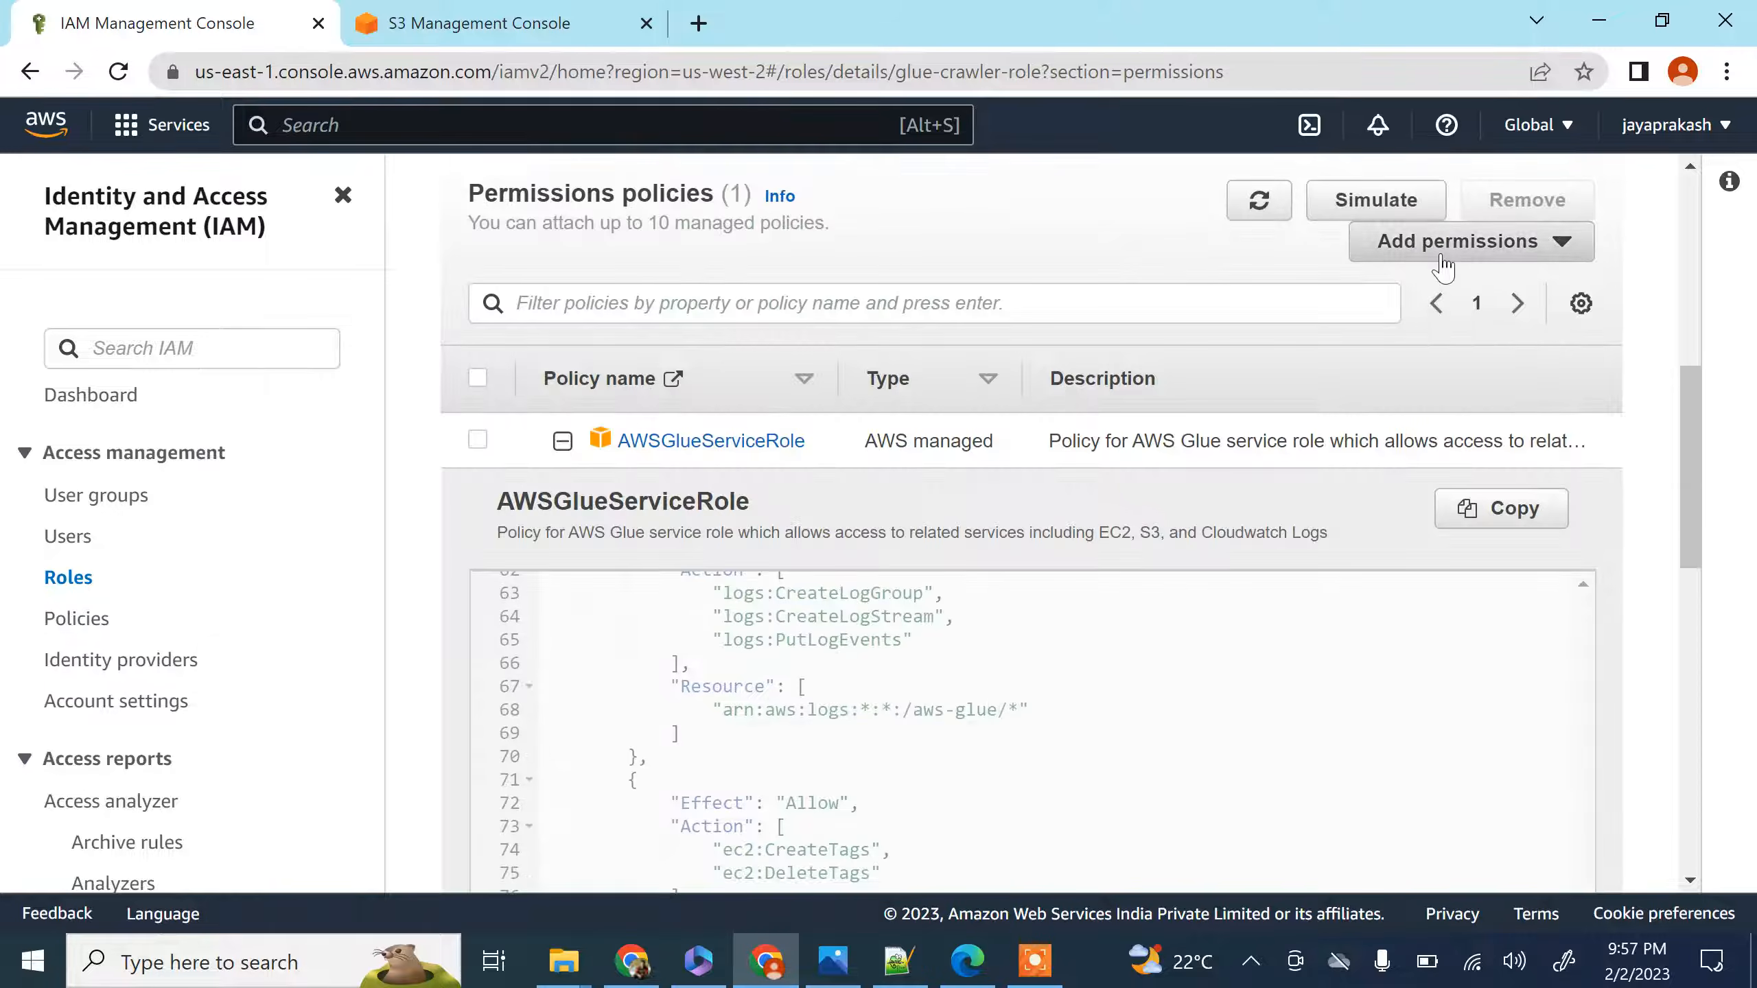
Begin attaching another policy to glue-crawler-role and filter the available policies by "s3"
{"action": "left_click", "coordinate": [1449, 256]}
{"action": "left_click", "coordinate": [1449, 284]}
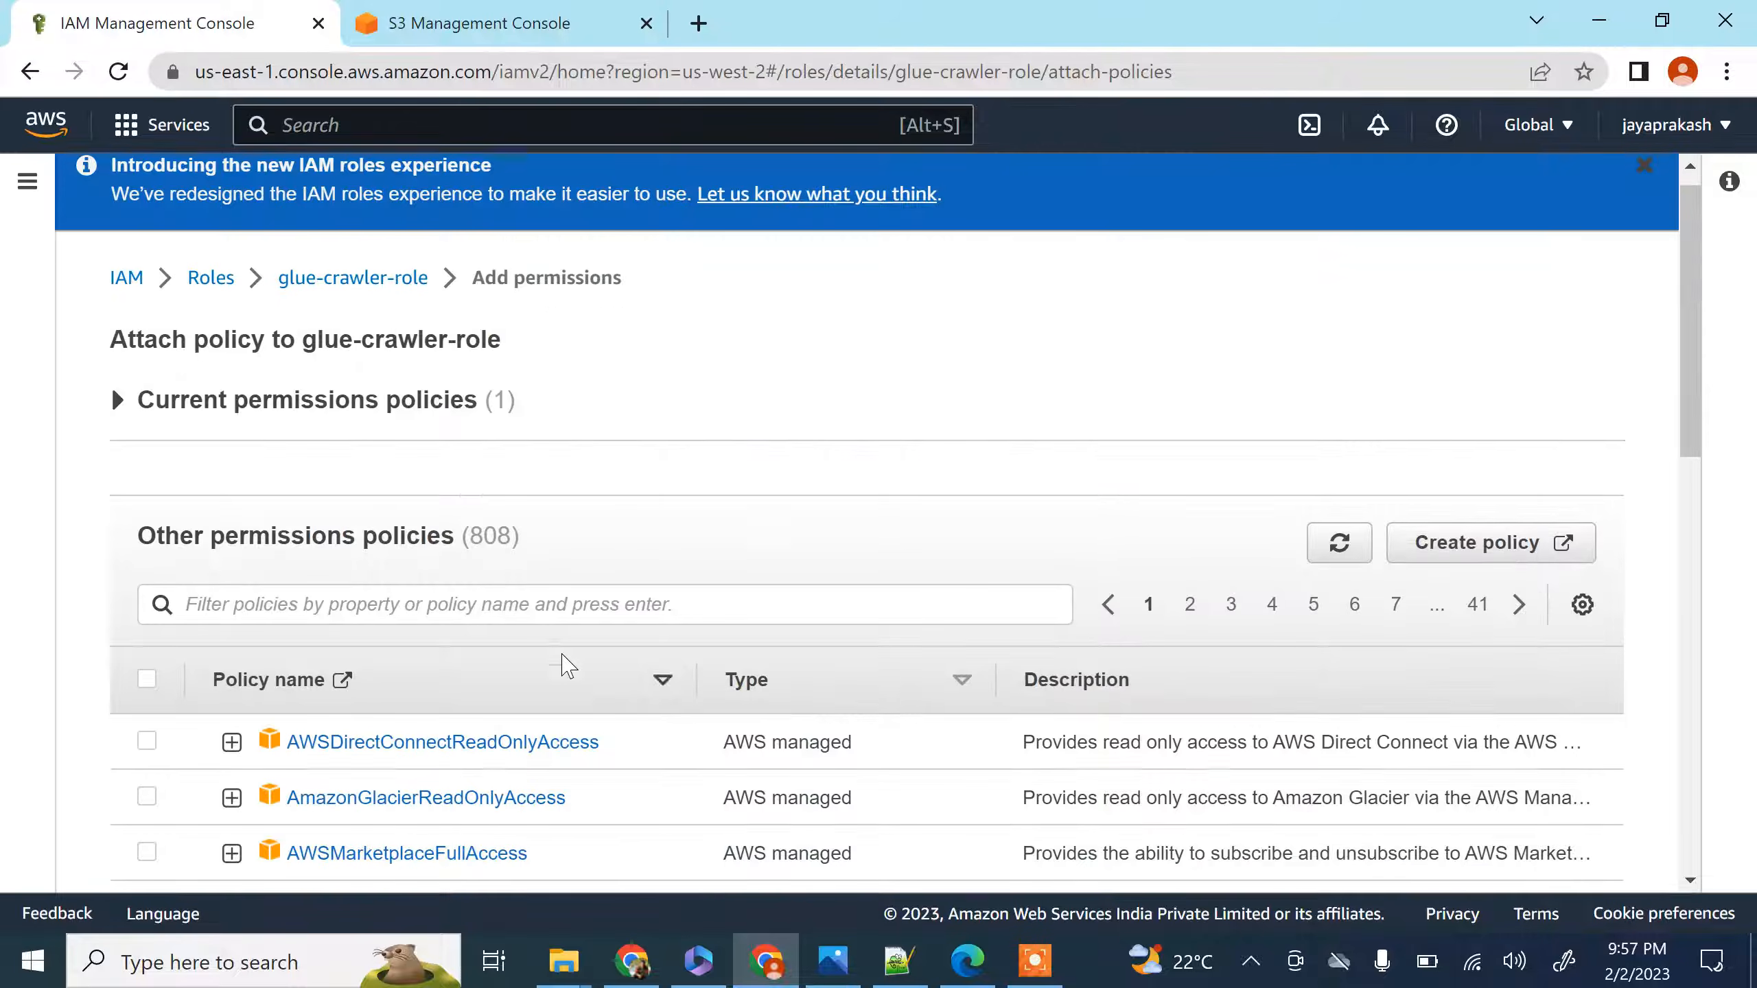
{"action": "scroll", "coordinate": [540, 540], "scroll_direction": "down", "scroll_amount": 2}
{"action": "left_click", "coordinate": [520, 490]}
{"action": "type", "text": "s3"}
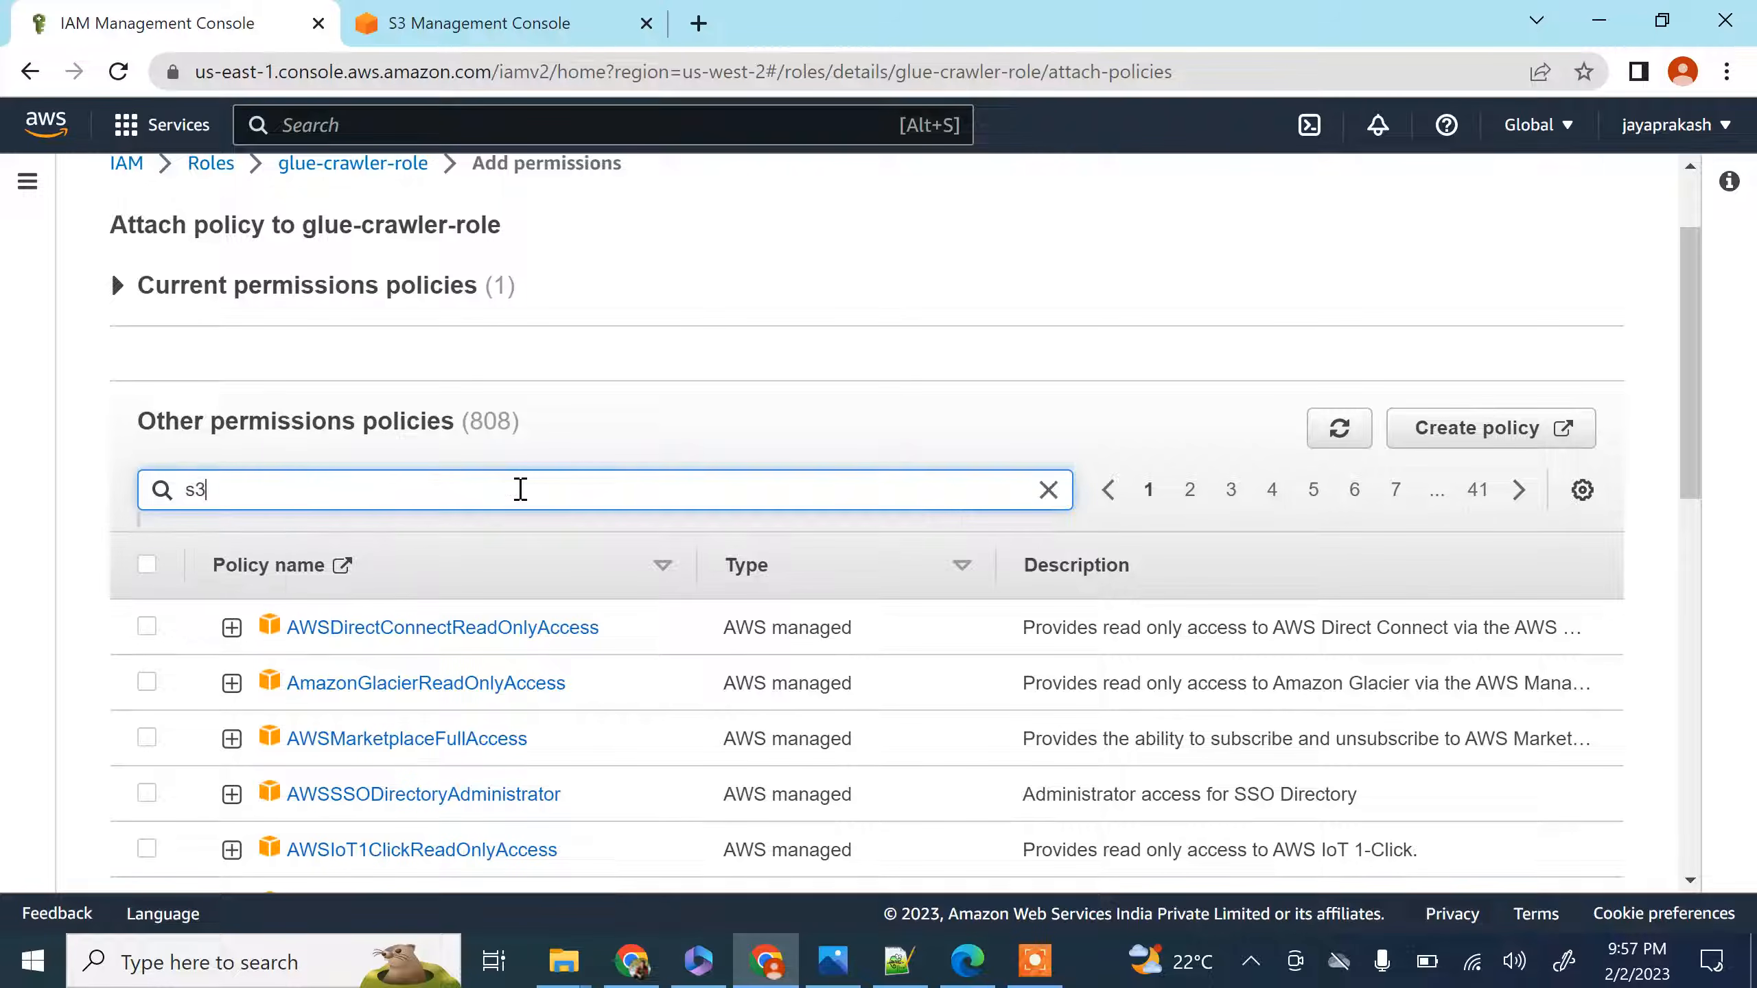
{"action": "key", "text": "Return"}
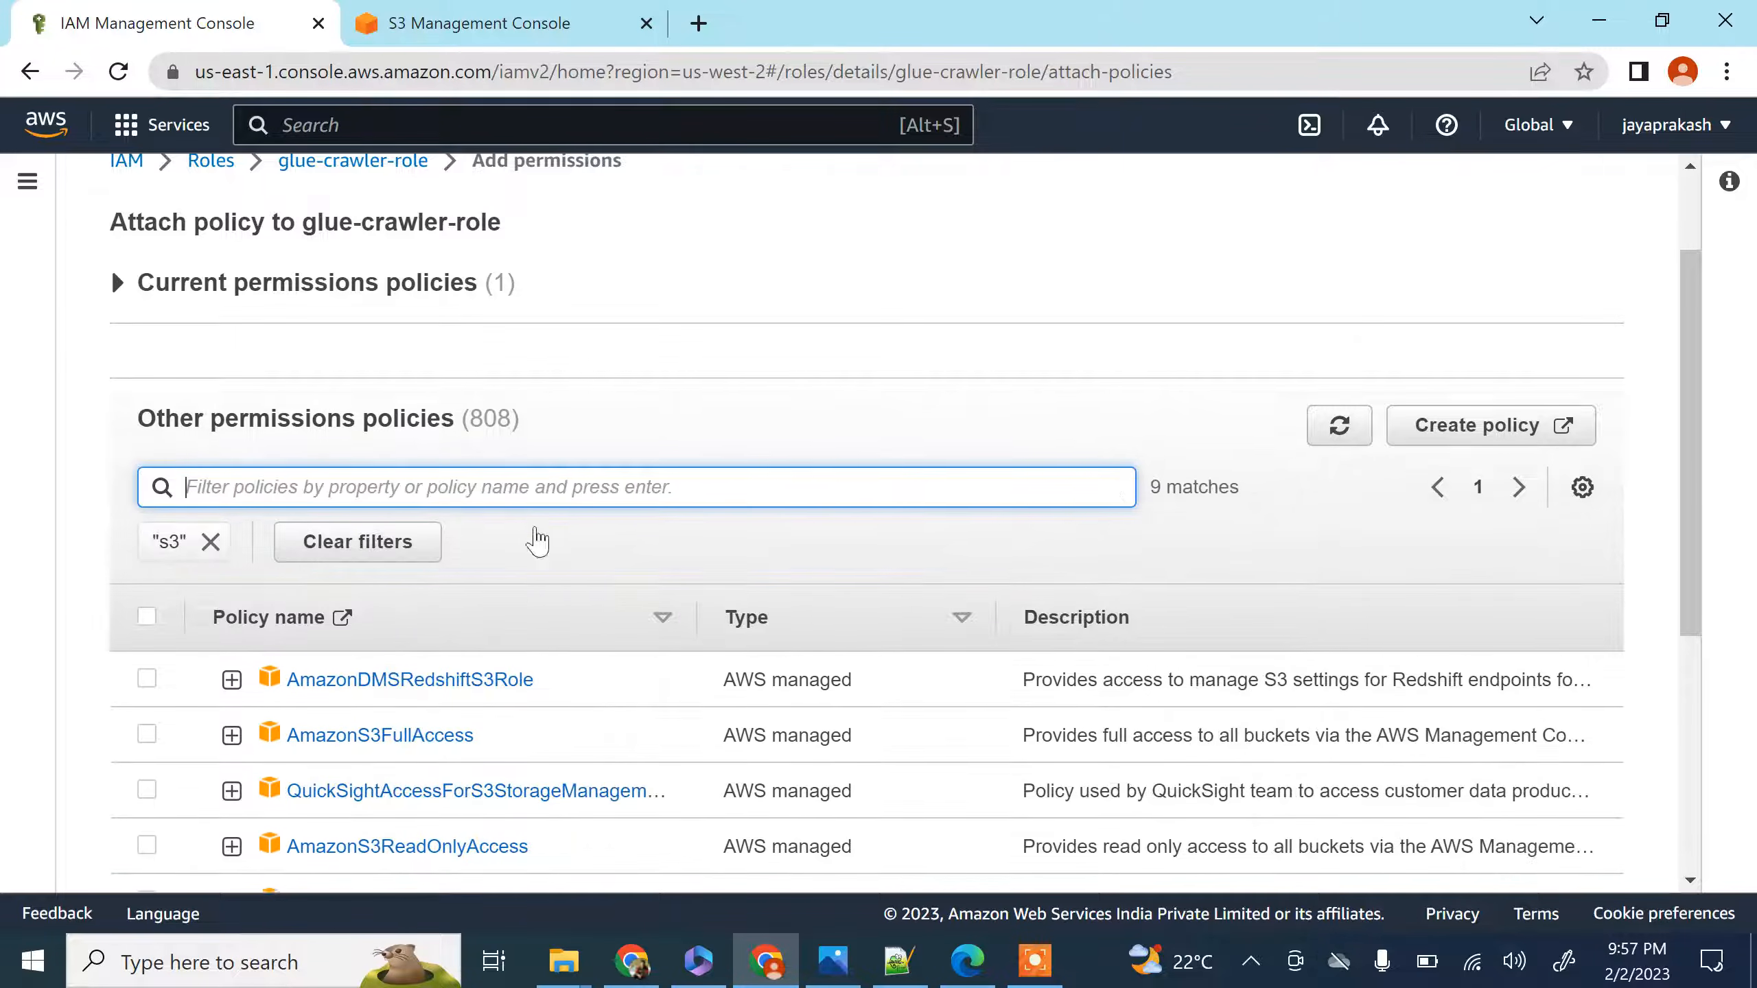
Select the AmazonS3FullAccess policy and attach it to glue-crawler-role
{"action": "scroll", "coordinate": [538, 541], "scroll_direction": "down", "scroll_amount": 2}
{"action": "left_click", "coordinate": [147, 601]}
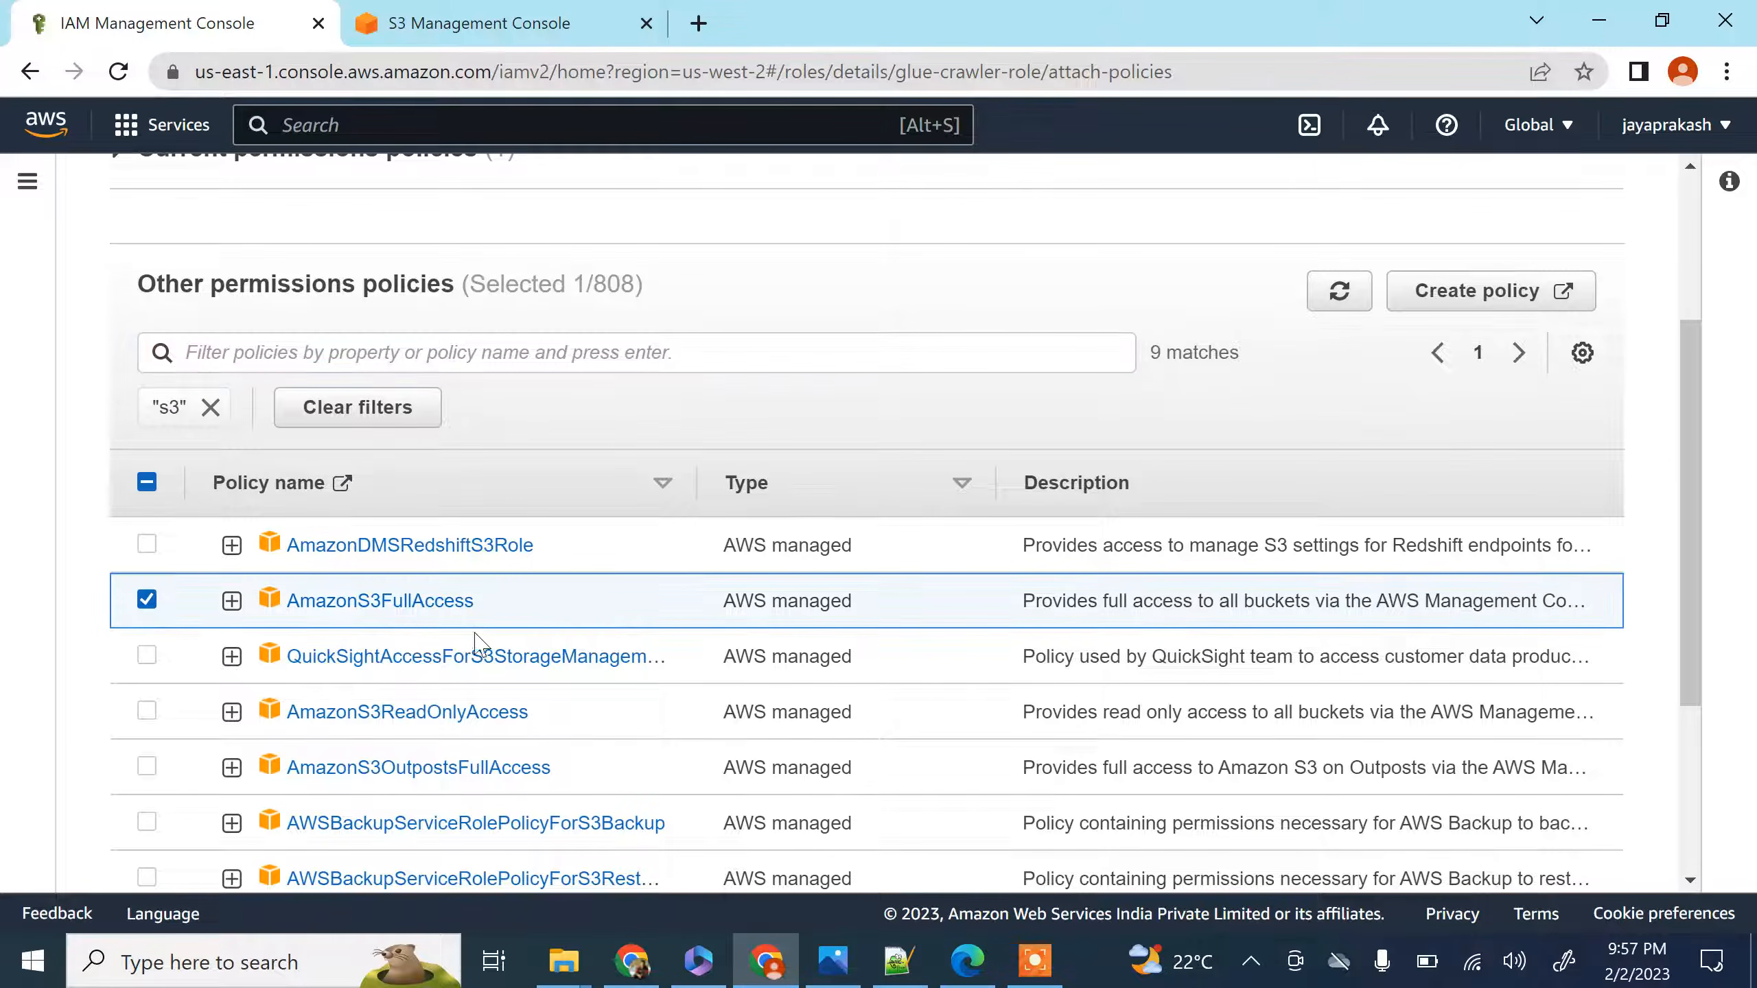
{"action": "scroll", "coordinate": [485, 644], "scroll_direction": "down", "scroll_amount": 5}
{"action": "left_click", "coordinate": [1522, 823]}
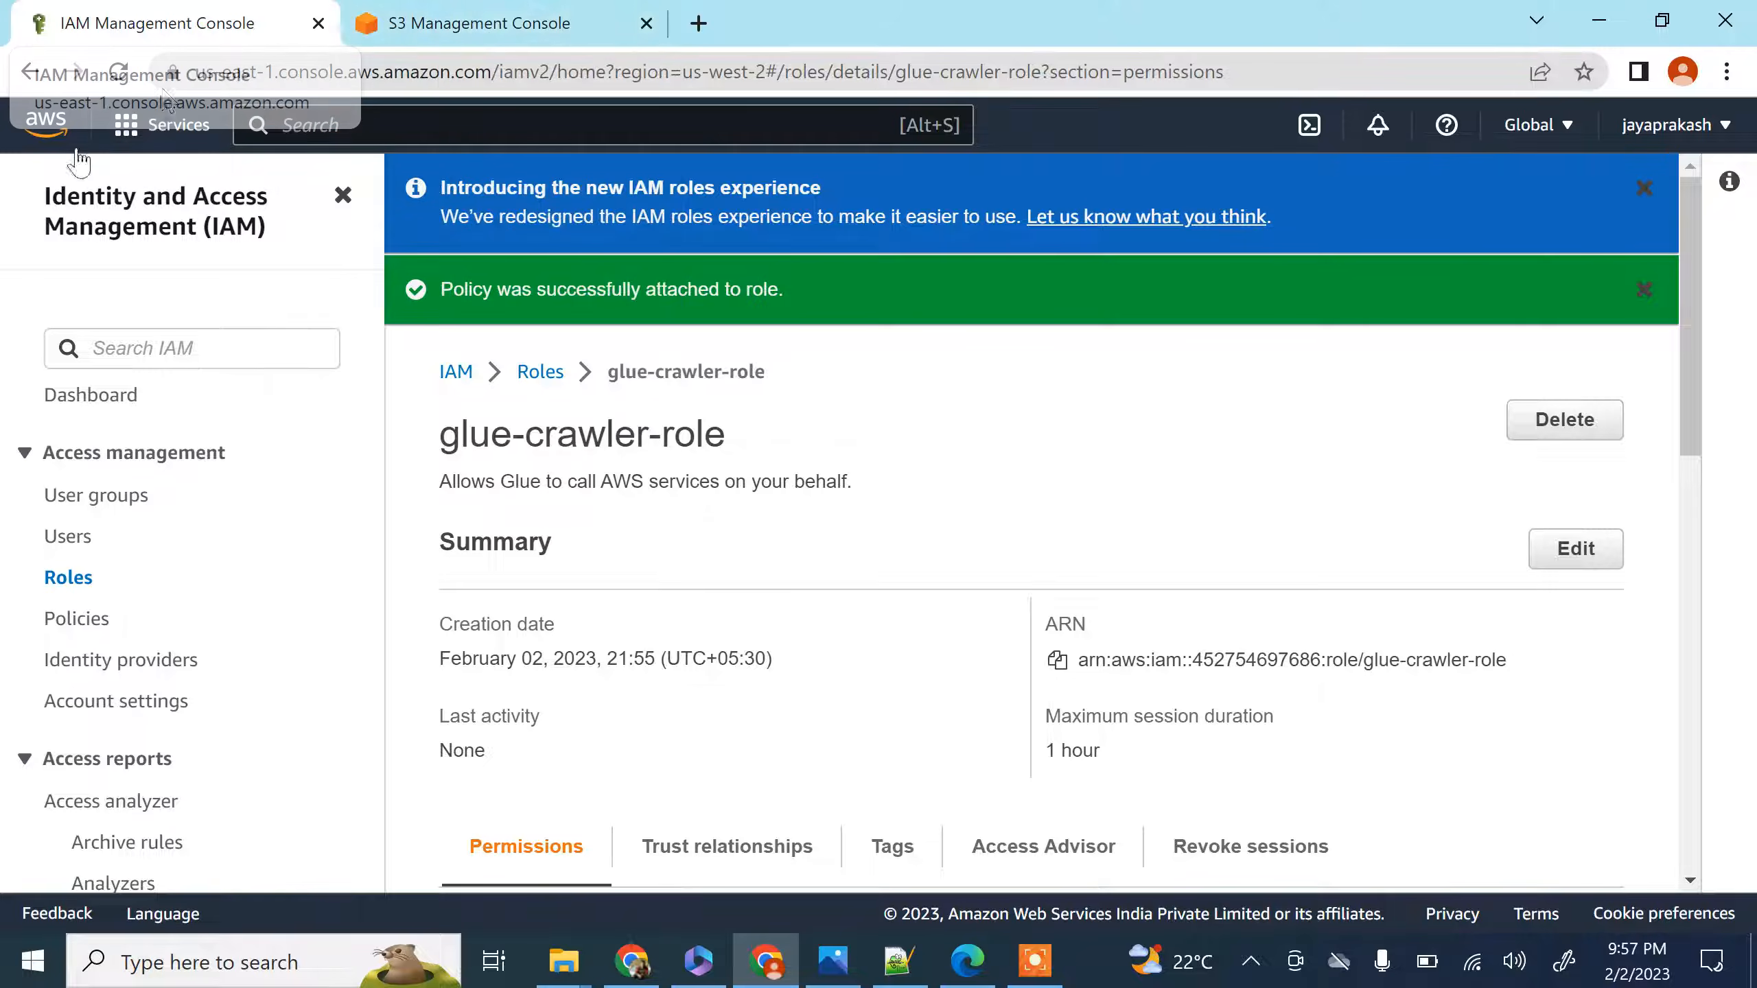
Go to the AWS Glue Data Catalog databases and create a database named employee_db
{"action": "left_click", "coordinate": [52, 132]}
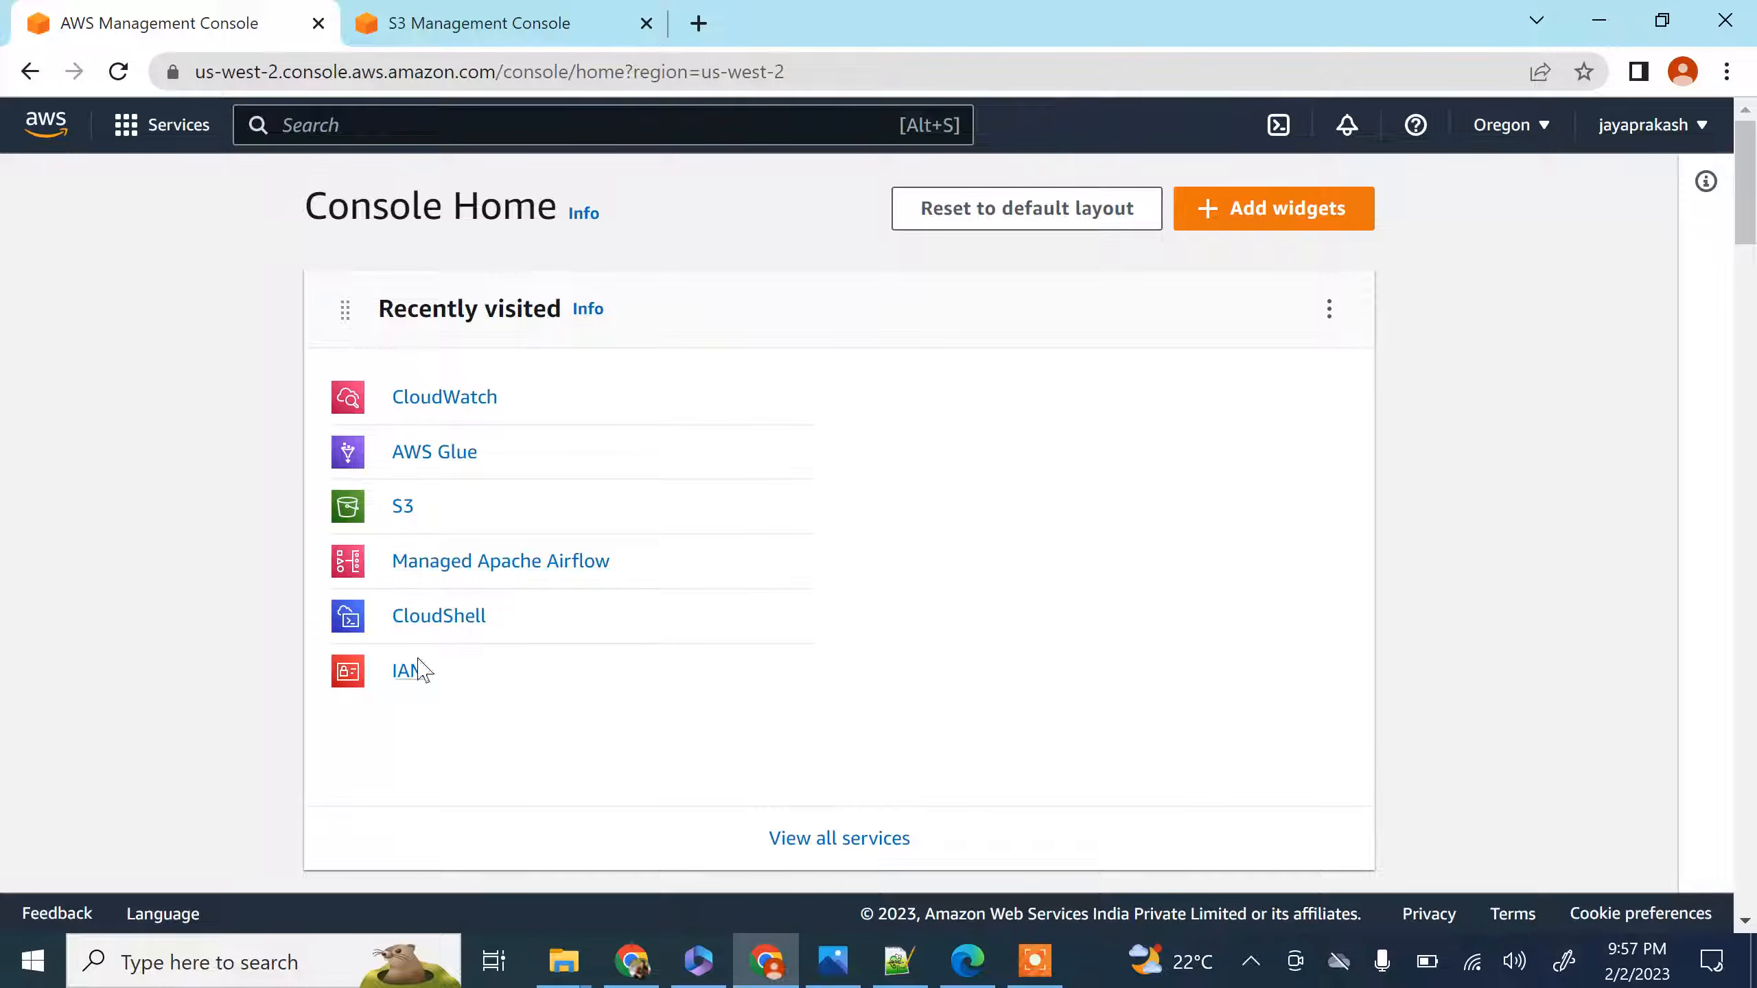
{"action": "left_click", "coordinate": [429, 465]}
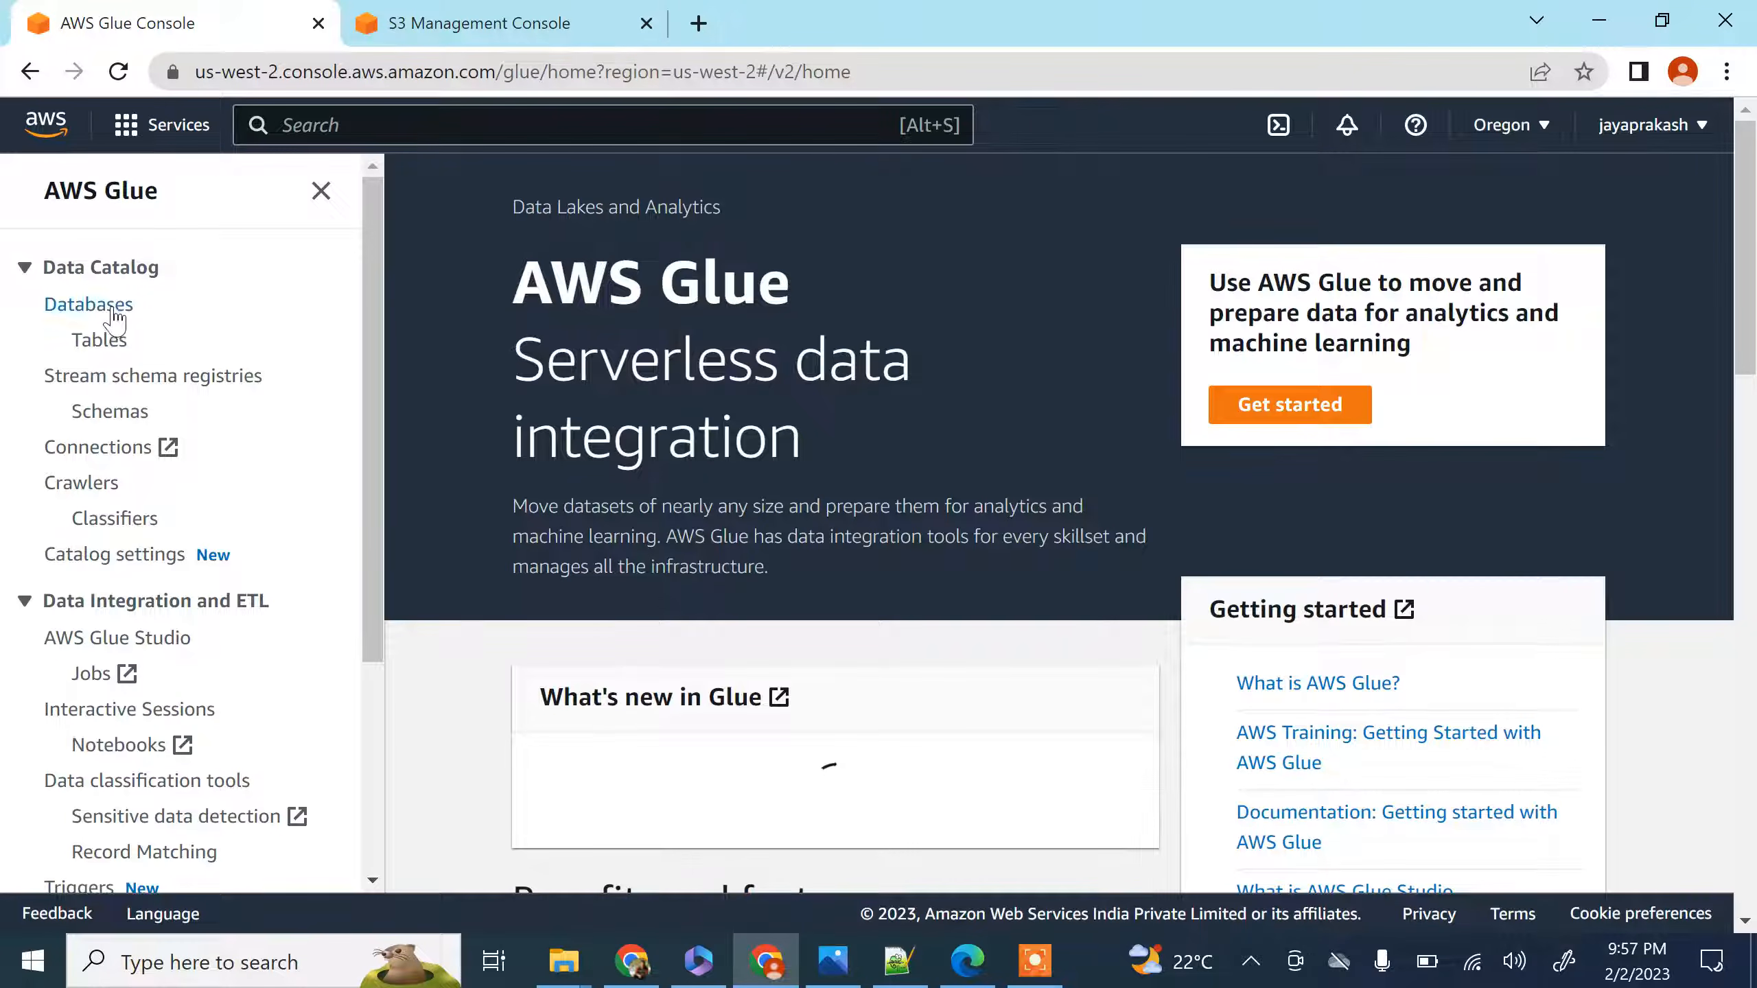
{"action": "left_click", "coordinate": [112, 310]}
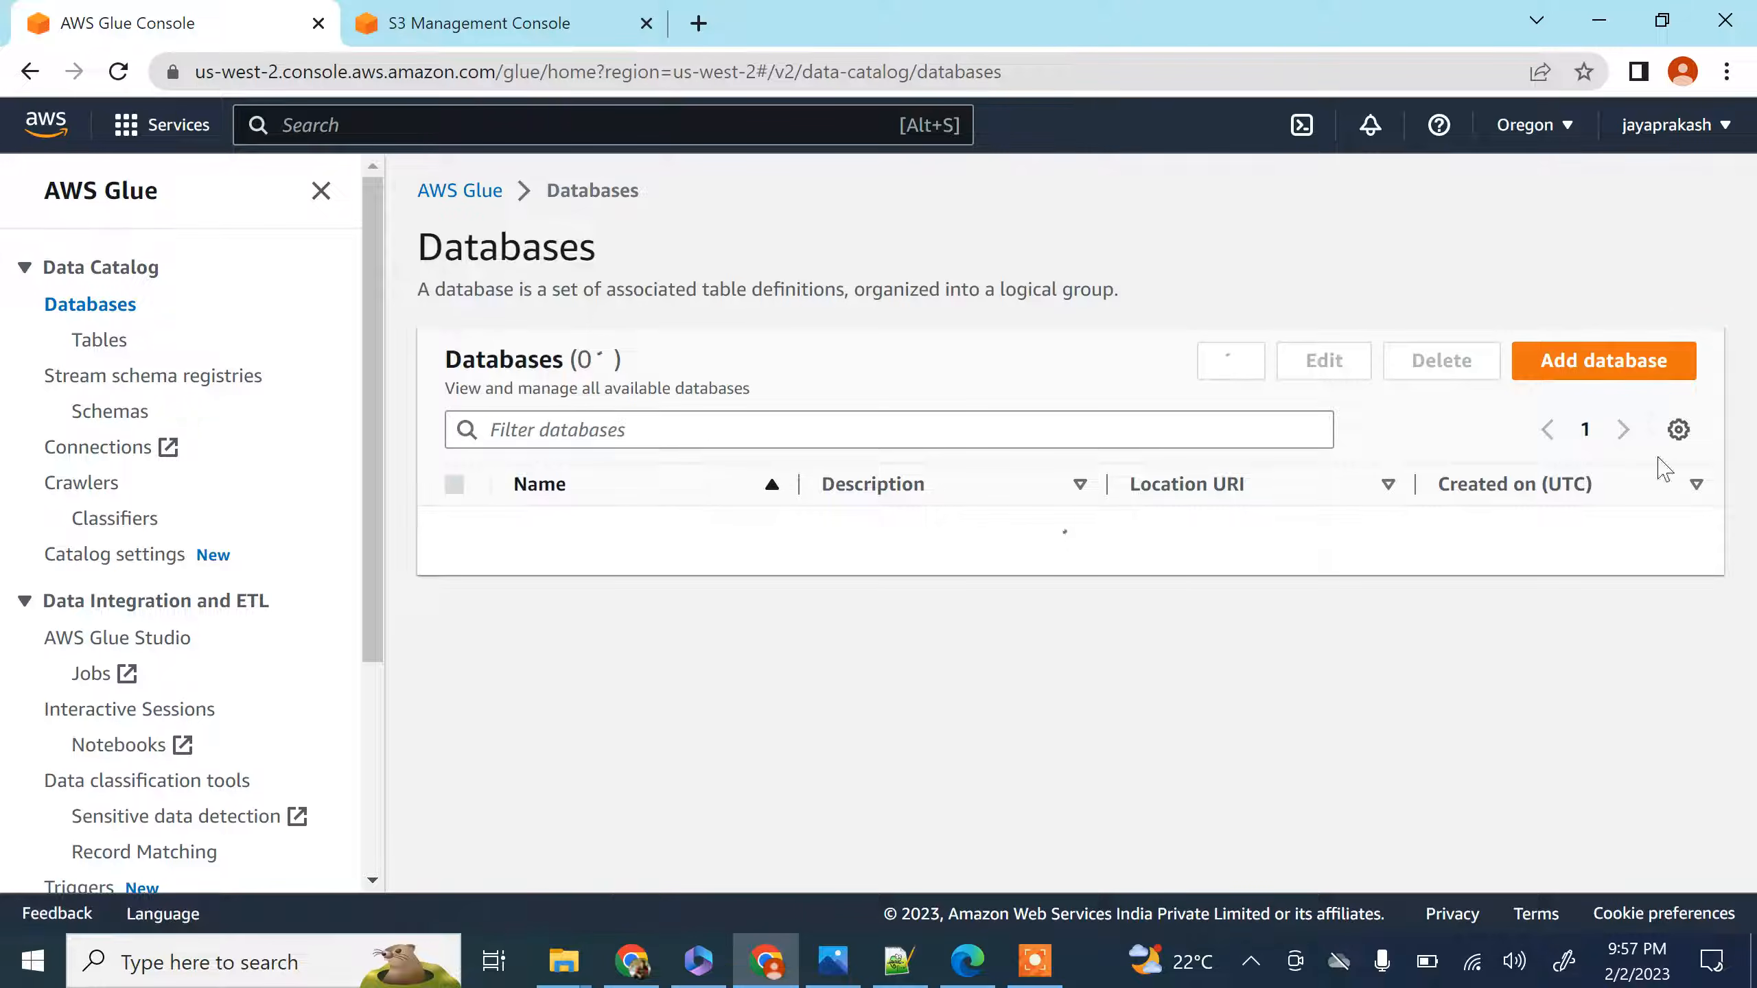
{"action": "left_click", "coordinate": [1586, 365]}
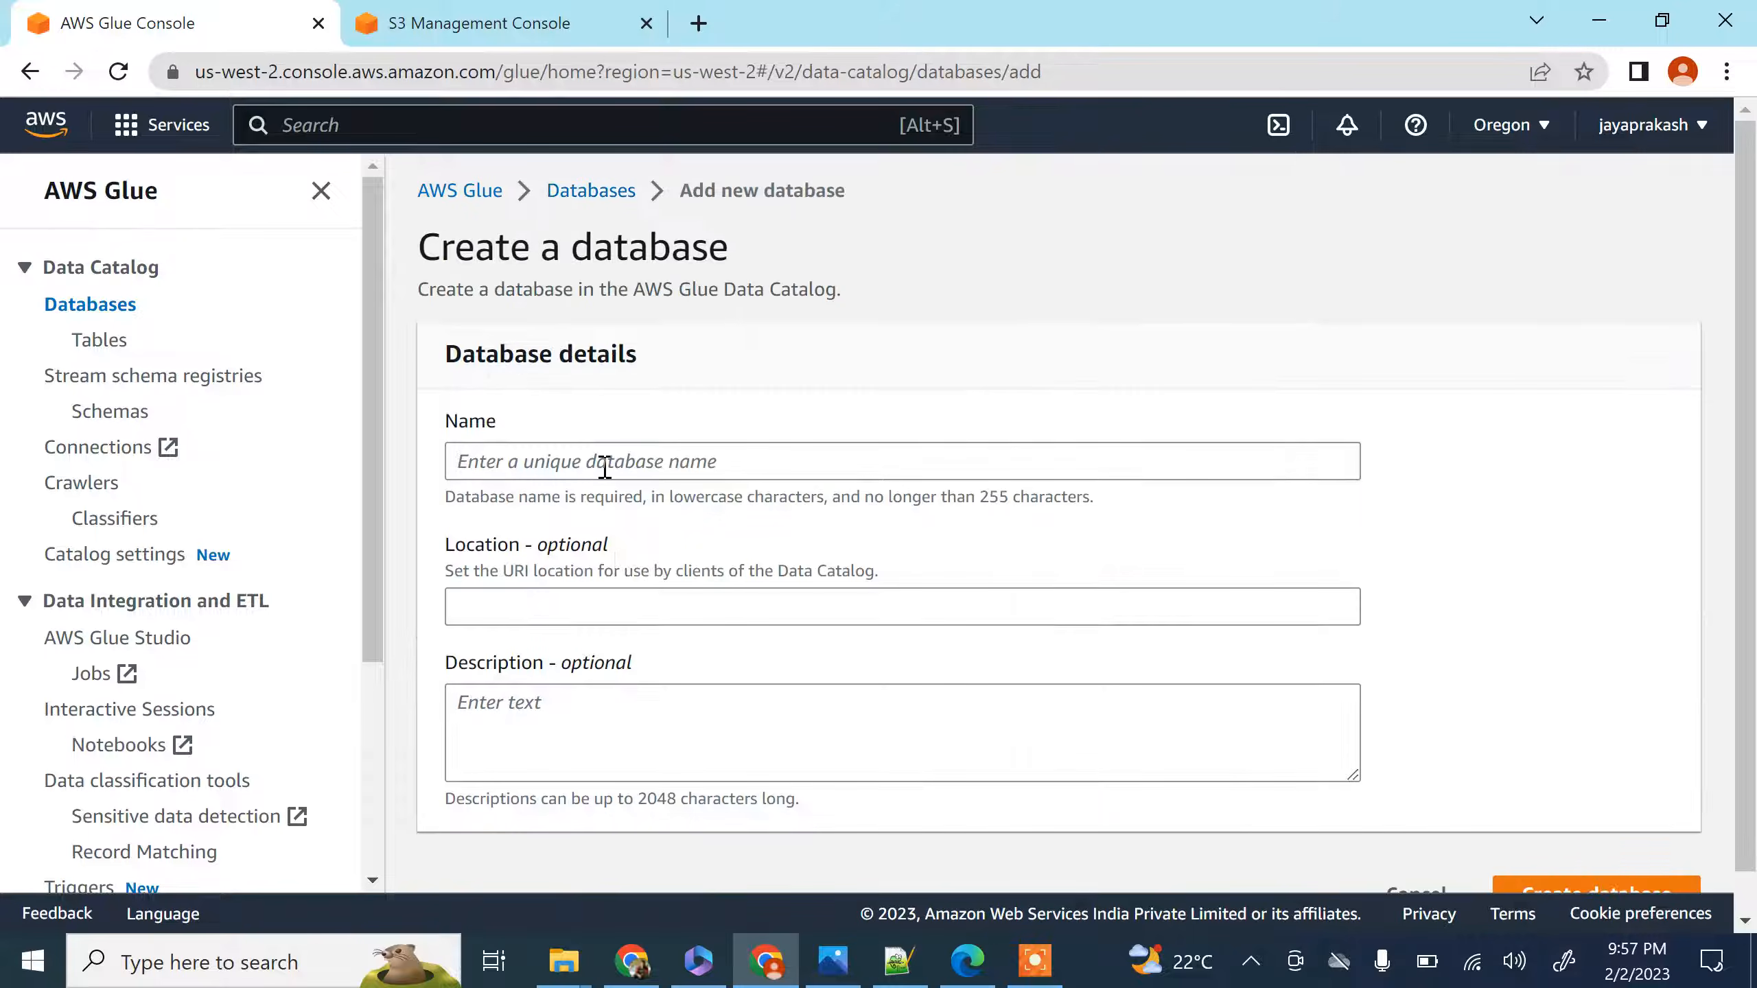
{"action": "left_click", "coordinate": [605, 468]}
{"action": "type", "text": "employee_db"}
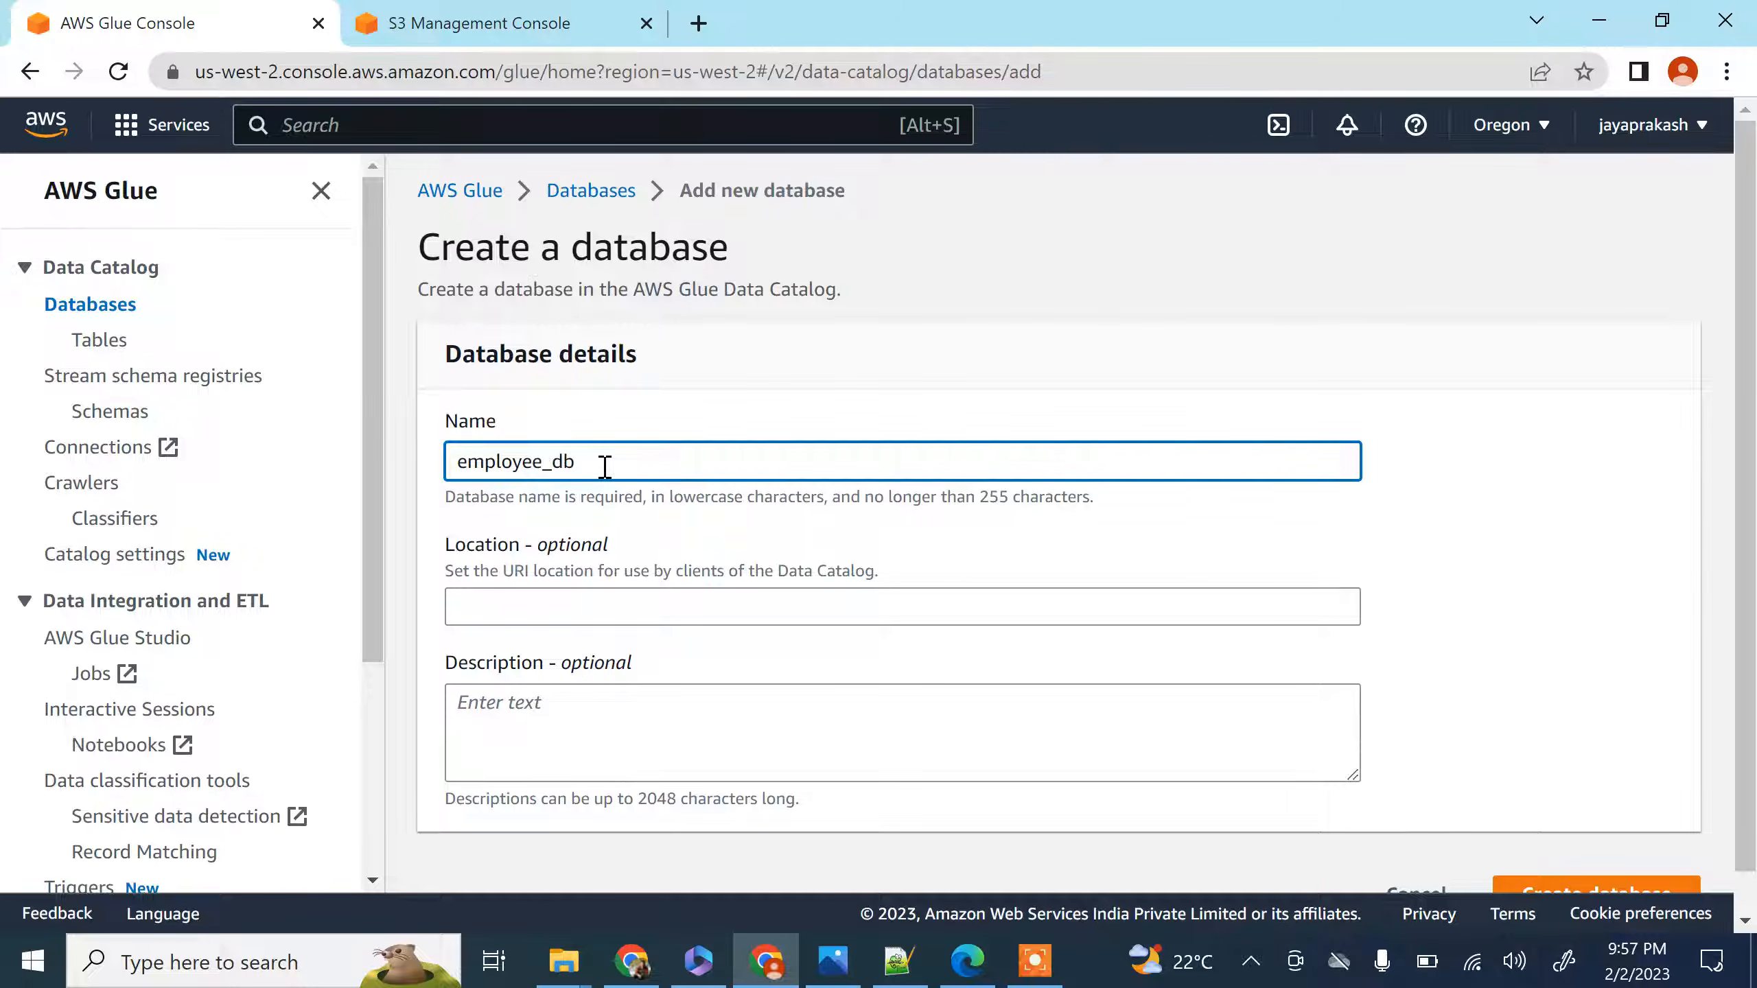
{"action": "scroll", "coordinate": [605, 469], "scroll_direction": "down", "scroll_amount": 1}
{"action": "left_click", "coordinate": [1653, 850]}
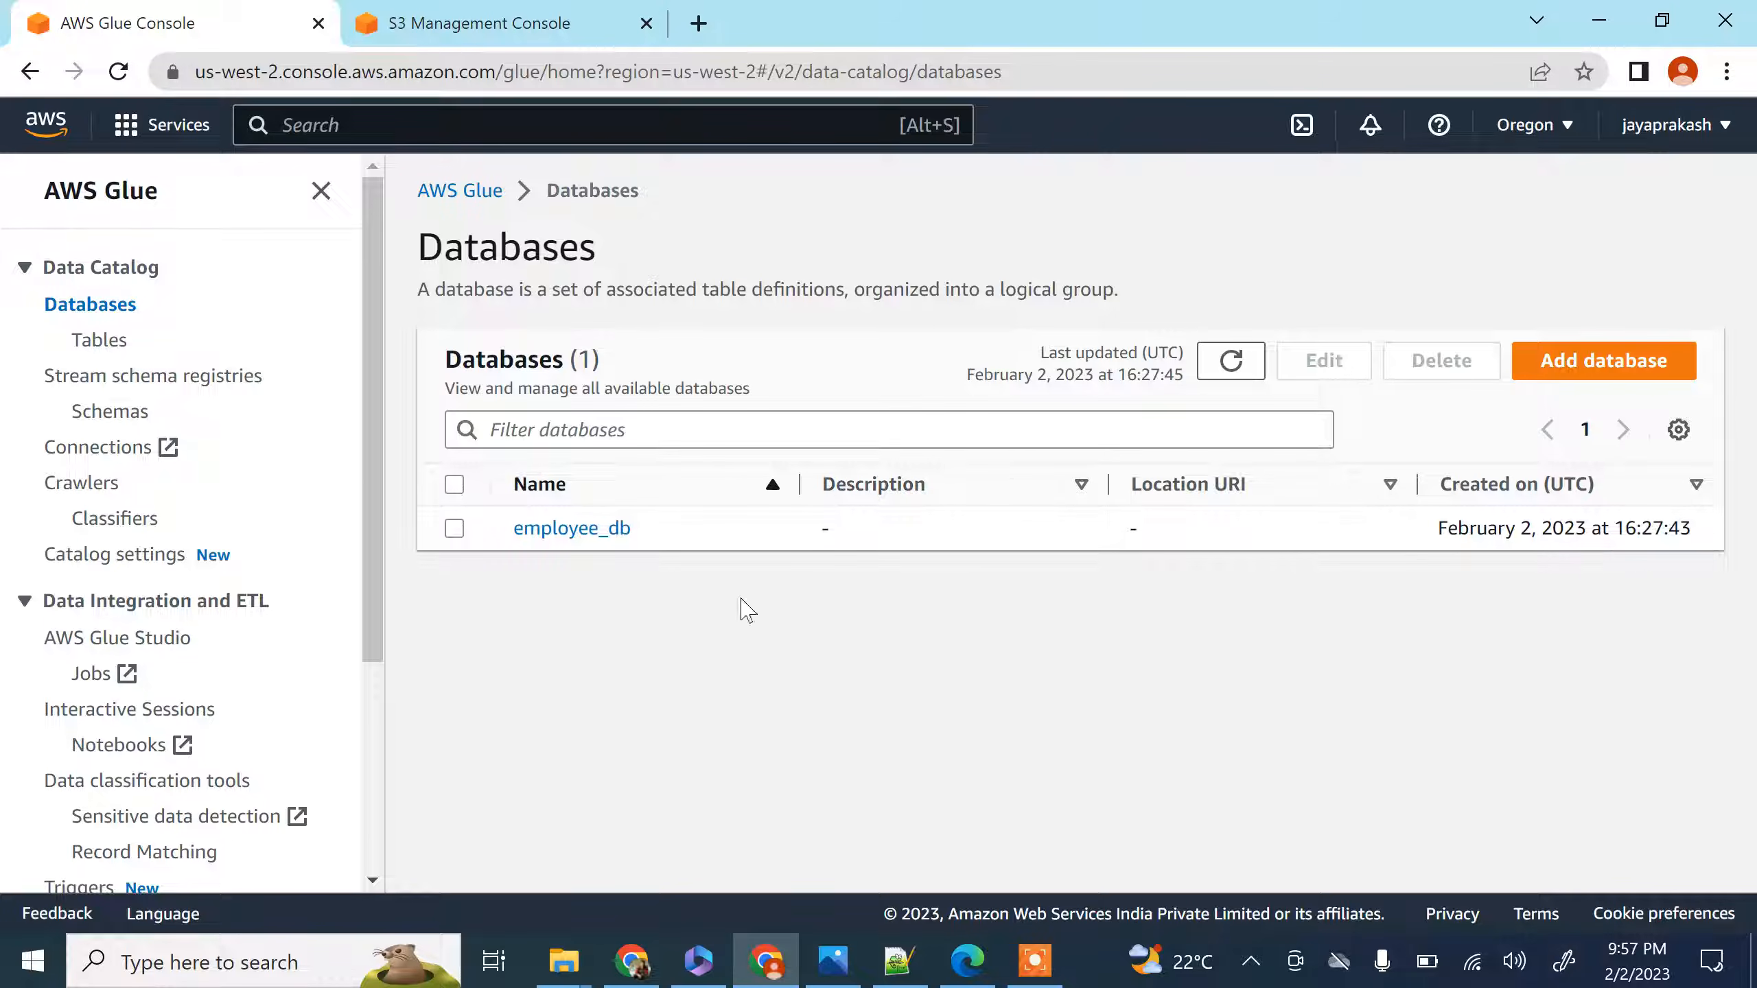
Start adding tables with a crawler, name the crawler employee-crawler and continue to its data sources
{"action": "left_click", "coordinate": [101, 339]}
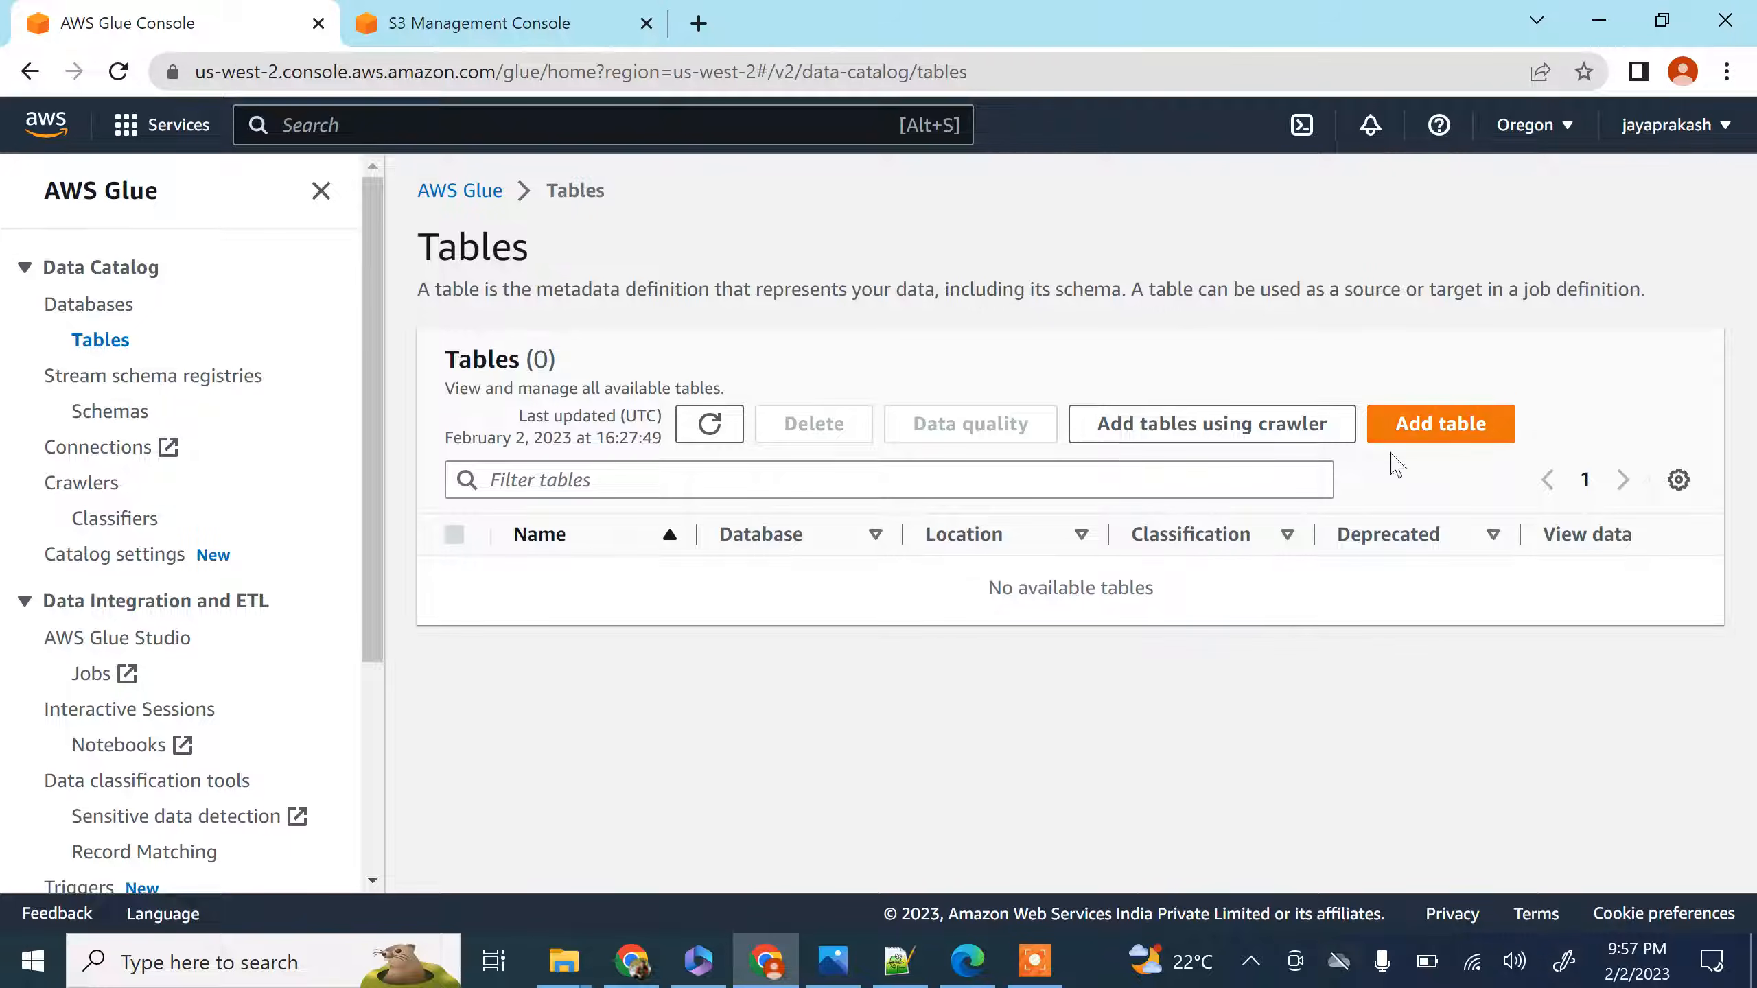
{"action": "left_click", "coordinate": [1210, 426]}
{"action": "left_click", "coordinate": [999, 436]}
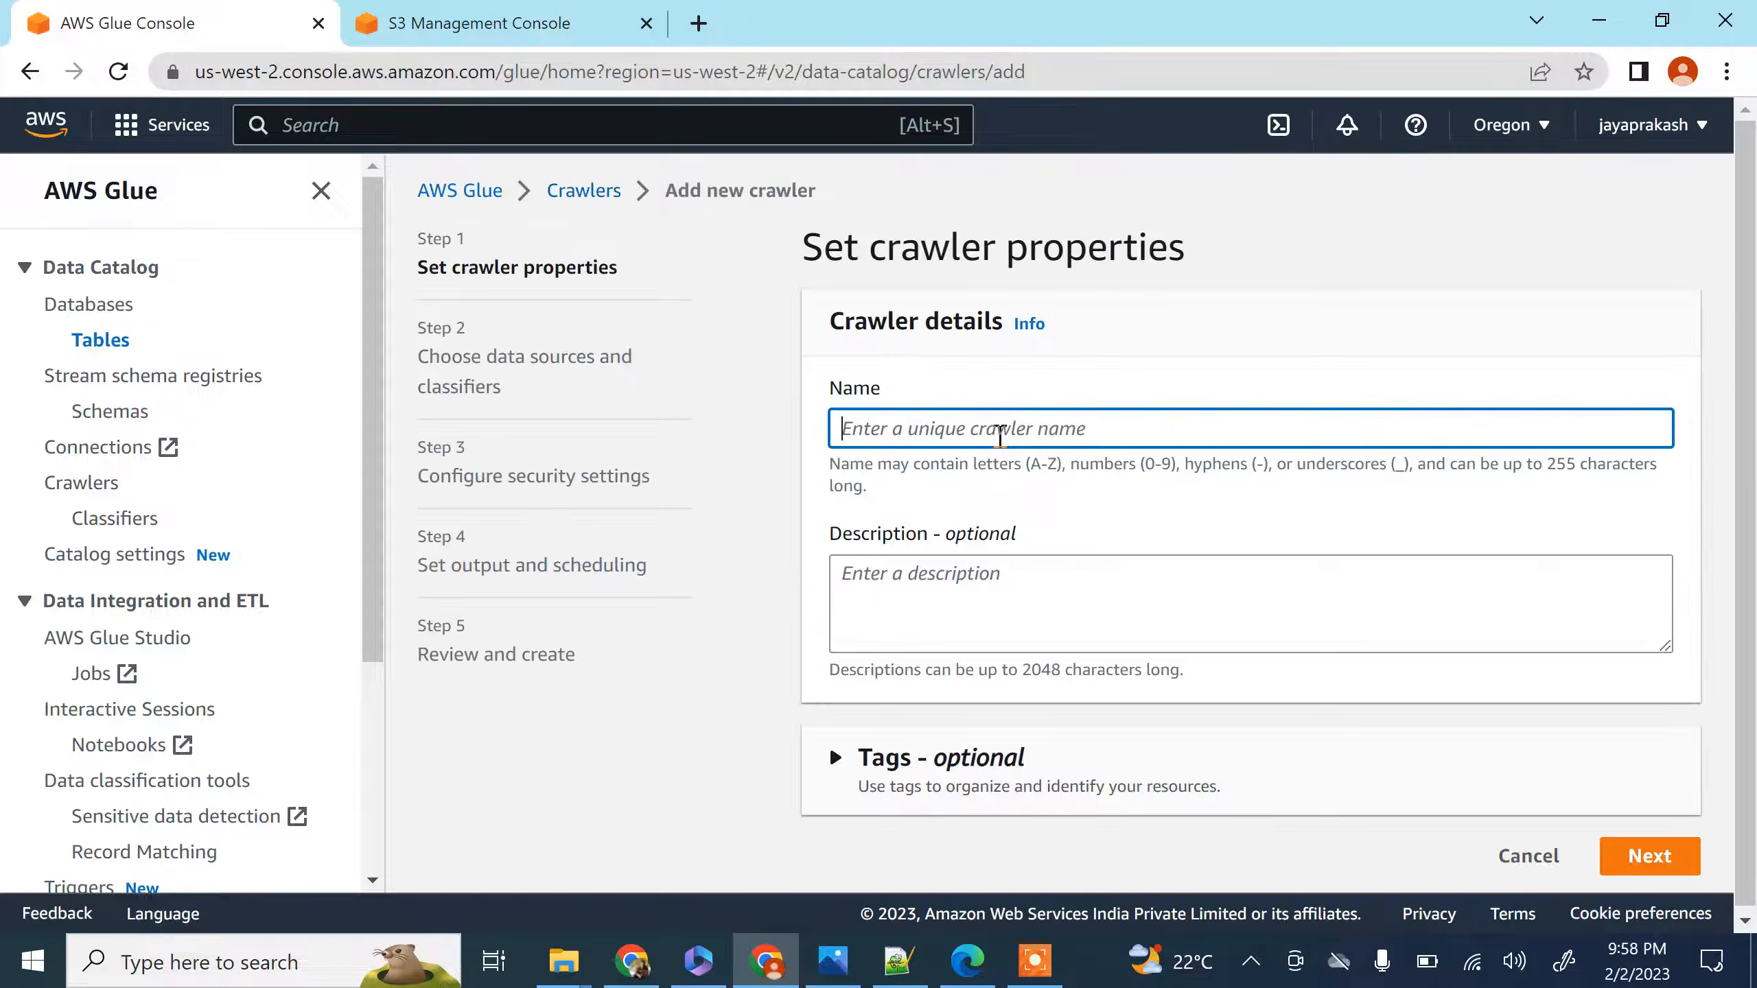
{"action": "type", "text": "employee-crawler"}
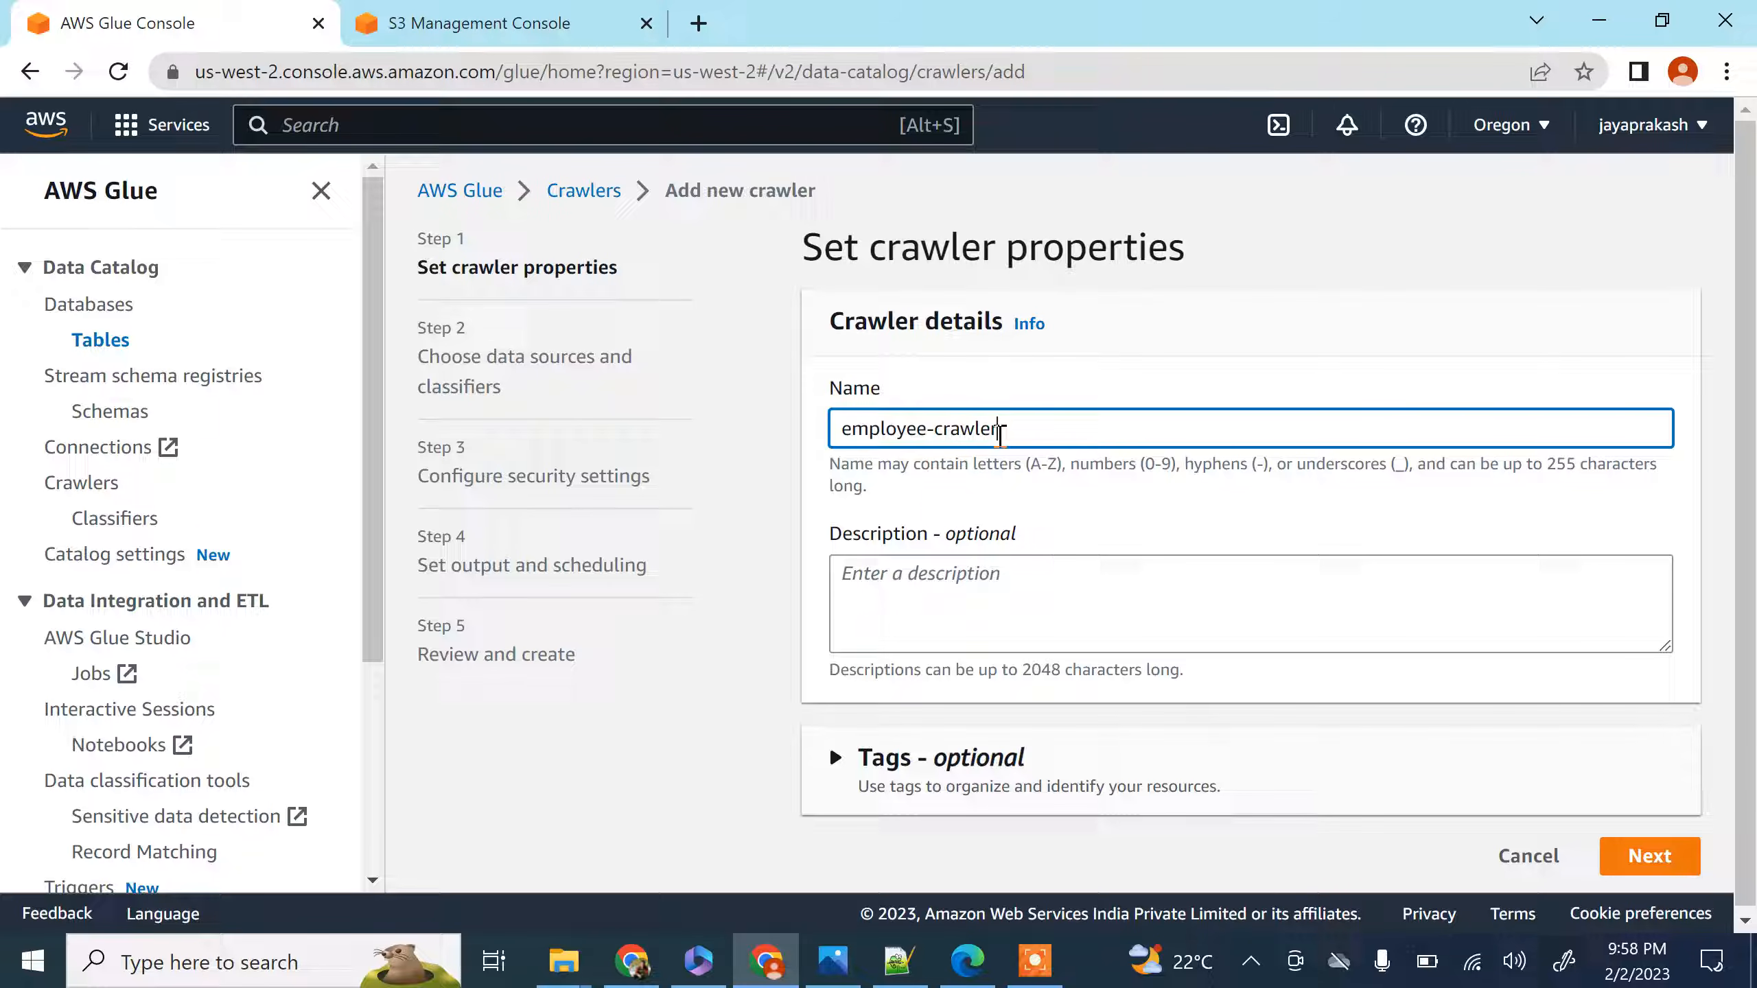
{"action": "scroll", "coordinate": [994, 589], "scroll_direction": "down", "scroll_amount": 1}
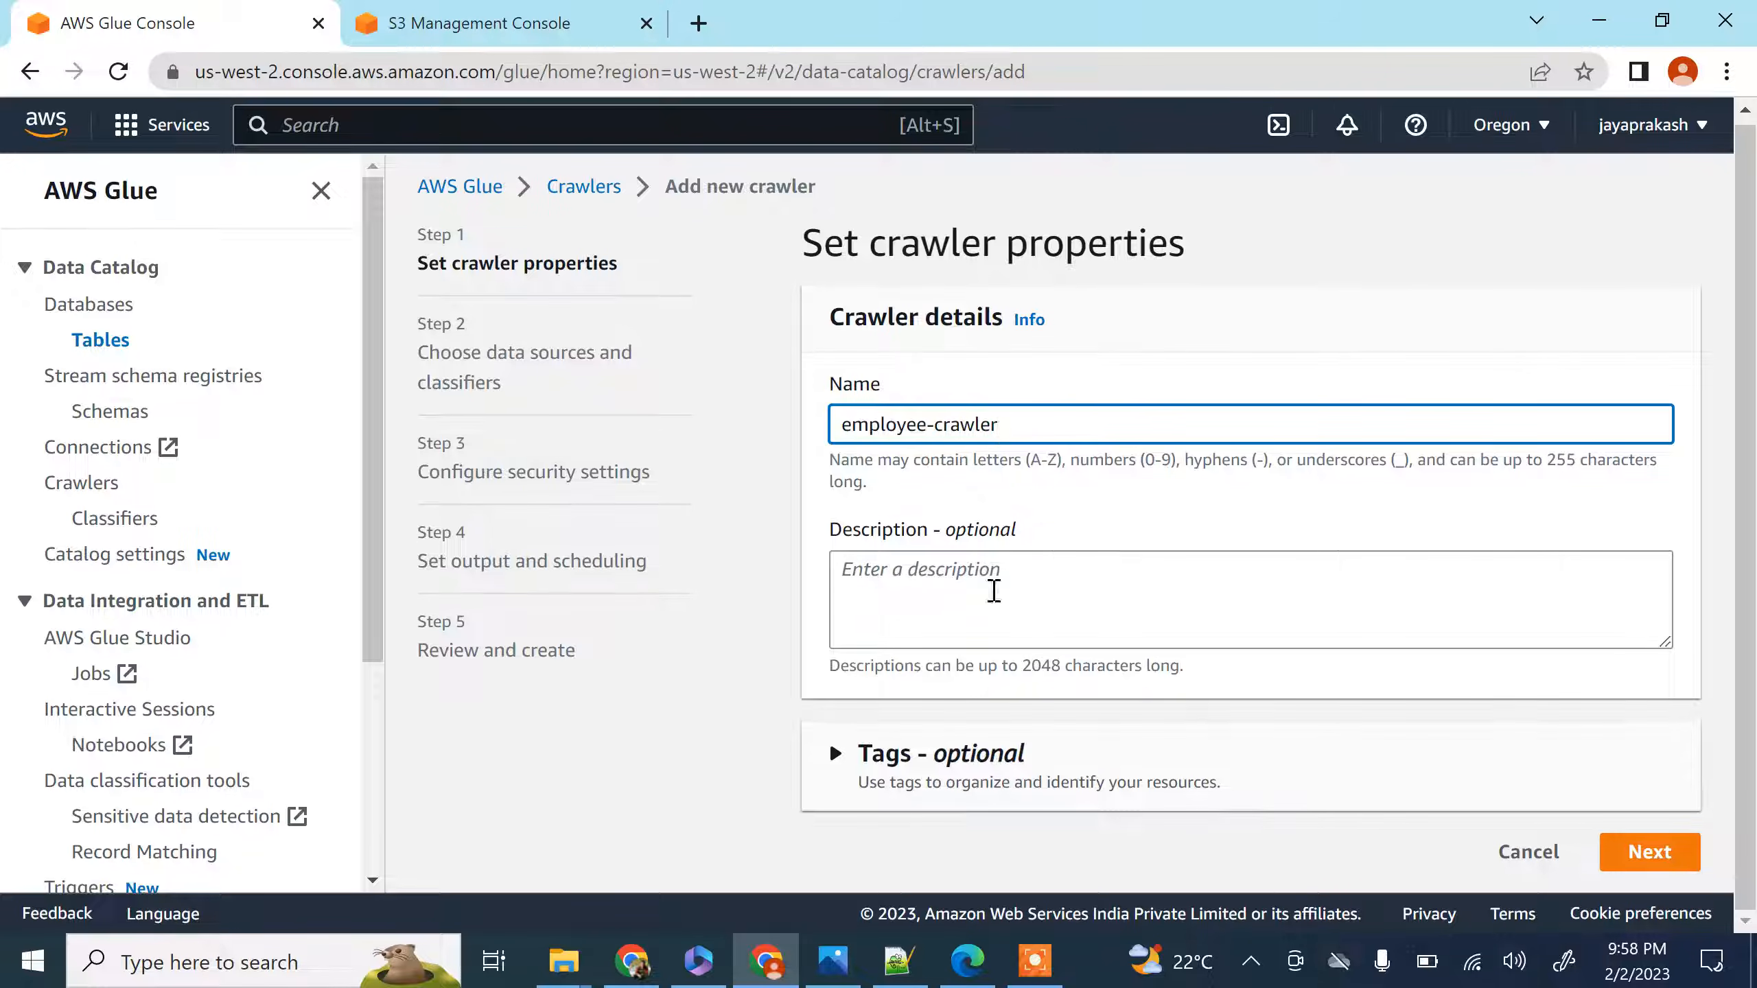
{"action": "left_click", "coordinate": [1637, 860]}
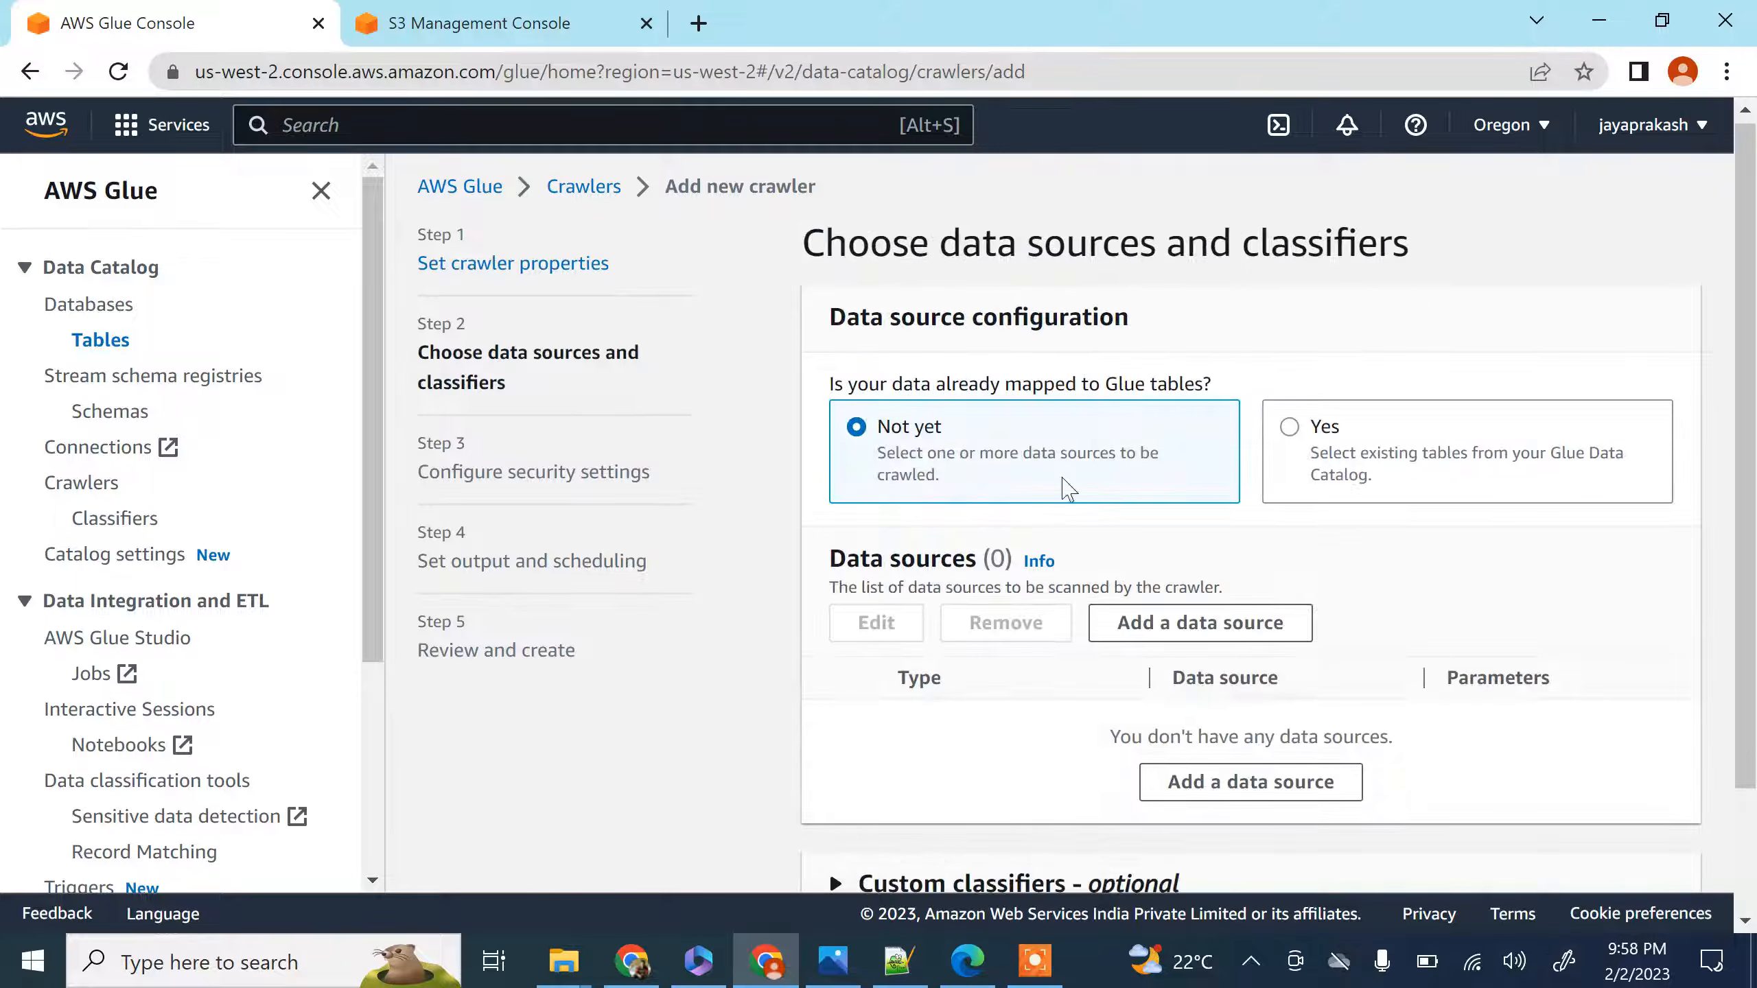
Start adding an S3 data source and choose the employee_data/raw_files folder in the glue-demo-project-9876 bucket as its path
{"action": "scroll", "coordinate": [991, 508], "scroll_direction": "down", "scroll_amount": 2}
{"action": "scroll", "coordinate": [996, 450], "scroll_direction": "up", "scroll_amount": 2}
{"action": "scroll", "coordinate": [1003, 391], "scroll_direction": "down", "scroll_amount": 2}
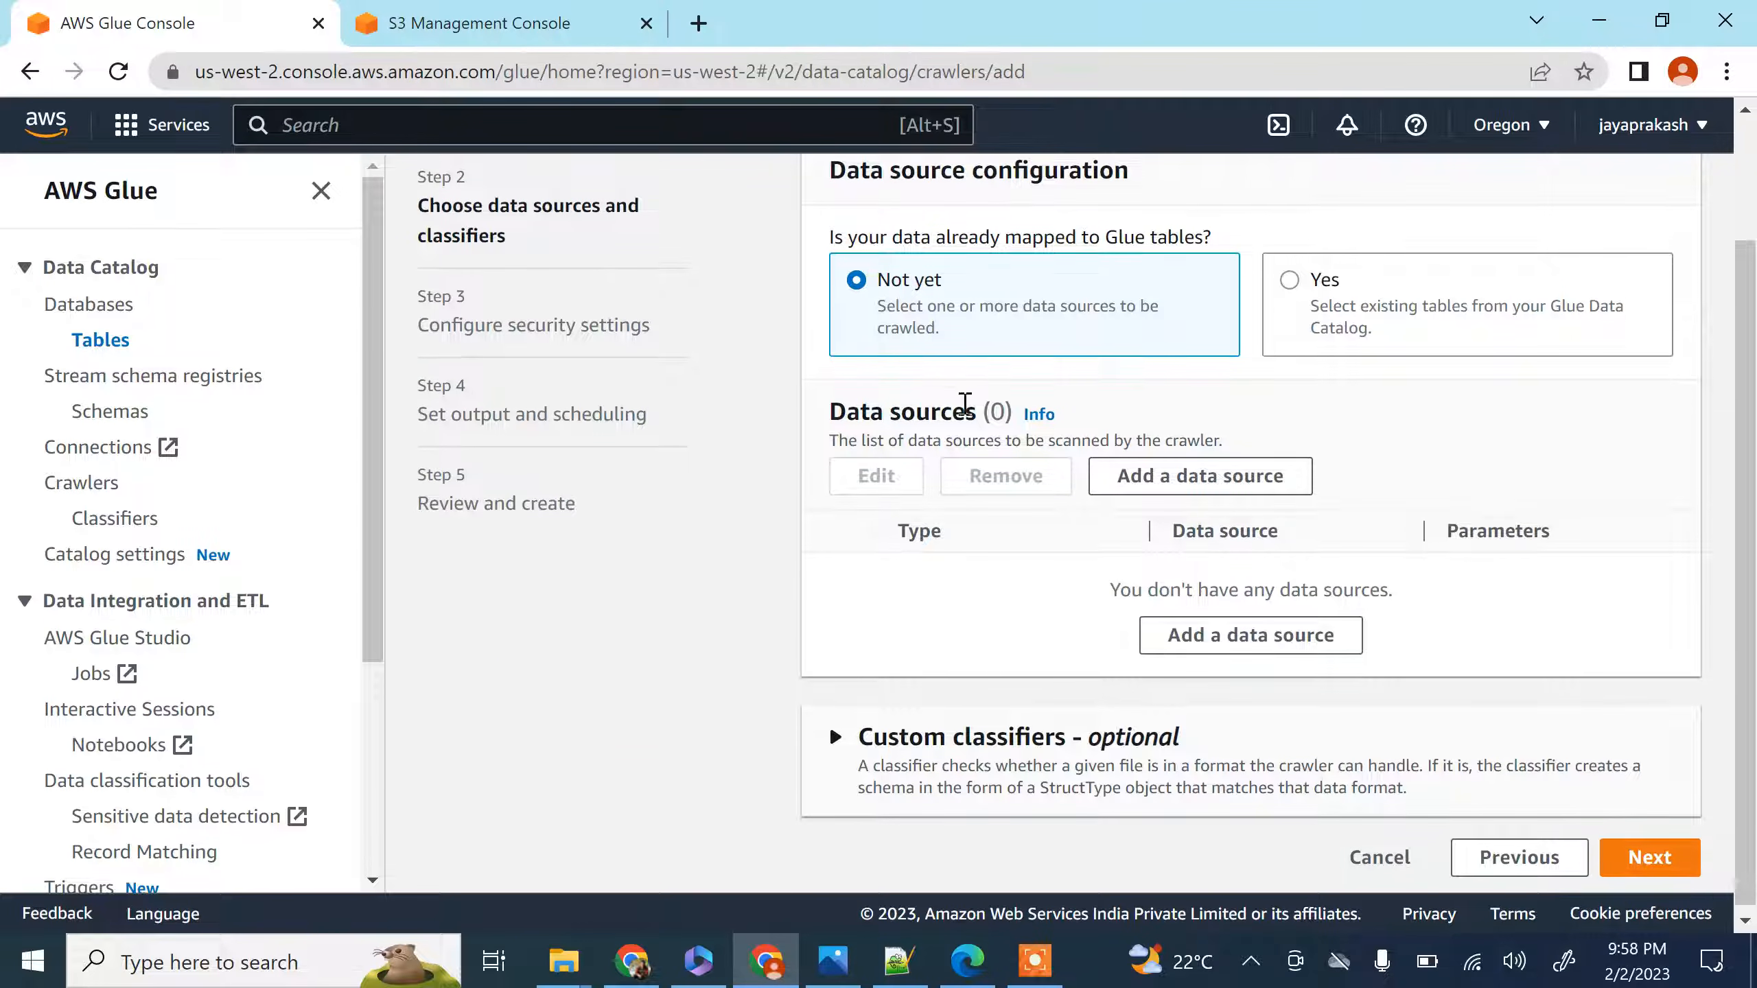
{"action": "left_click", "coordinate": [1173, 475]}
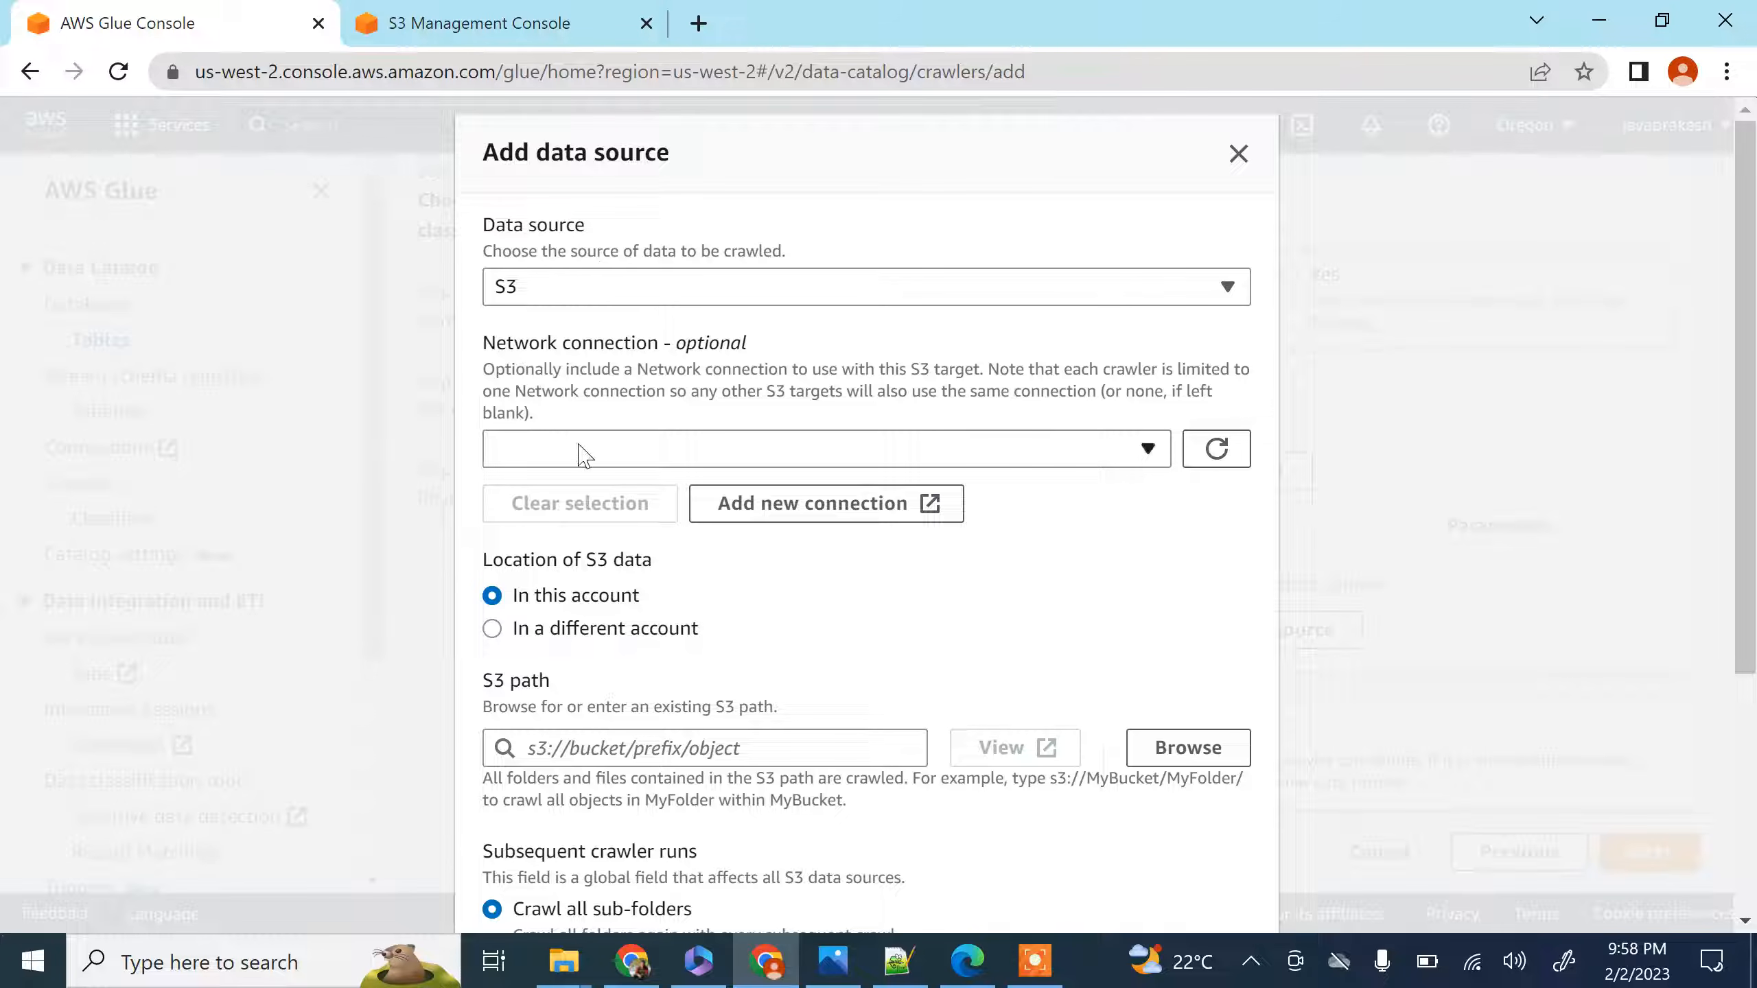
{"action": "scroll", "coordinate": [685, 443], "scroll_direction": "down", "scroll_amount": 2}
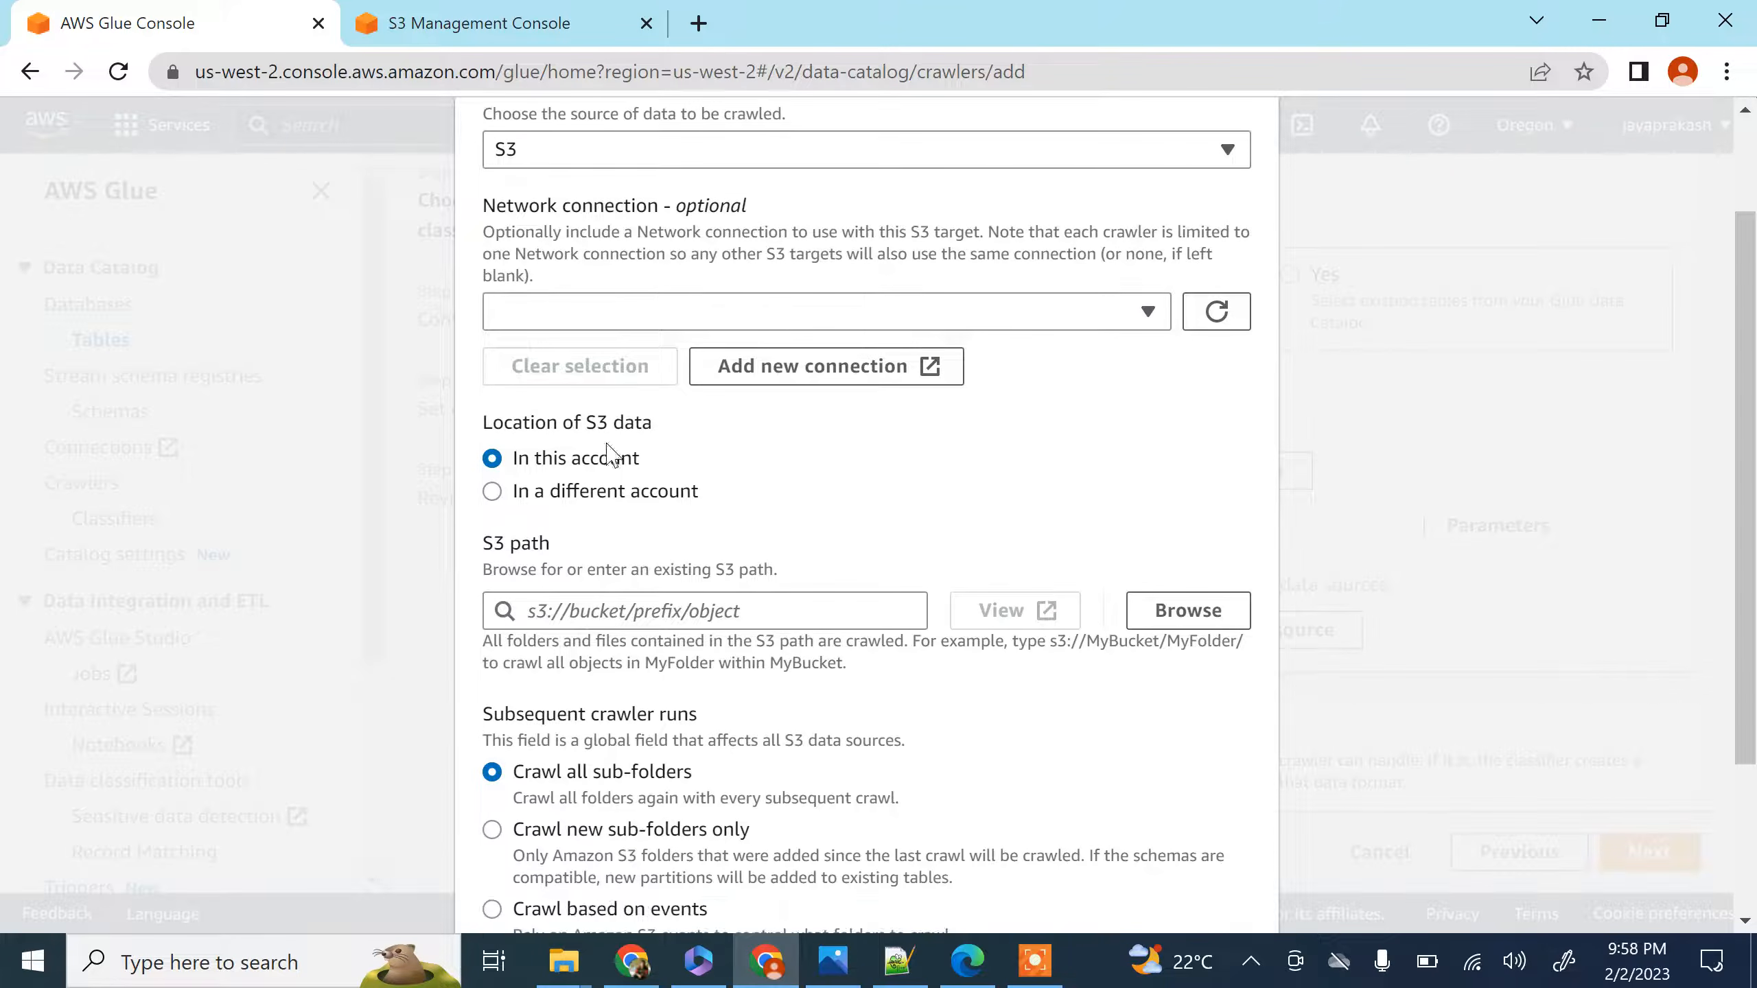
{"action": "scroll", "coordinate": [1076, 539], "scroll_direction": "down", "scroll_amount": 2}
{"action": "left_click", "coordinate": [1179, 475]}
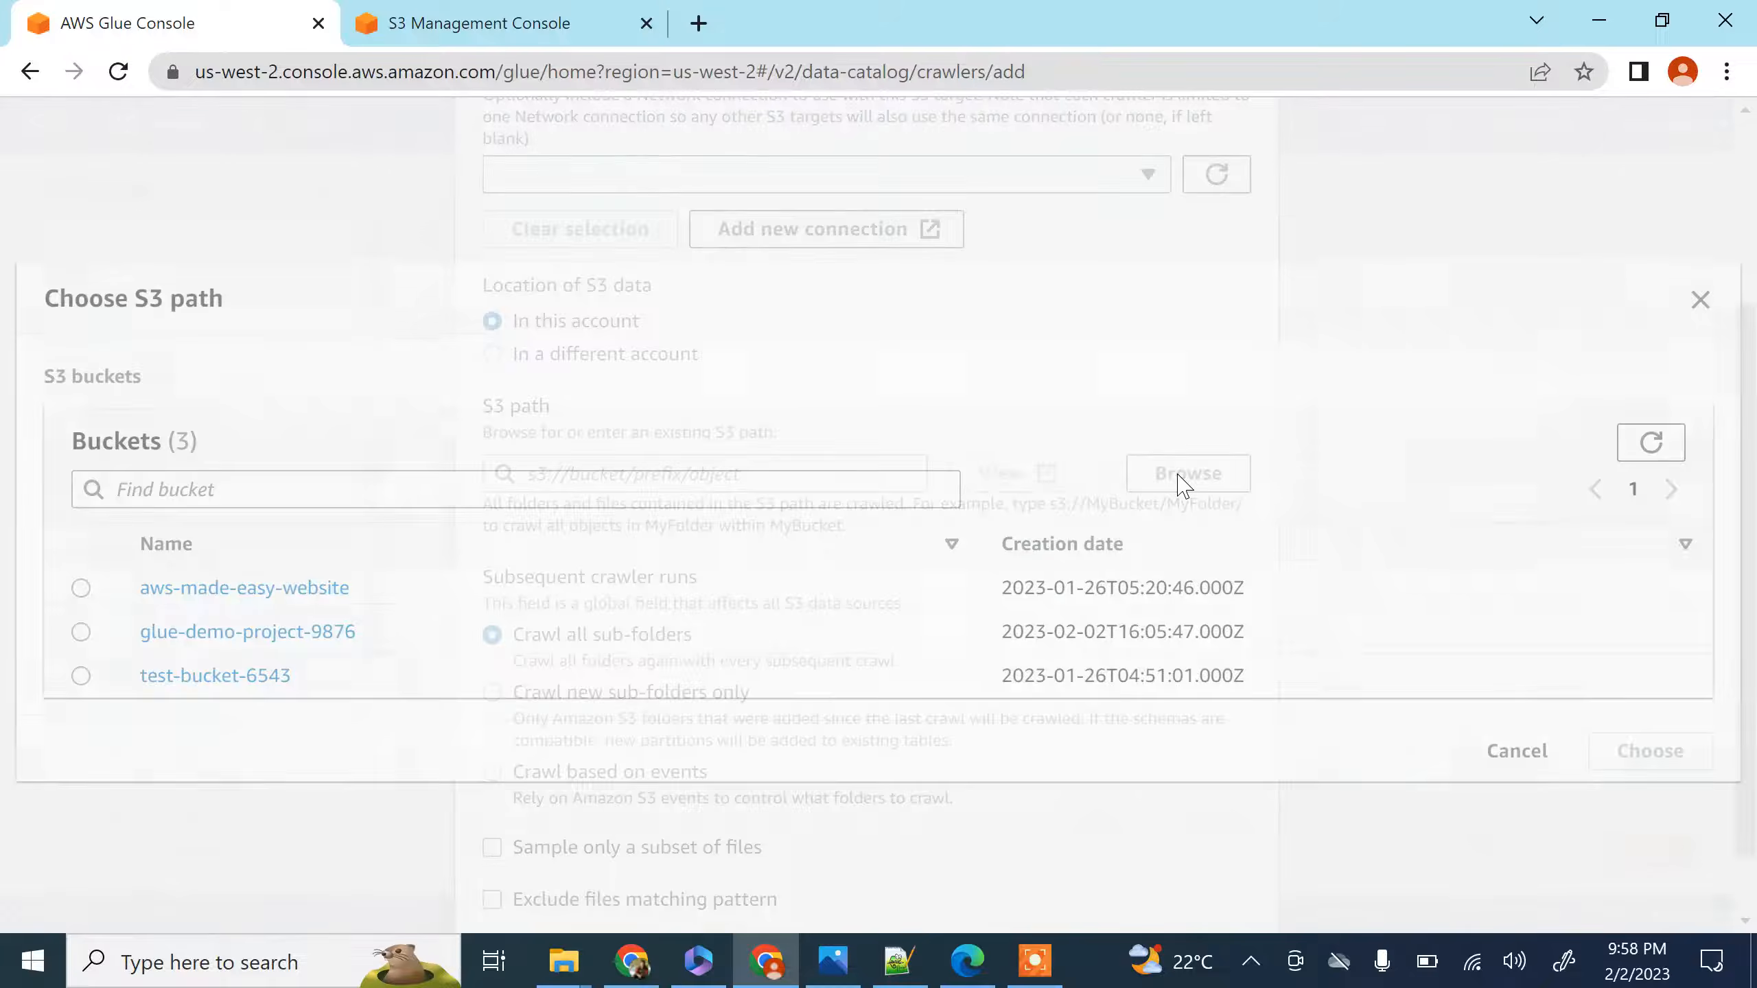
{"action": "left_click", "coordinate": [313, 625]}
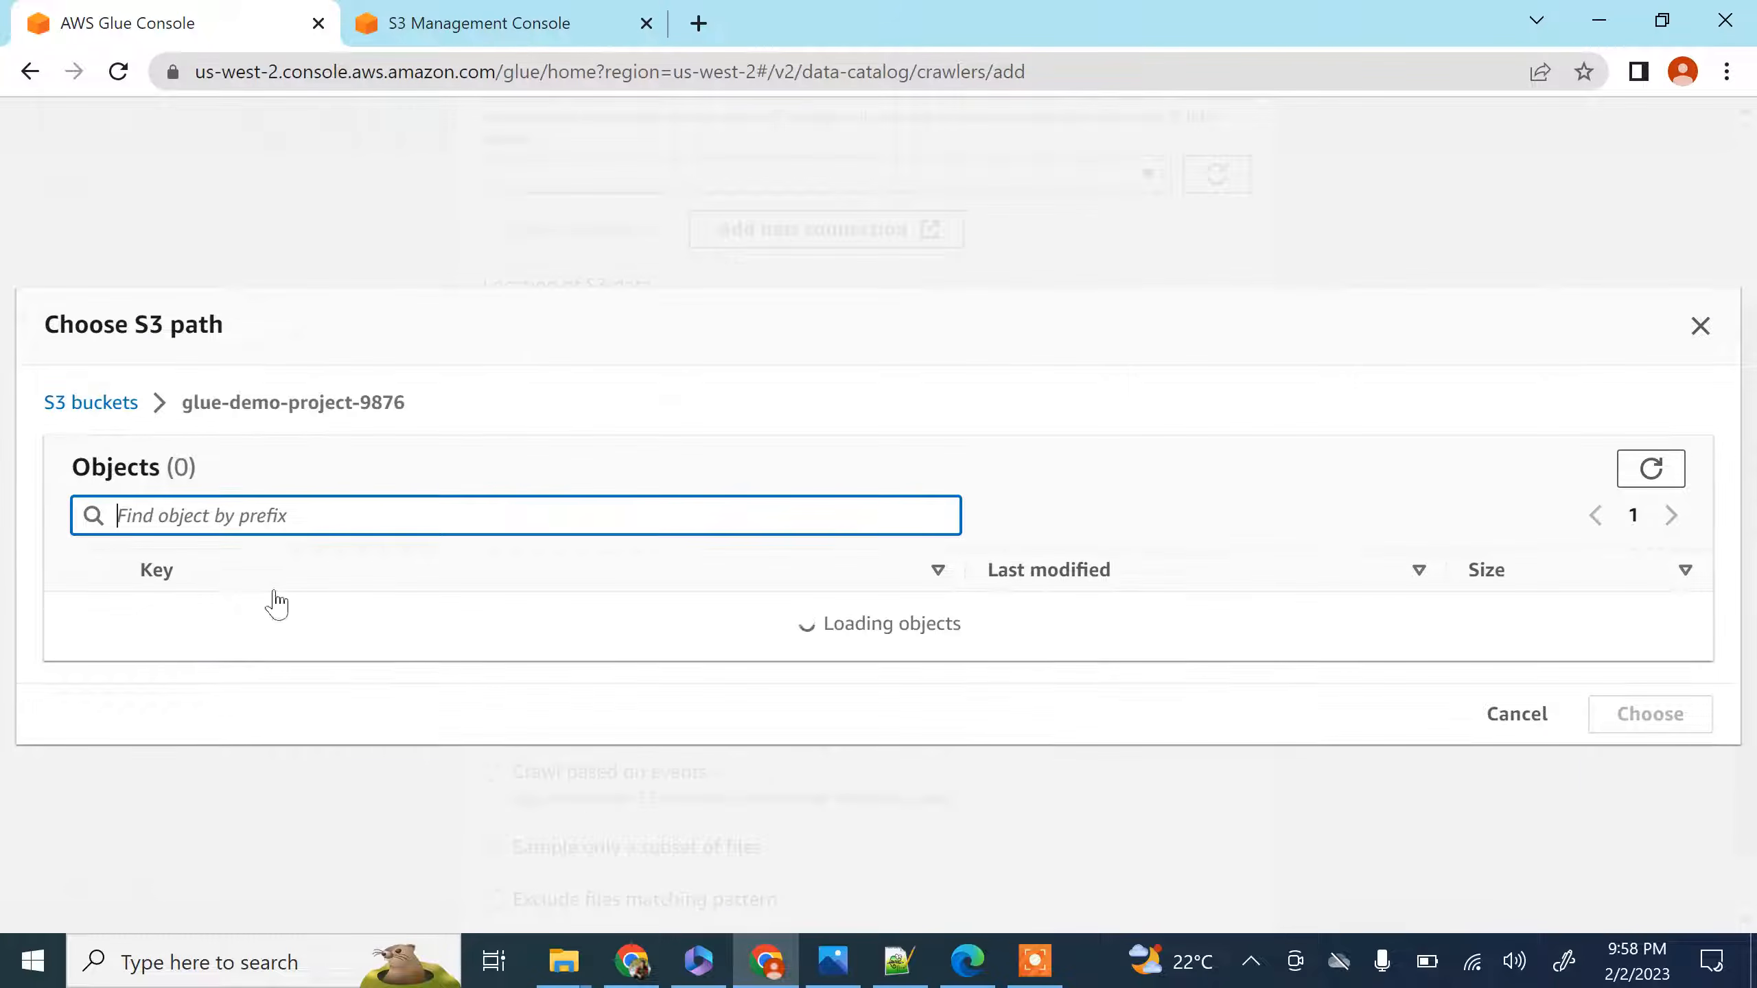
{"action": "left_click", "coordinate": [256, 632]}
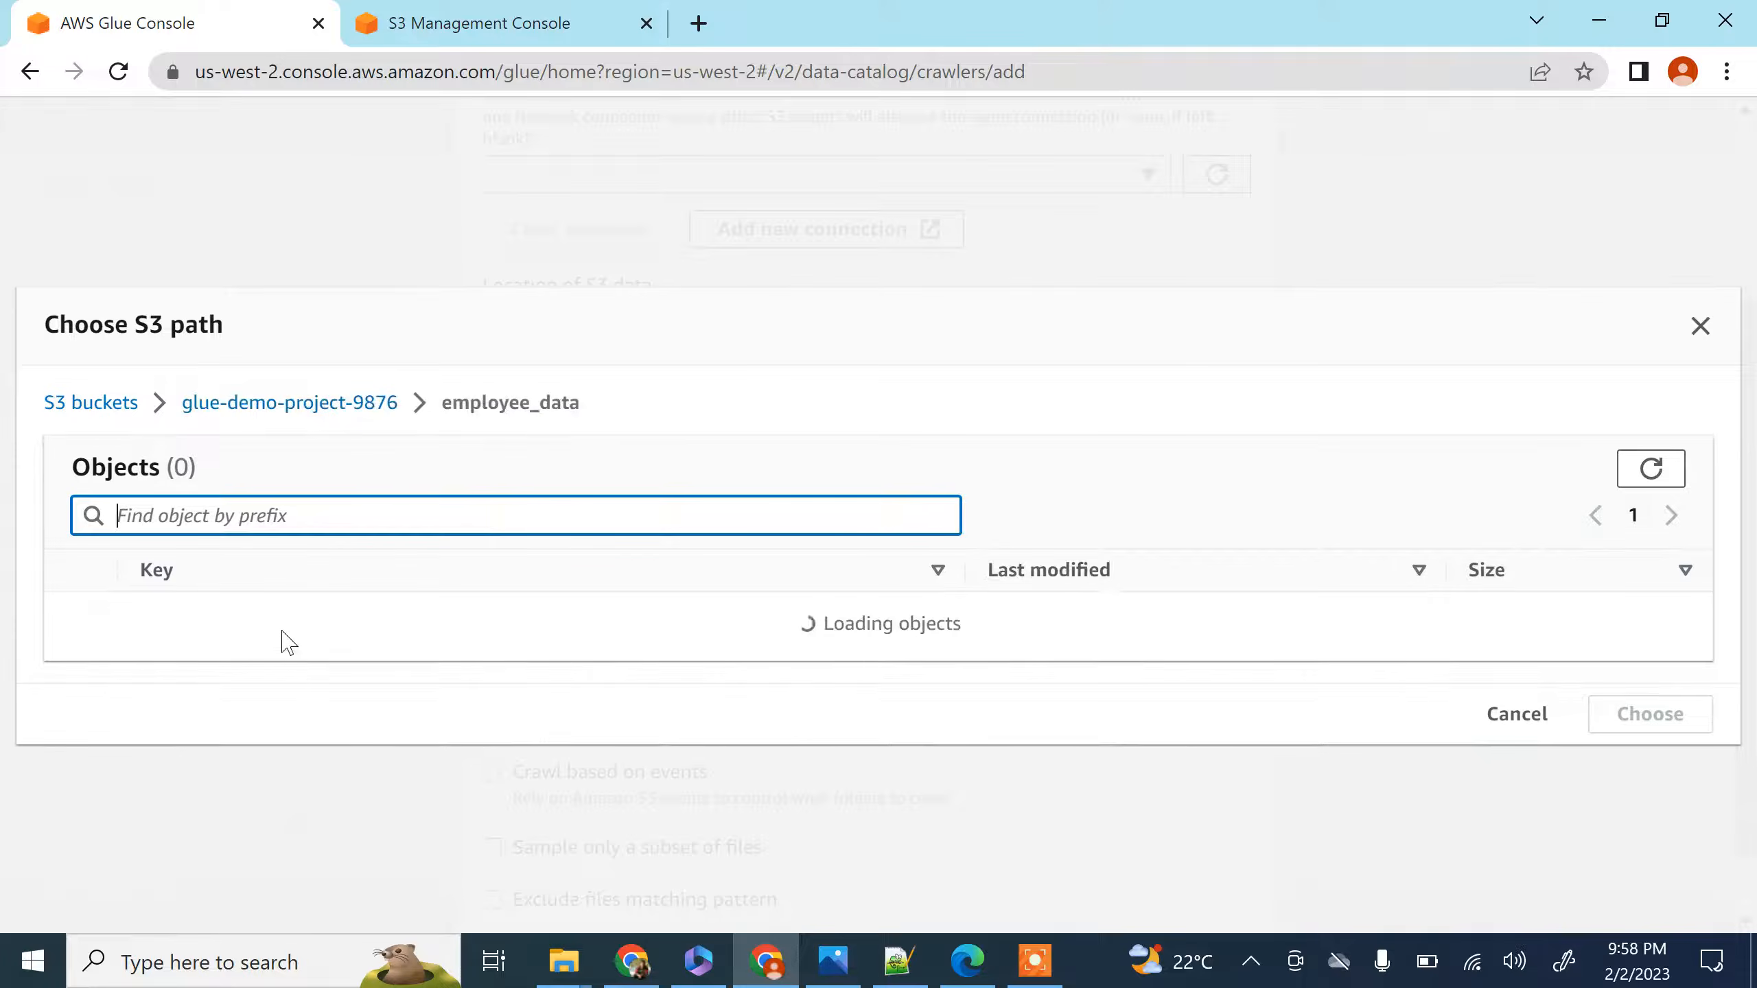
{"action": "left_click", "coordinate": [81, 627]}
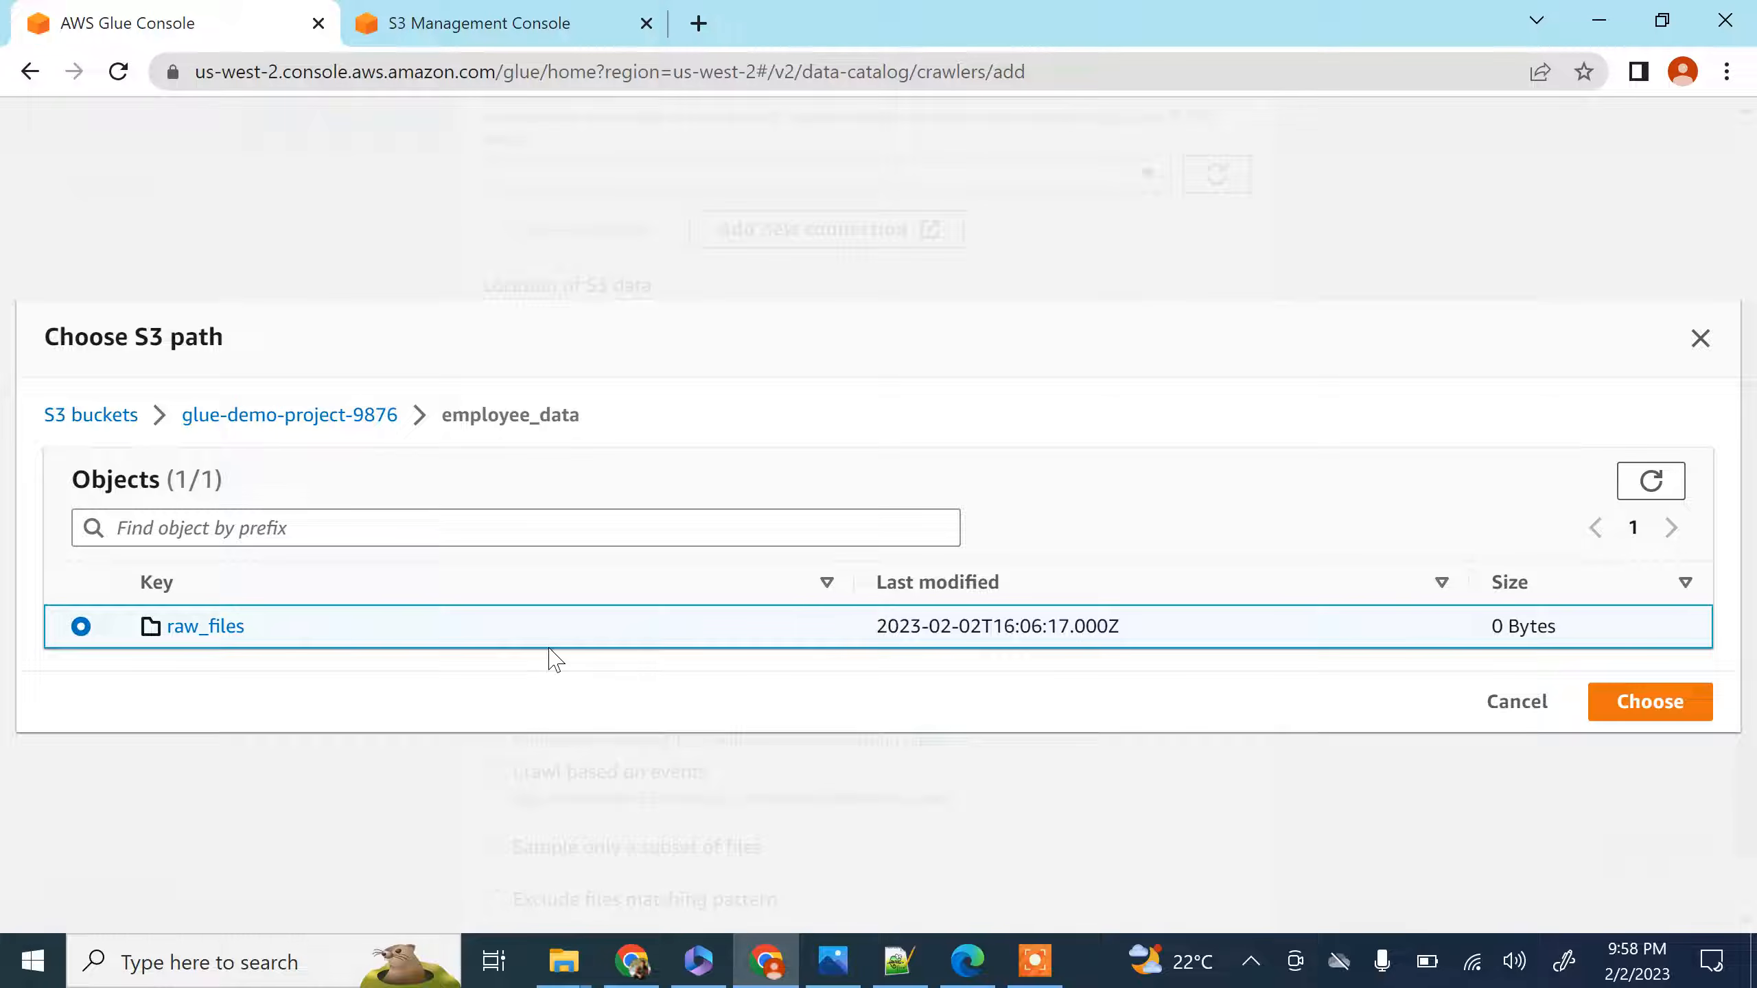
{"action": "left_click", "coordinate": [1619, 702]}
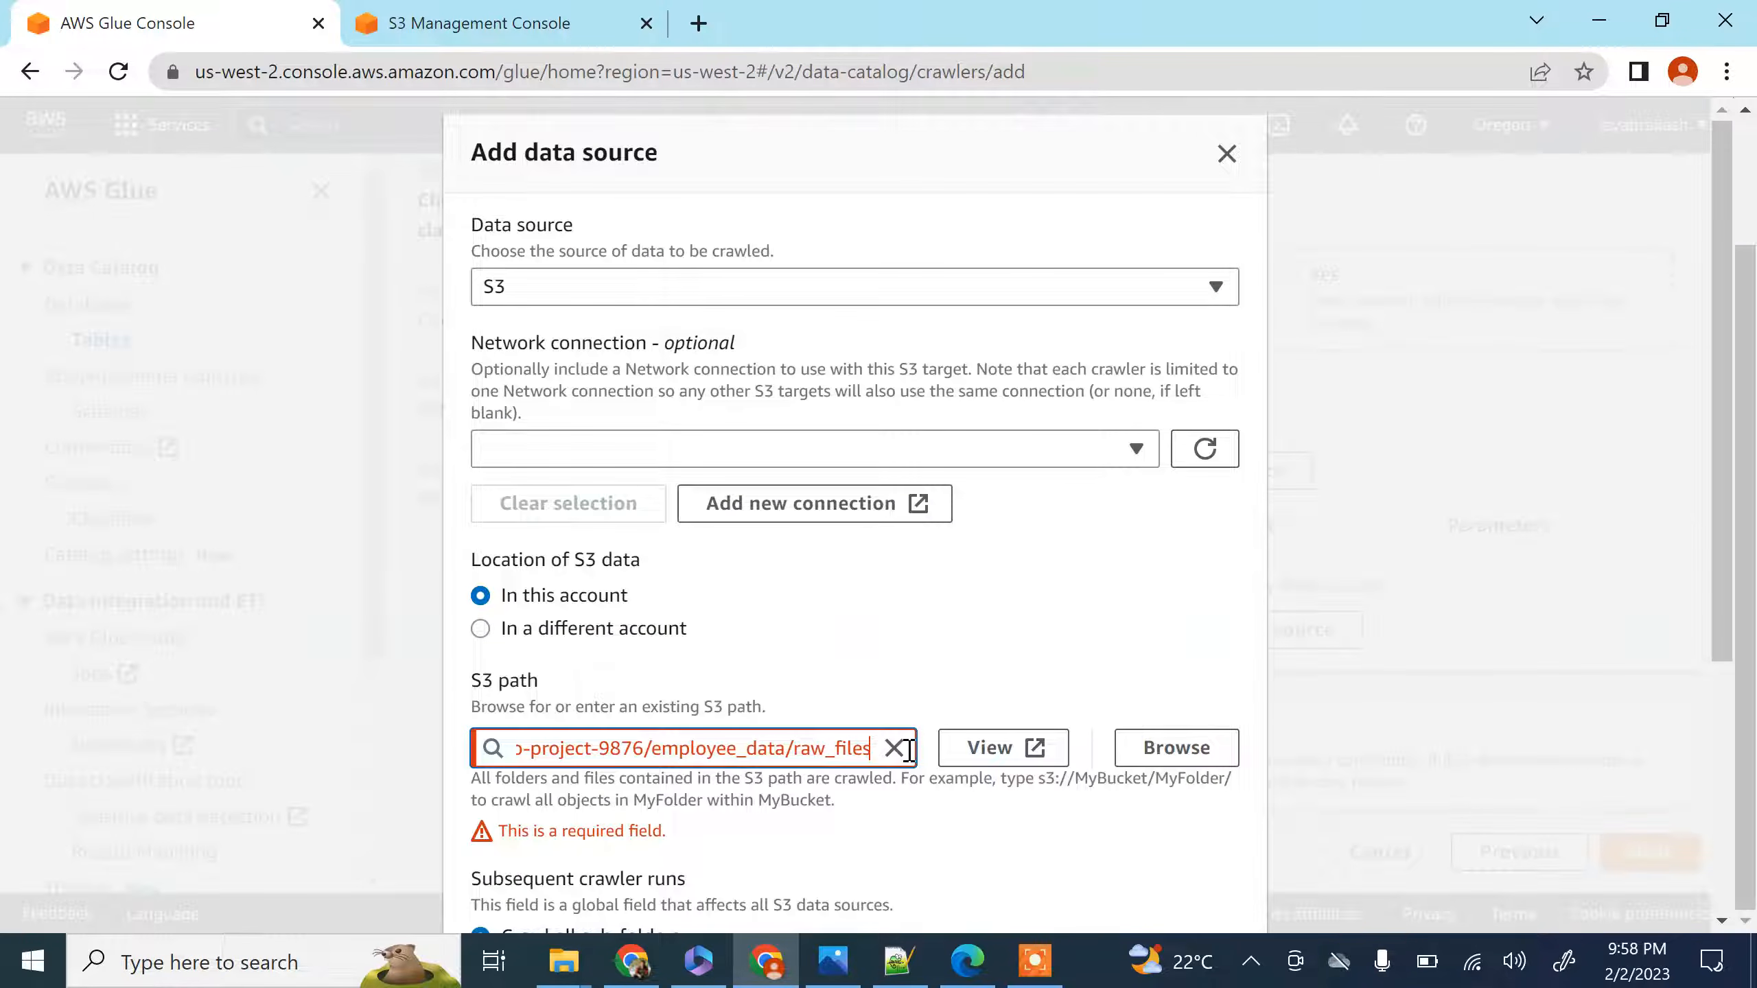
Append a trailing slash to the S3 path and add the data source, keeping Crawl all sub-folders
{"action": "type", "text": "/"}
{"action": "scroll", "coordinate": [913, 667], "scroll_direction": "down", "scroll_amount": 5}
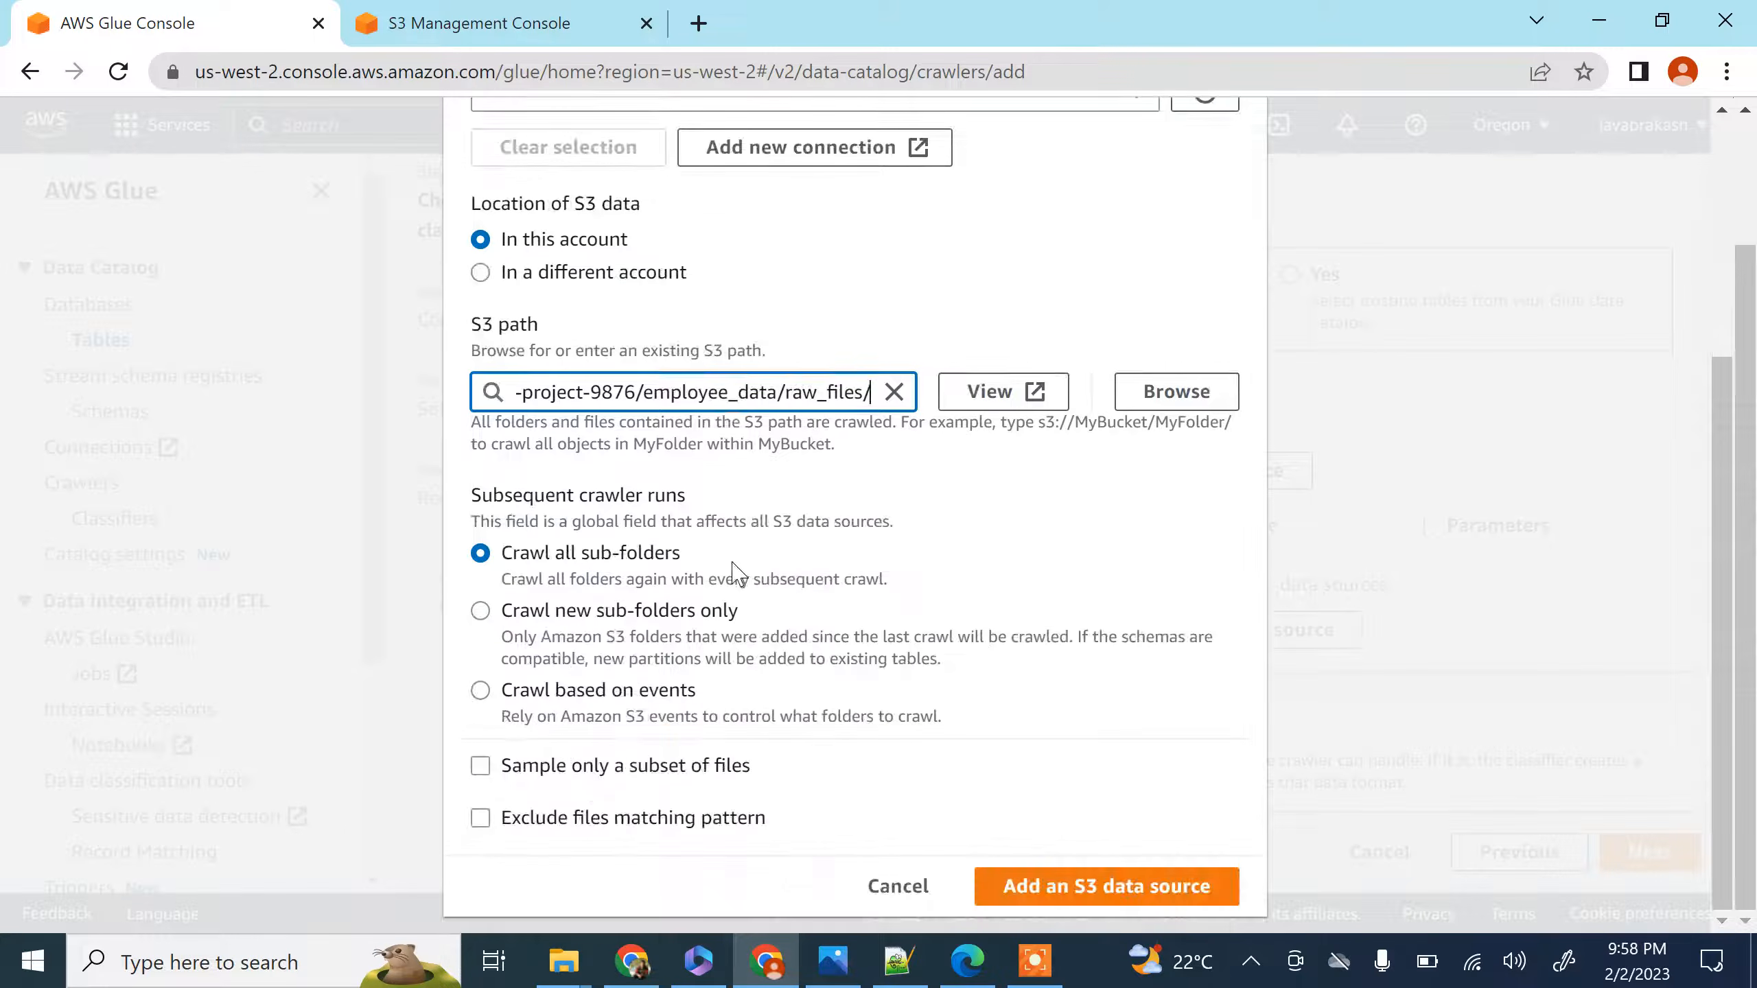
{"action": "left_click", "coordinate": [1117, 893]}
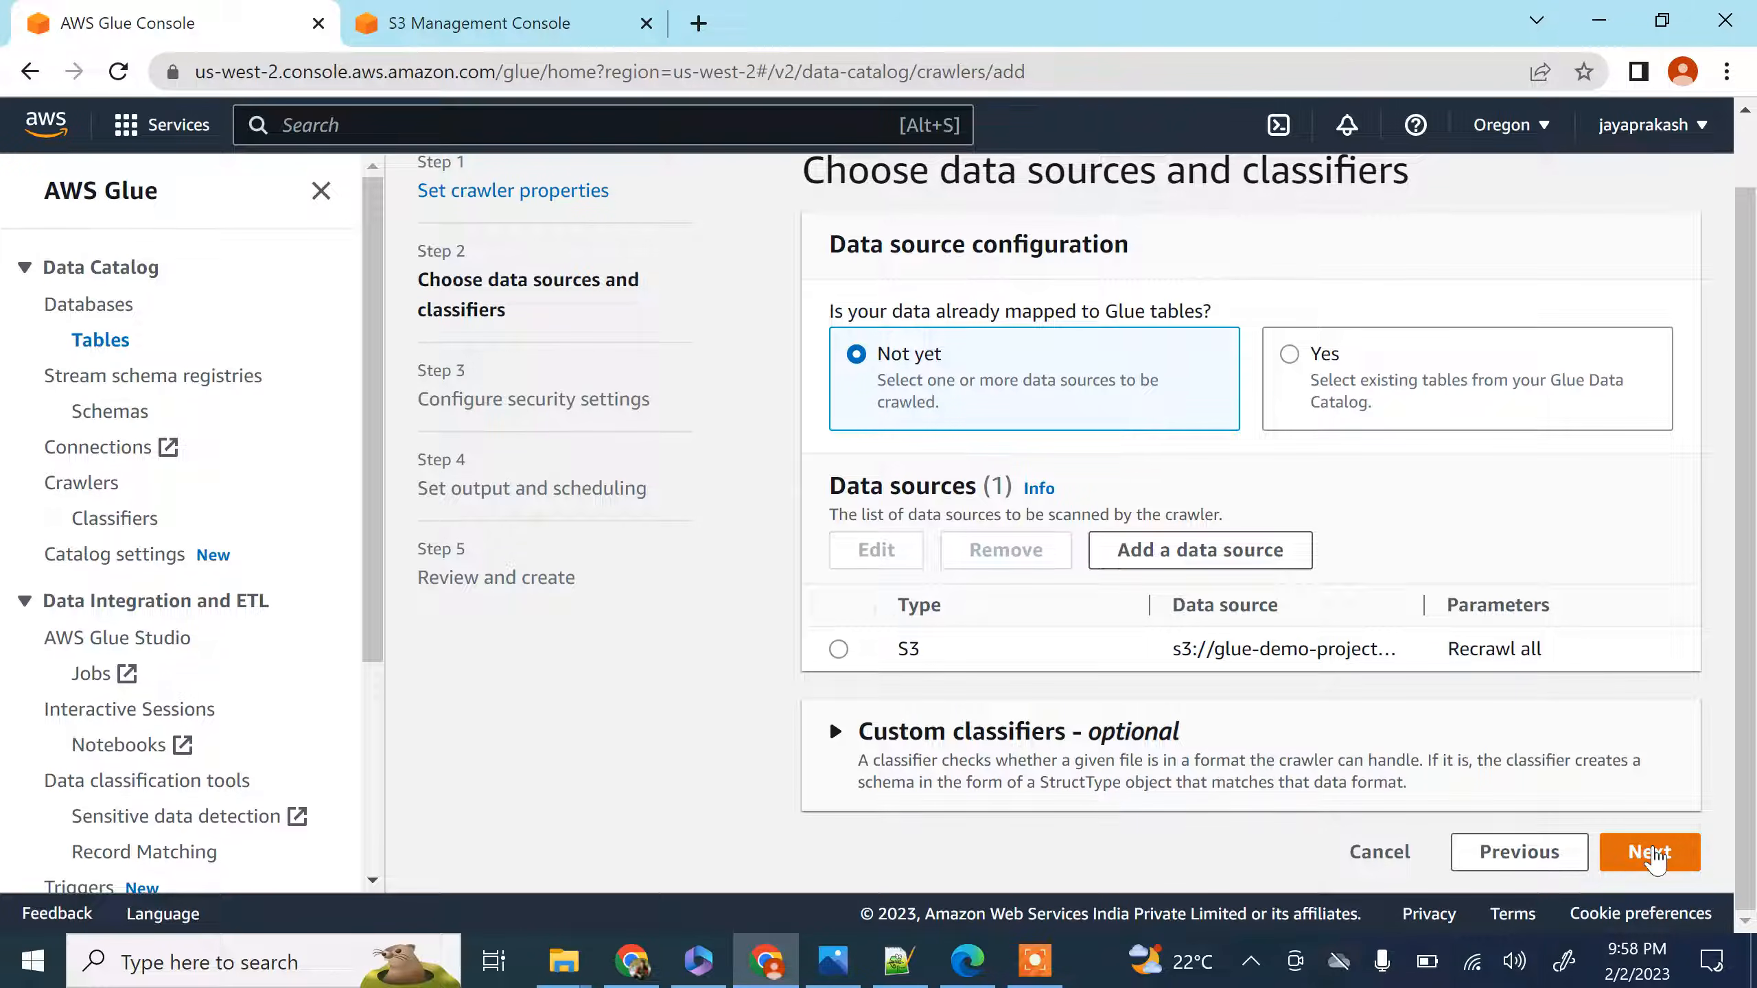
Continue to the security settings, choose glue-crawler-role as the crawler's existing IAM role and proceed to output and scheduling
{"action": "left_click", "coordinate": [1650, 852]}
{"action": "scroll", "coordinate": [937, 498], "scroll_direction": "up", "scroll_amount": 1}
{"action": "left_click", "coordinate": [1017, 428]}
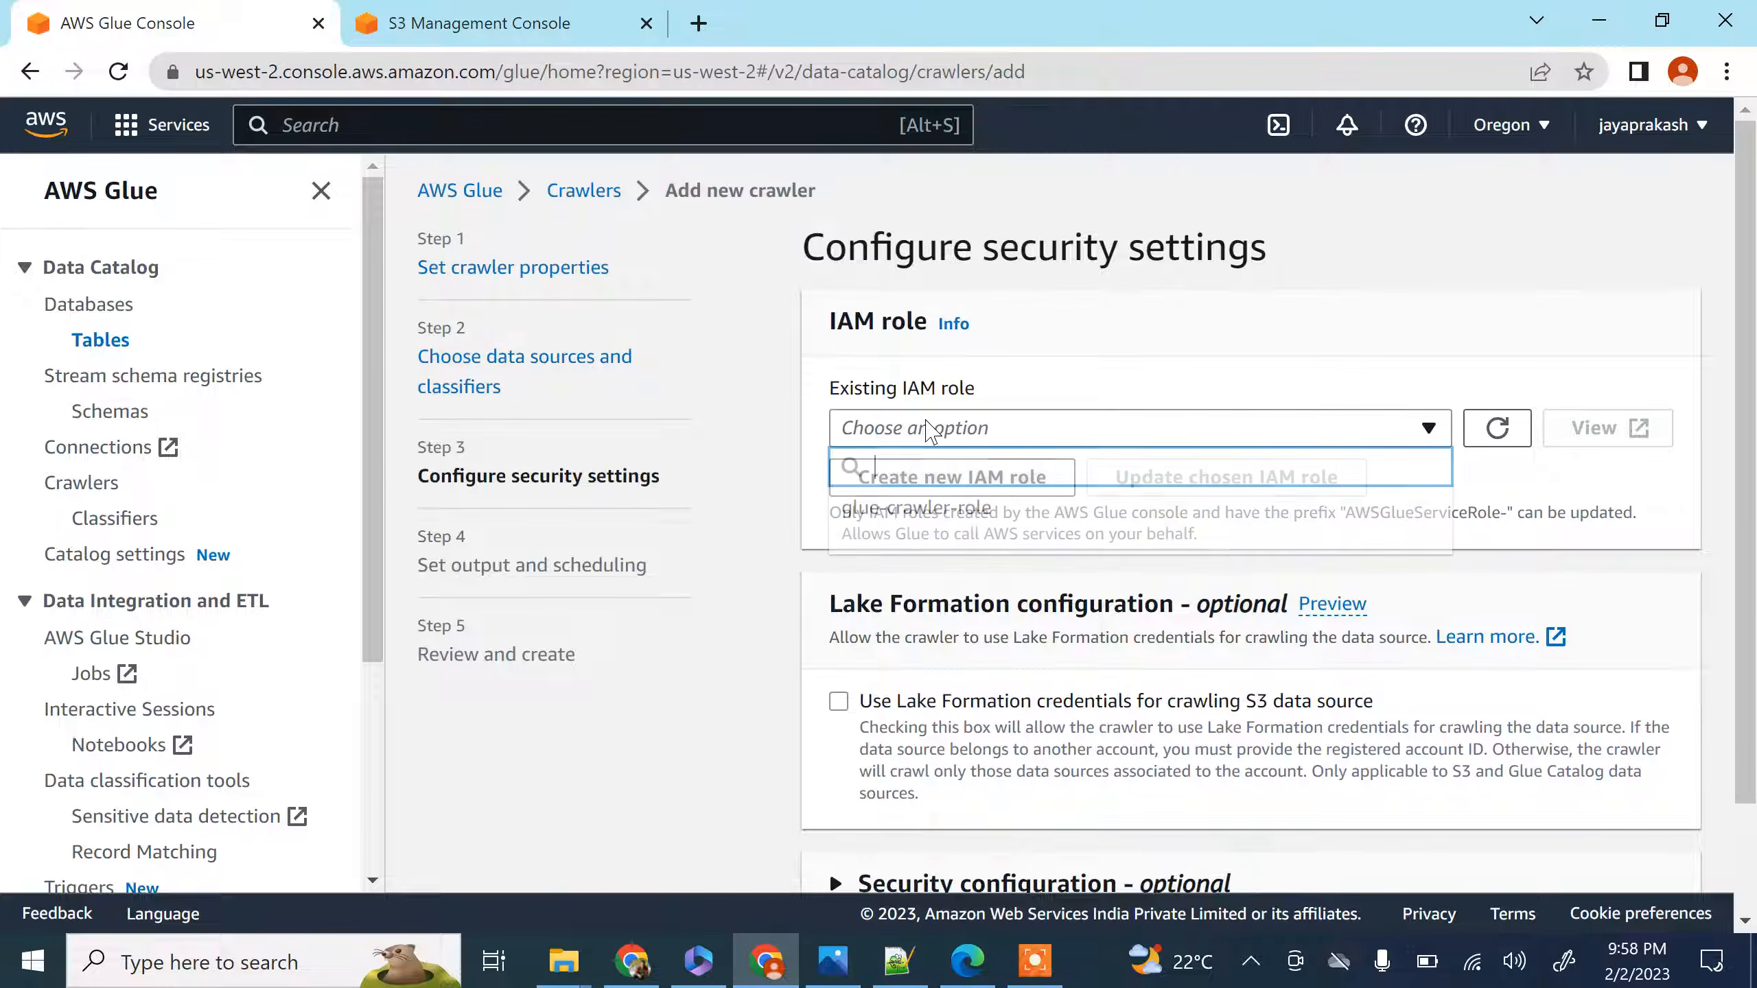
{"action": "left_click", "coordinate": [951, 515]}
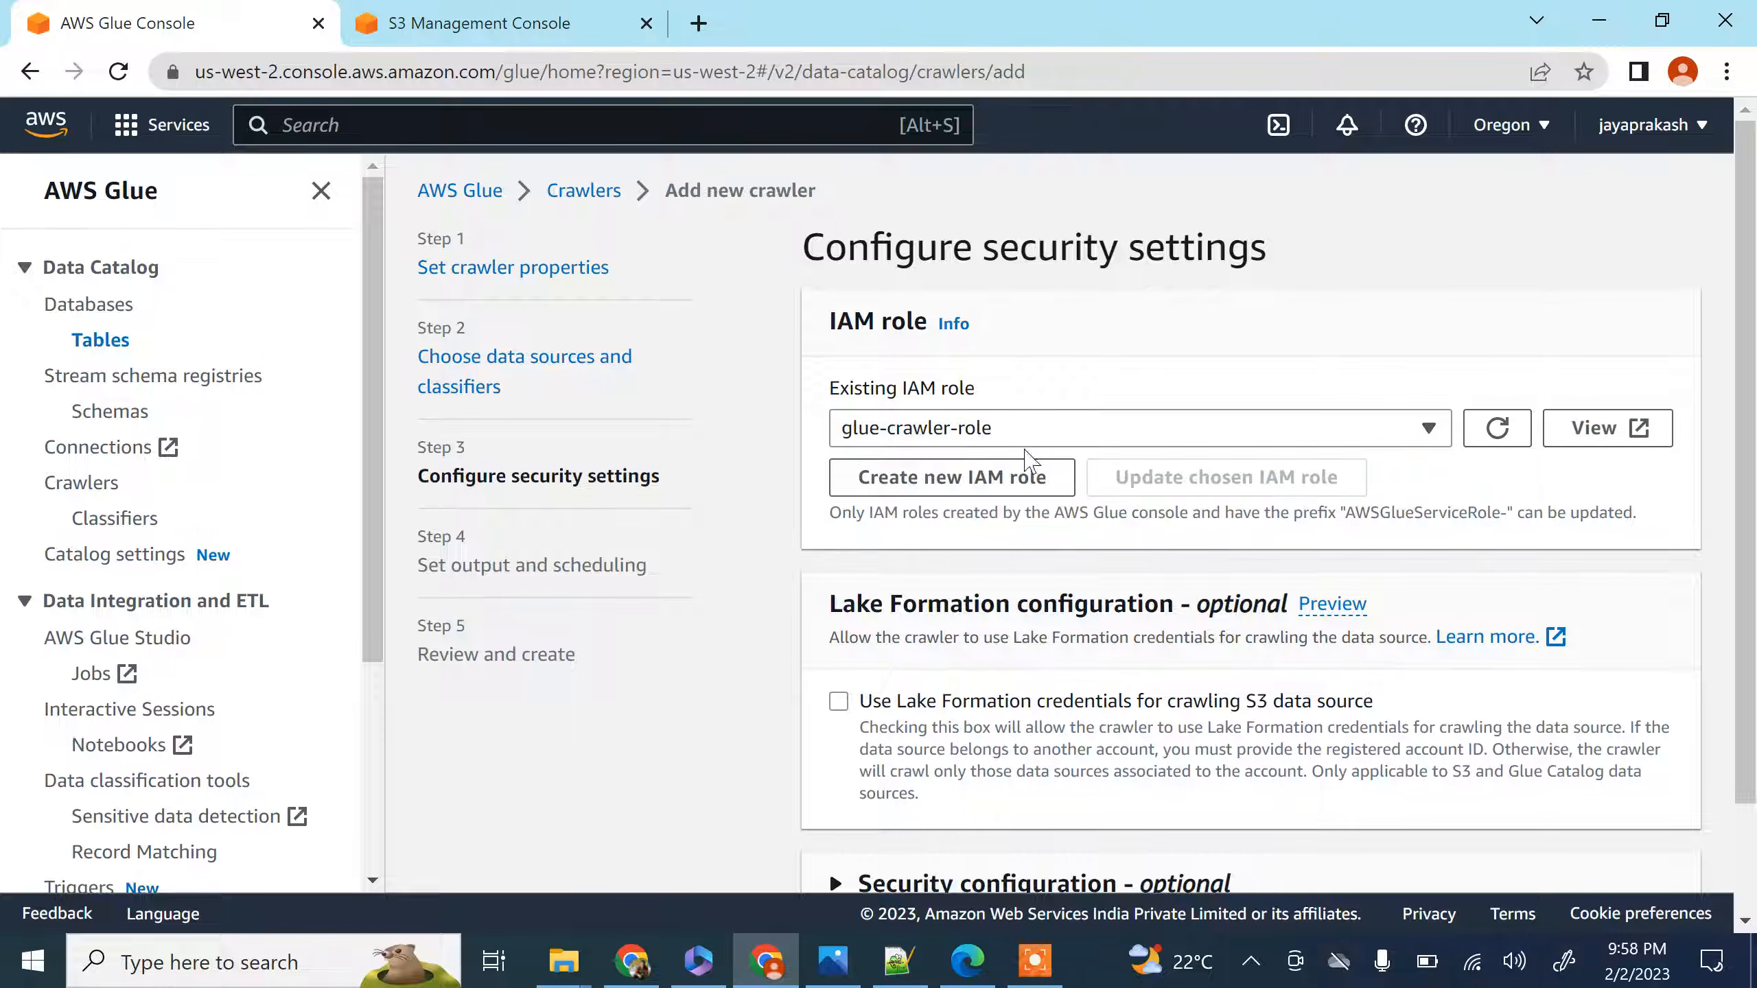
{"action": "scroll", "coordinate": [1065, 461], "scroll_direction": "down", "scroll_amount": 2}
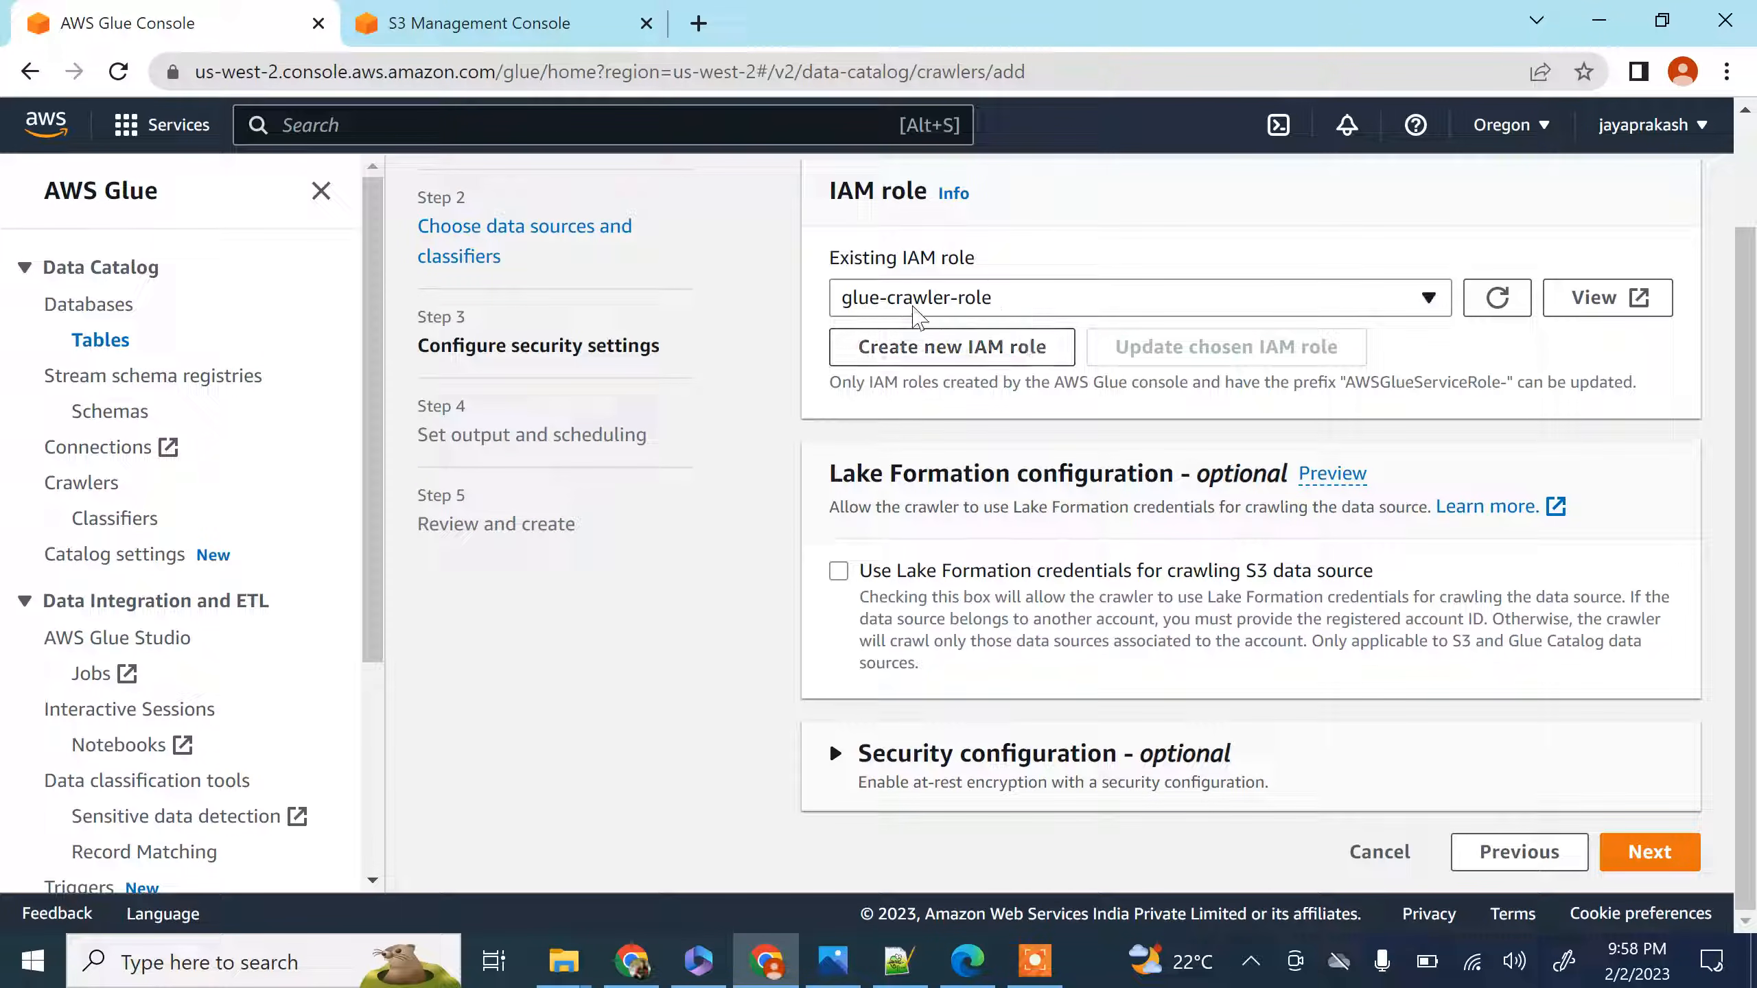
{"action": "left_click", "coordinate": [495, 24]}
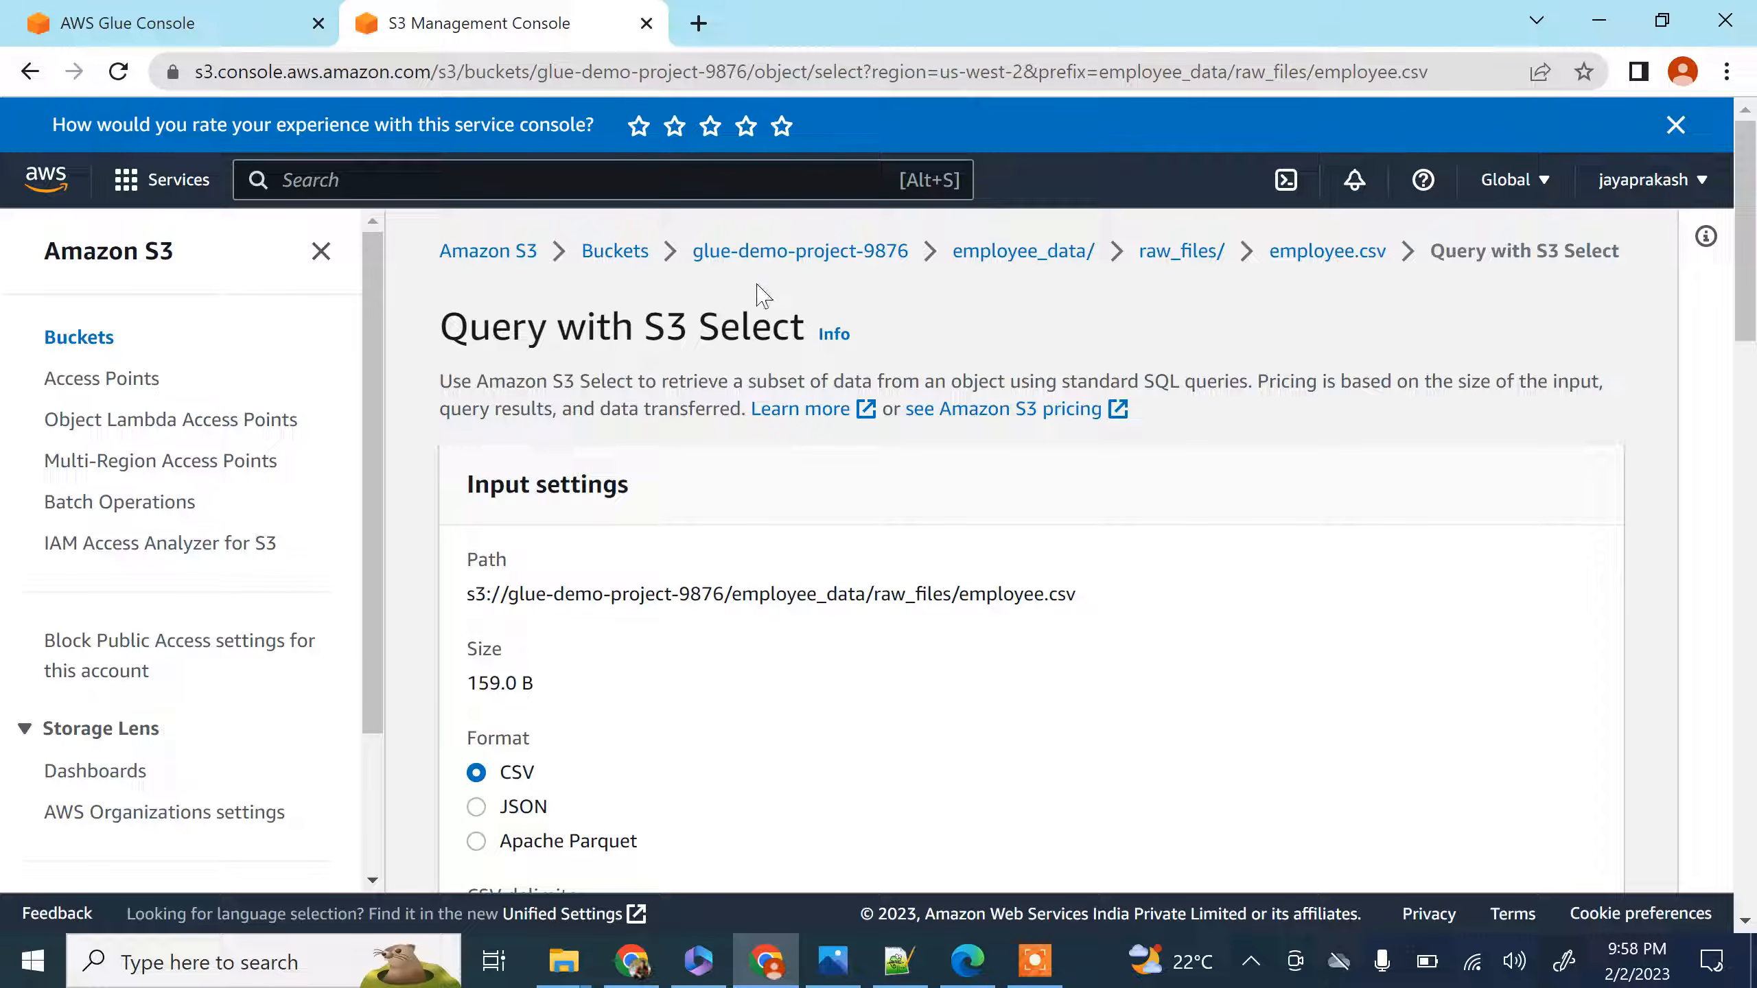
{"action": "left_click", "coordinate": [120, 26]}
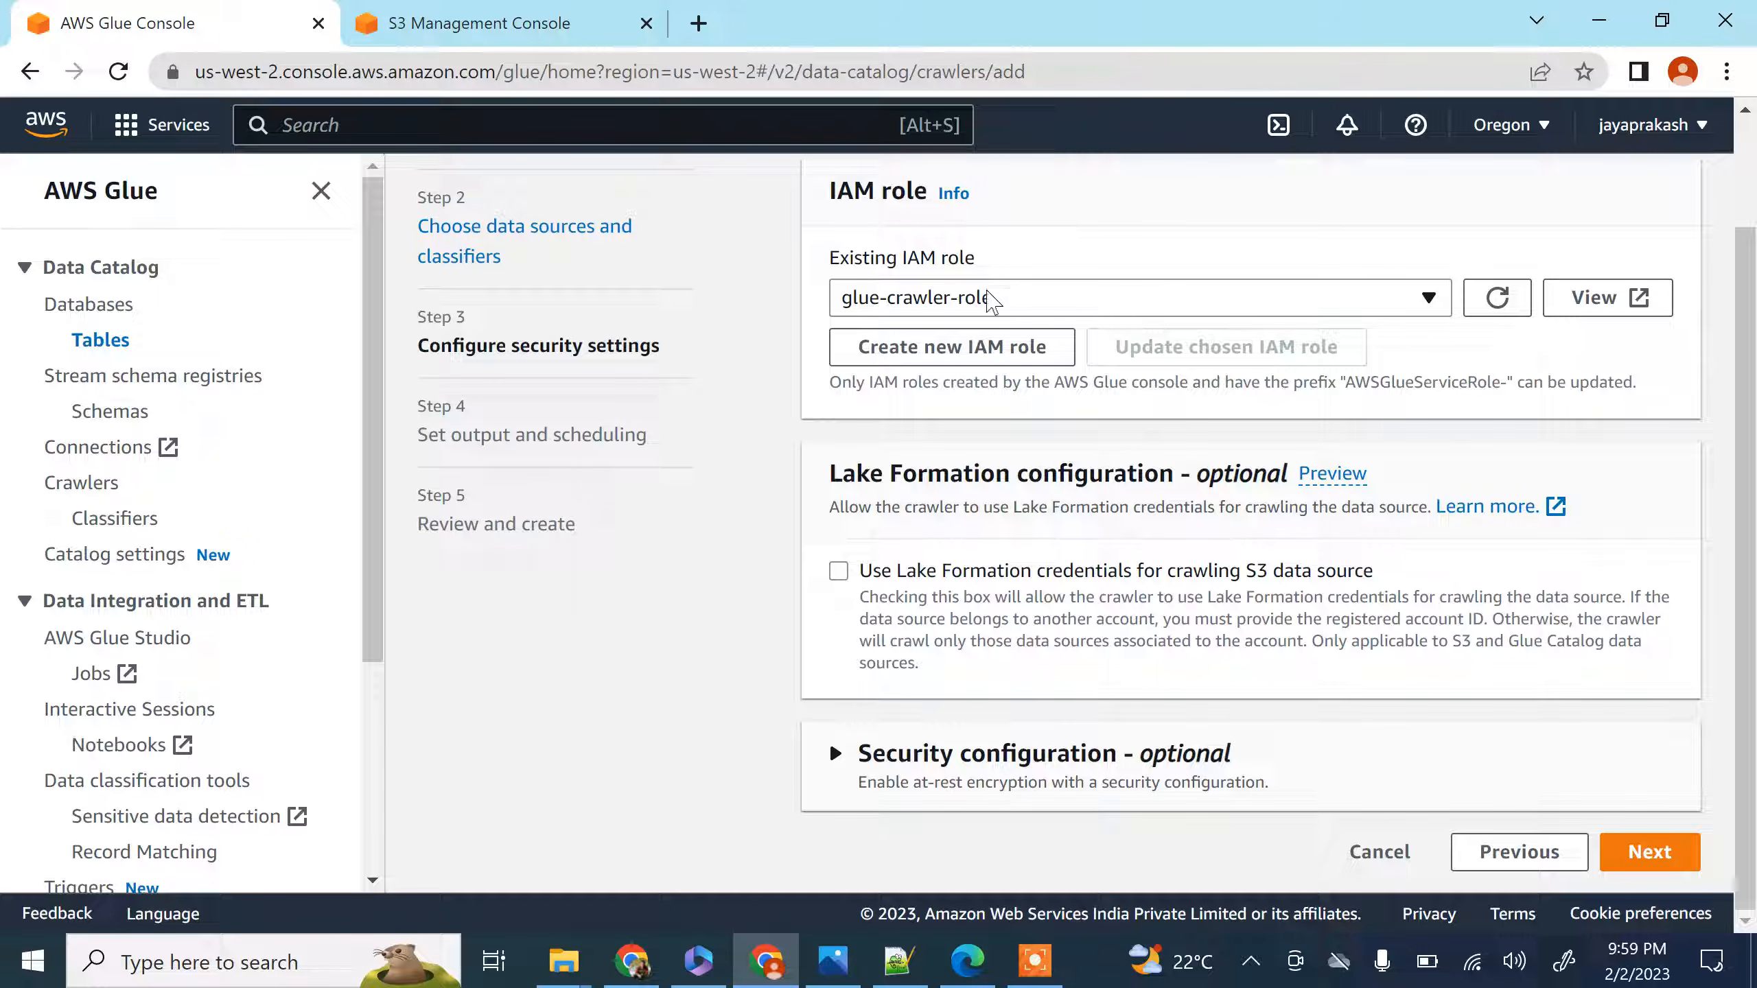
{"action": "left_click", "coordinate": [478, 23]}
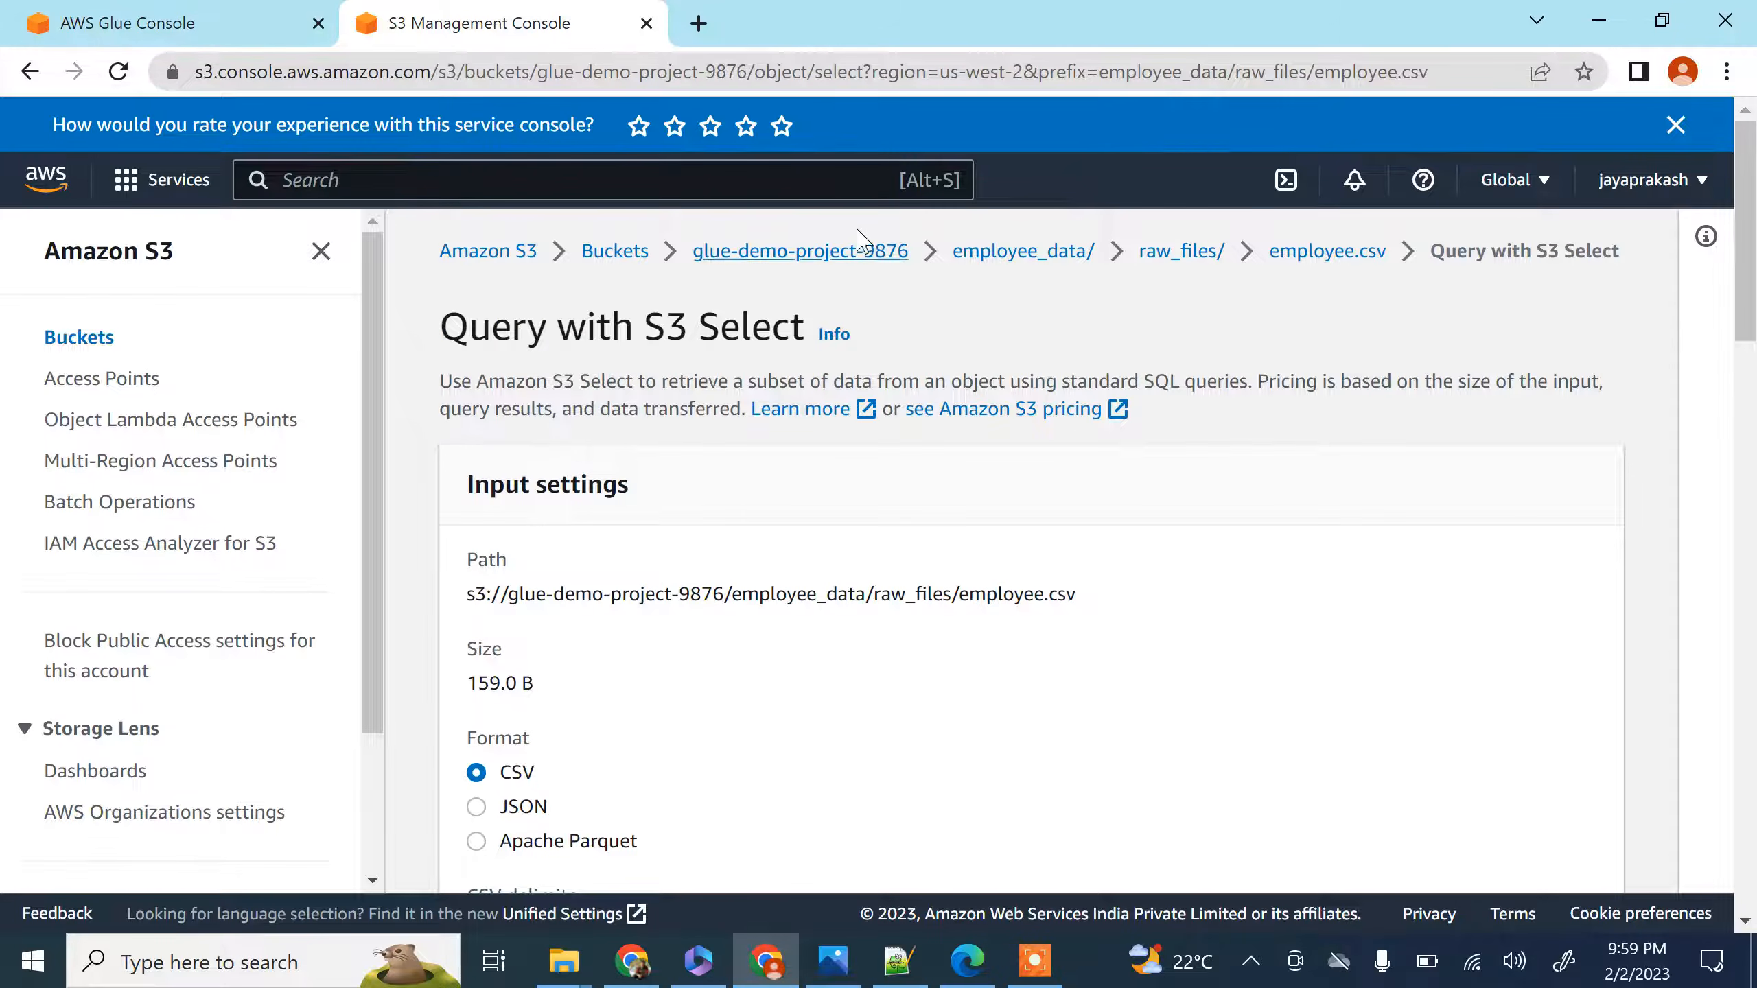
{"action": "left_click", "coordinate": [221, 16]}
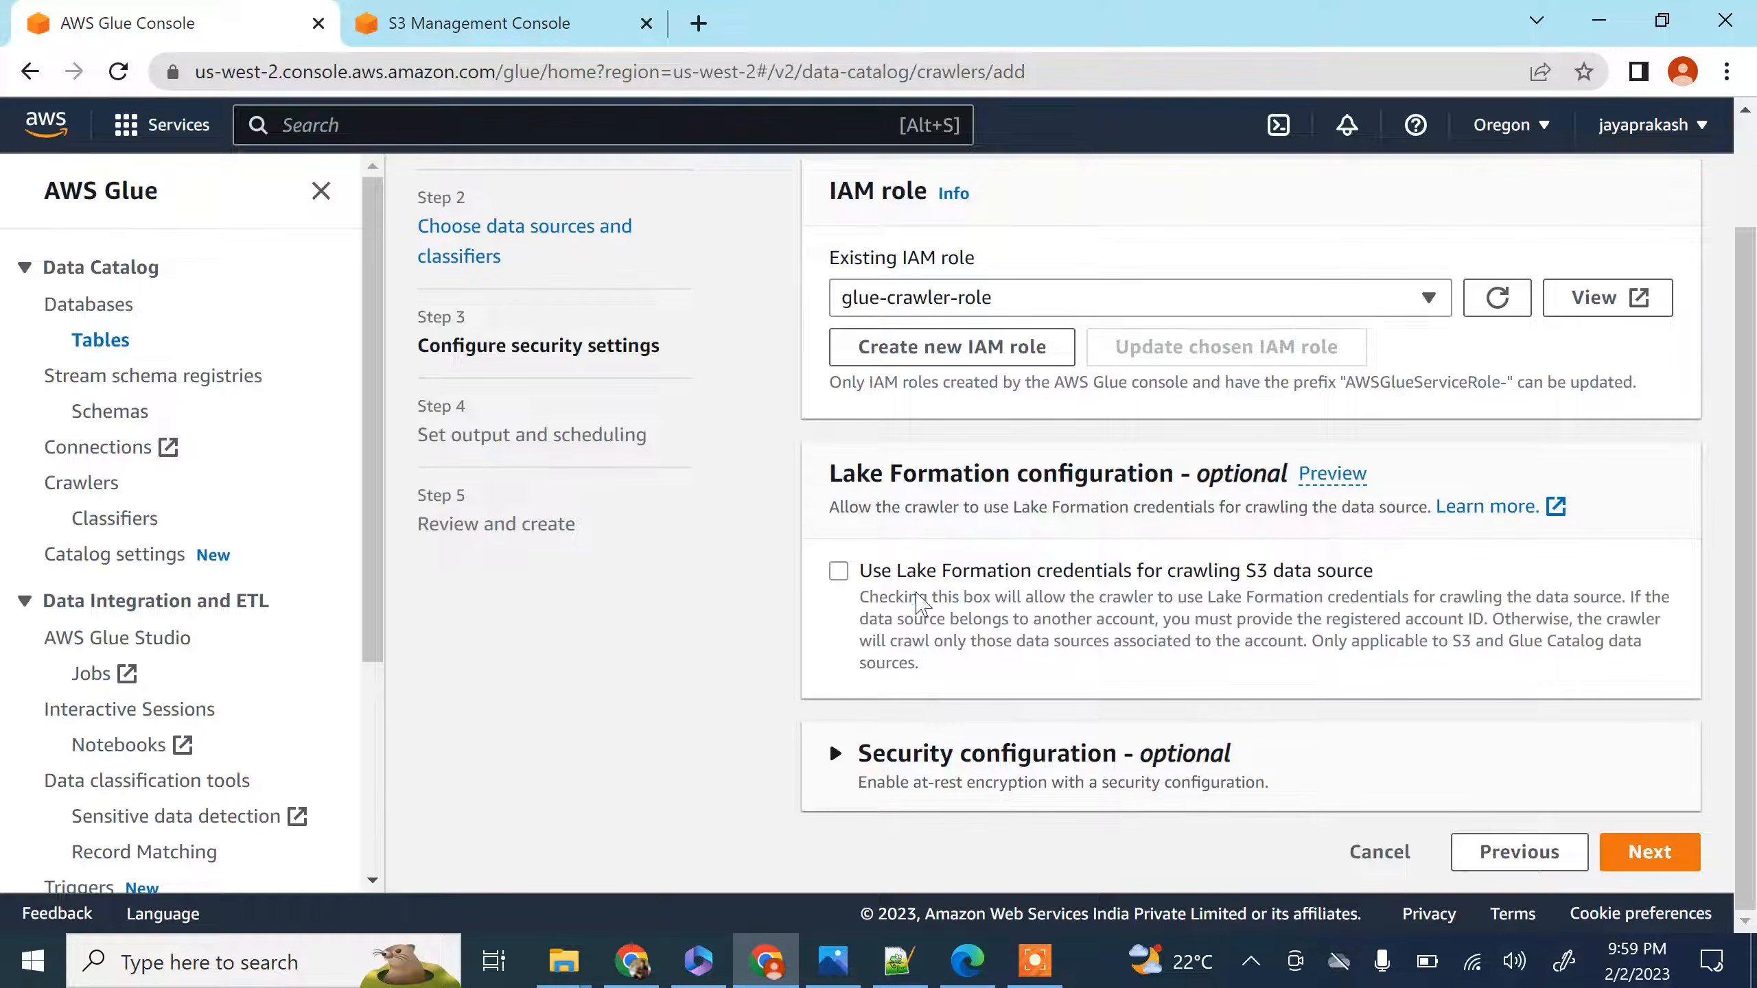
{"action": "left_click", "coordinate": [1653, 851]}
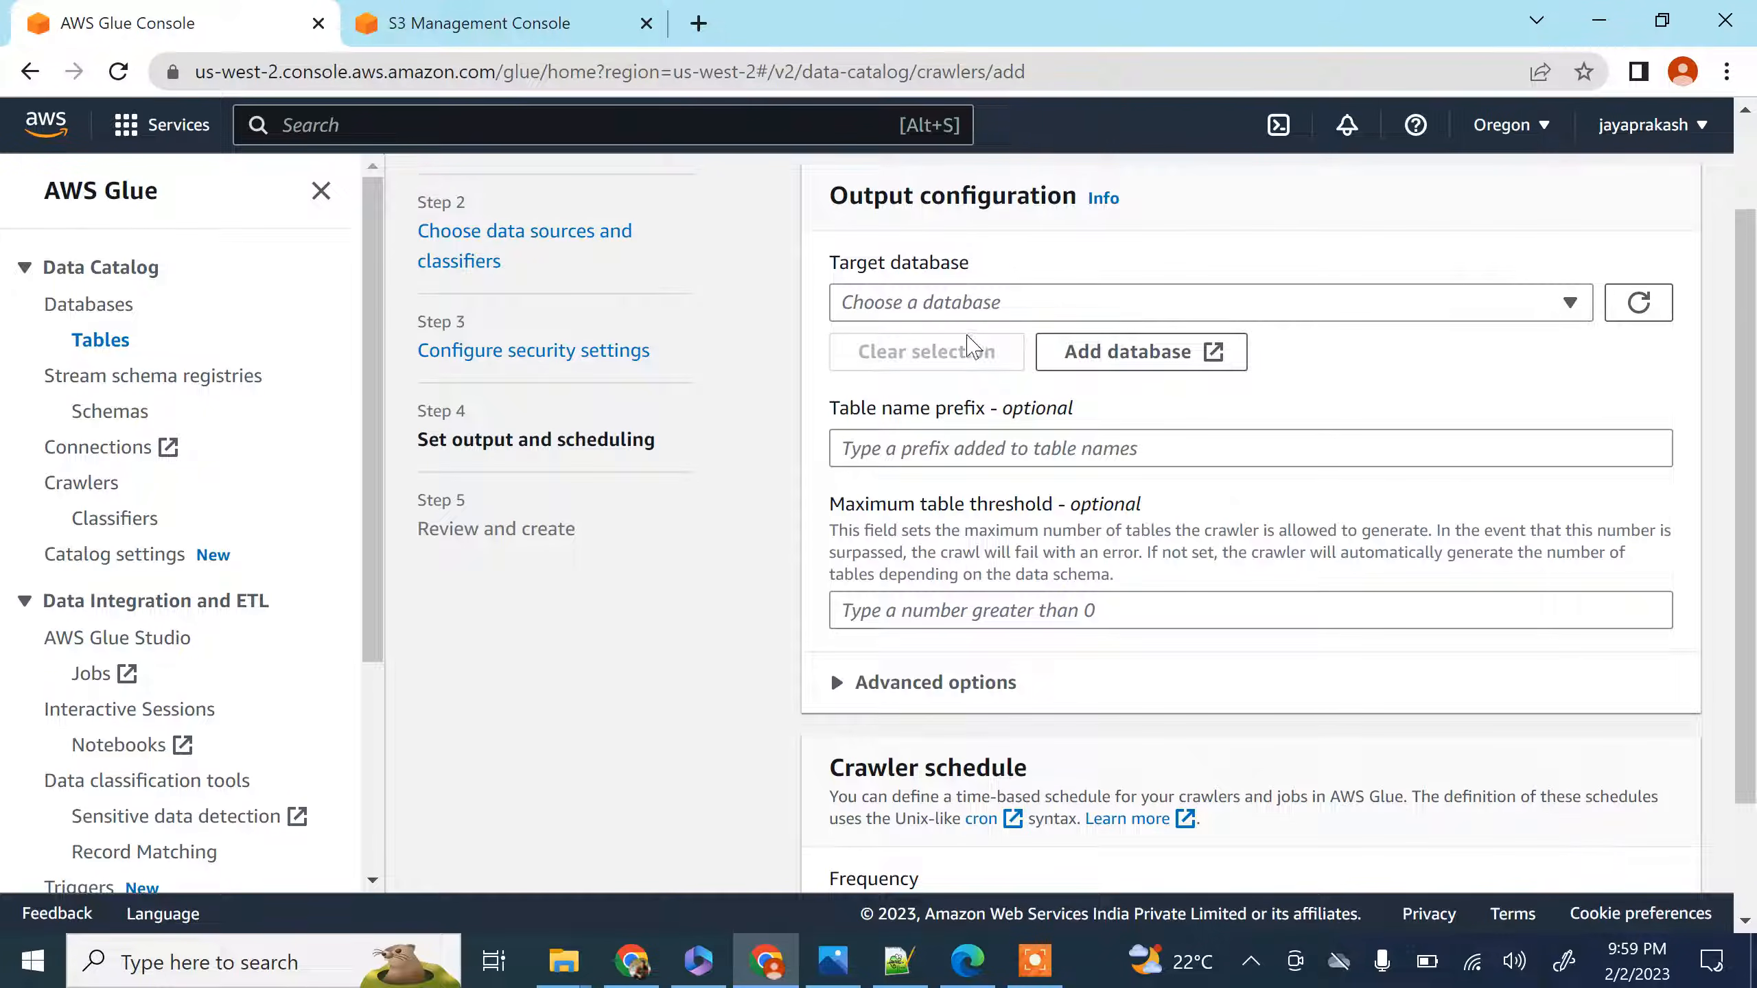
Set employee_db as the target database, leave the table prefix empty and the frequency On demand, and continue to the review
{"action": "left_click", "coordinate": [957, 318]}
{"action": "left_click", "coordinate": [919, 385]}
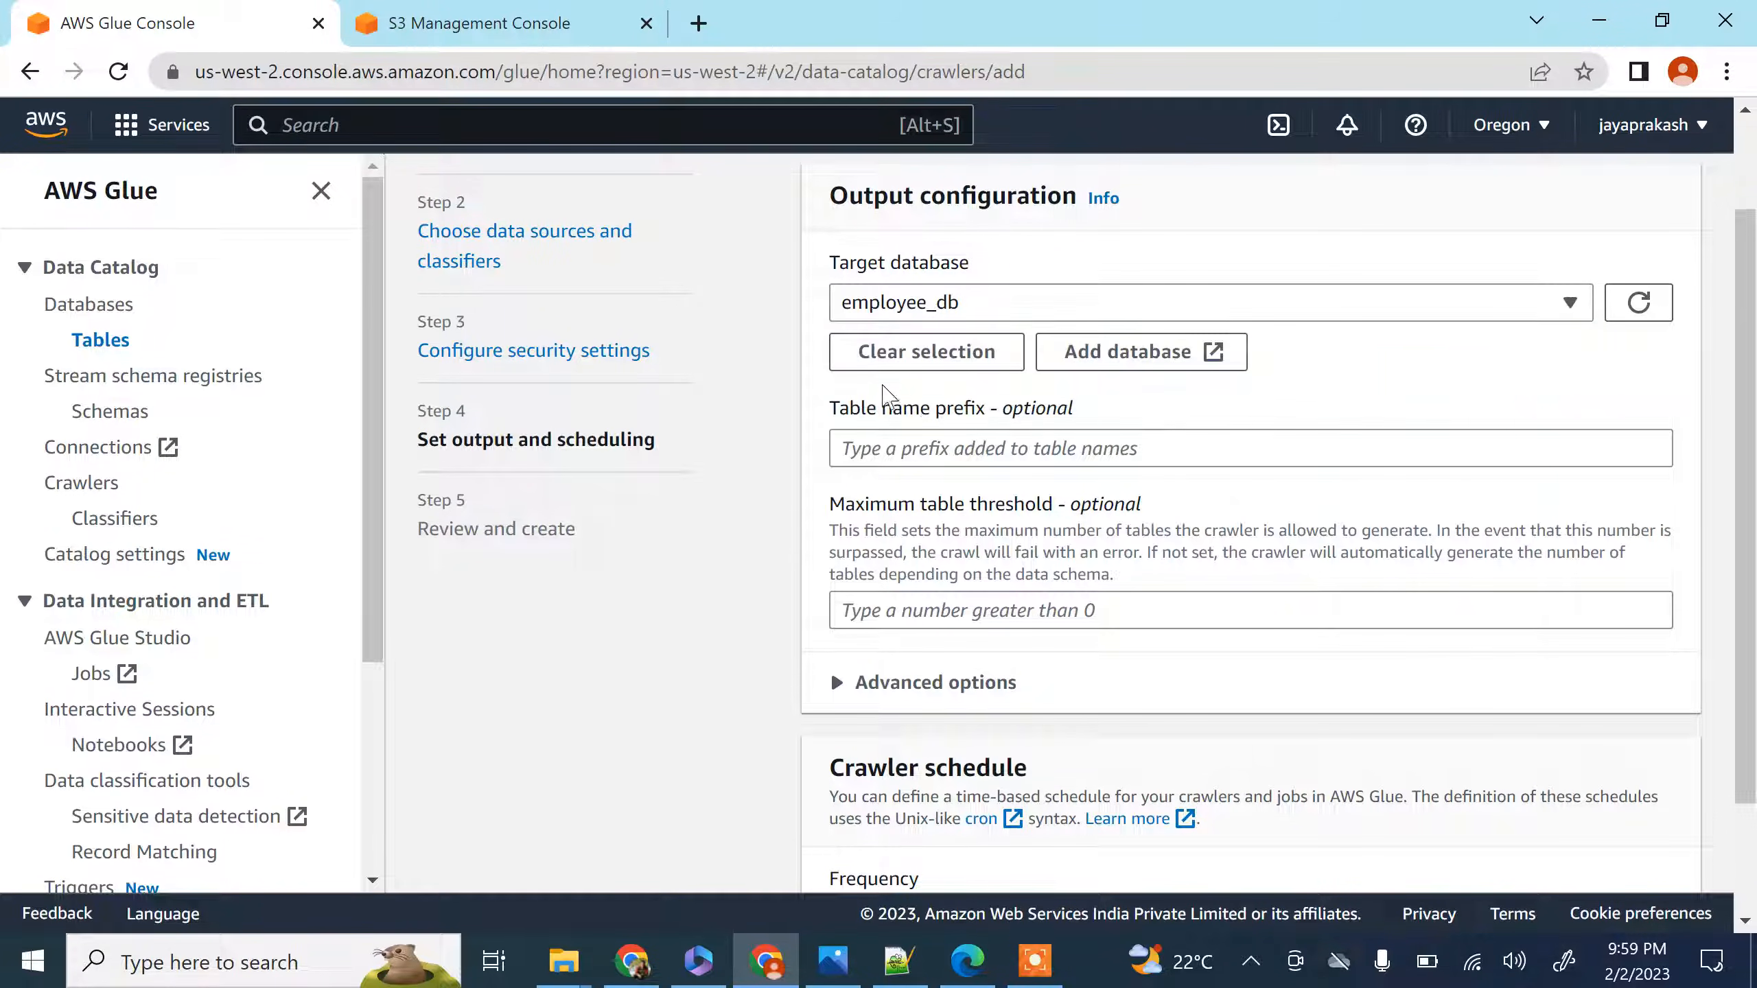
{"action": "left_click", "coordinate": [900, 446]}
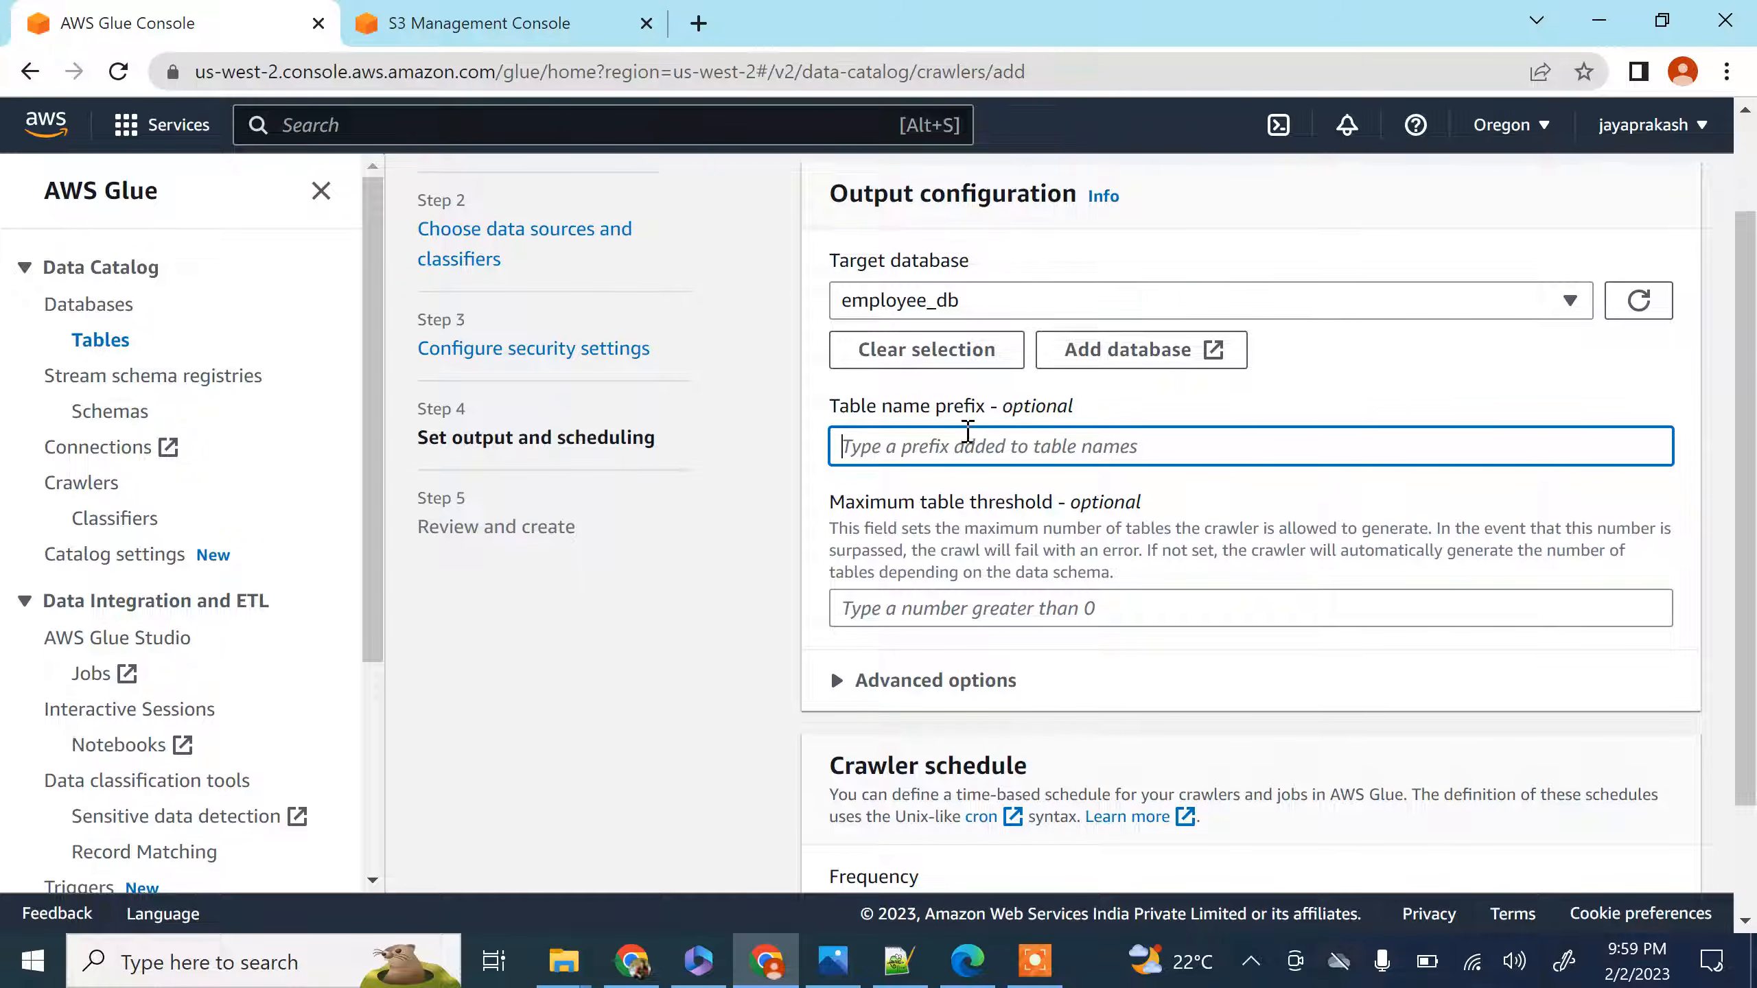
{"action": "scroll", "coordinate": [921, 305], "scroll_direction": "down", "scroll_amount": 2}
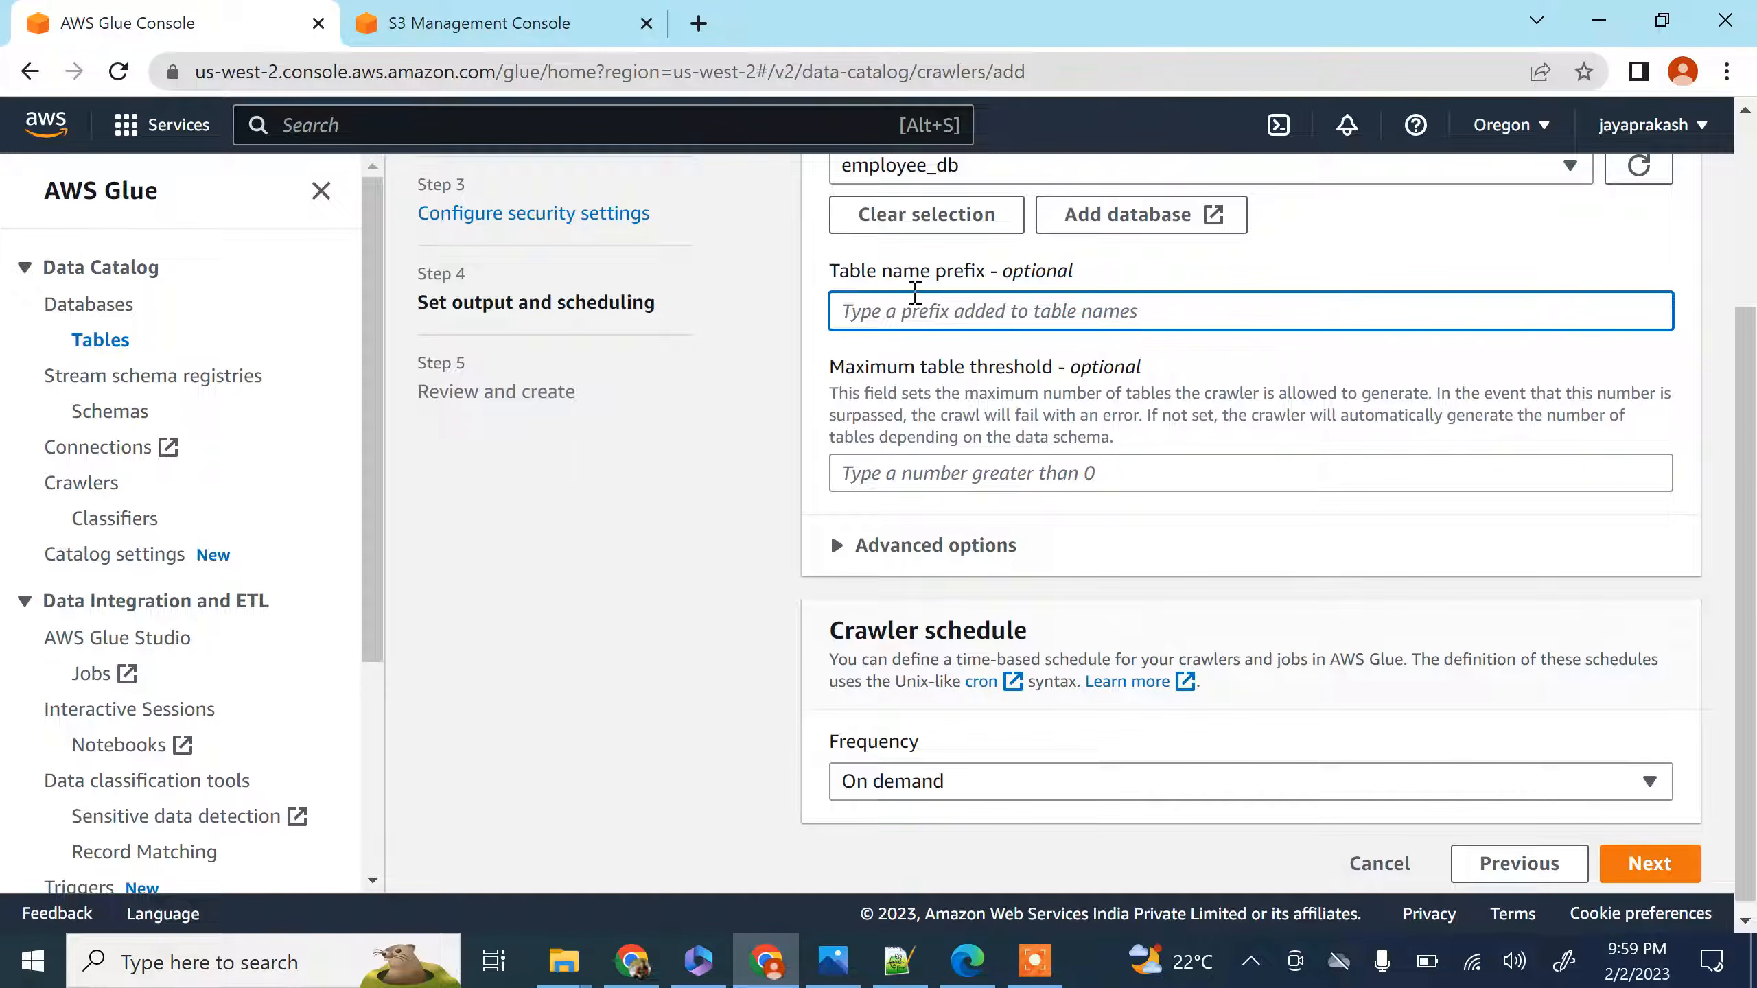
{"action": "scroll", "coordinate": [1003, 463], "scroll_direction": "down", "scroll_amount": 1}
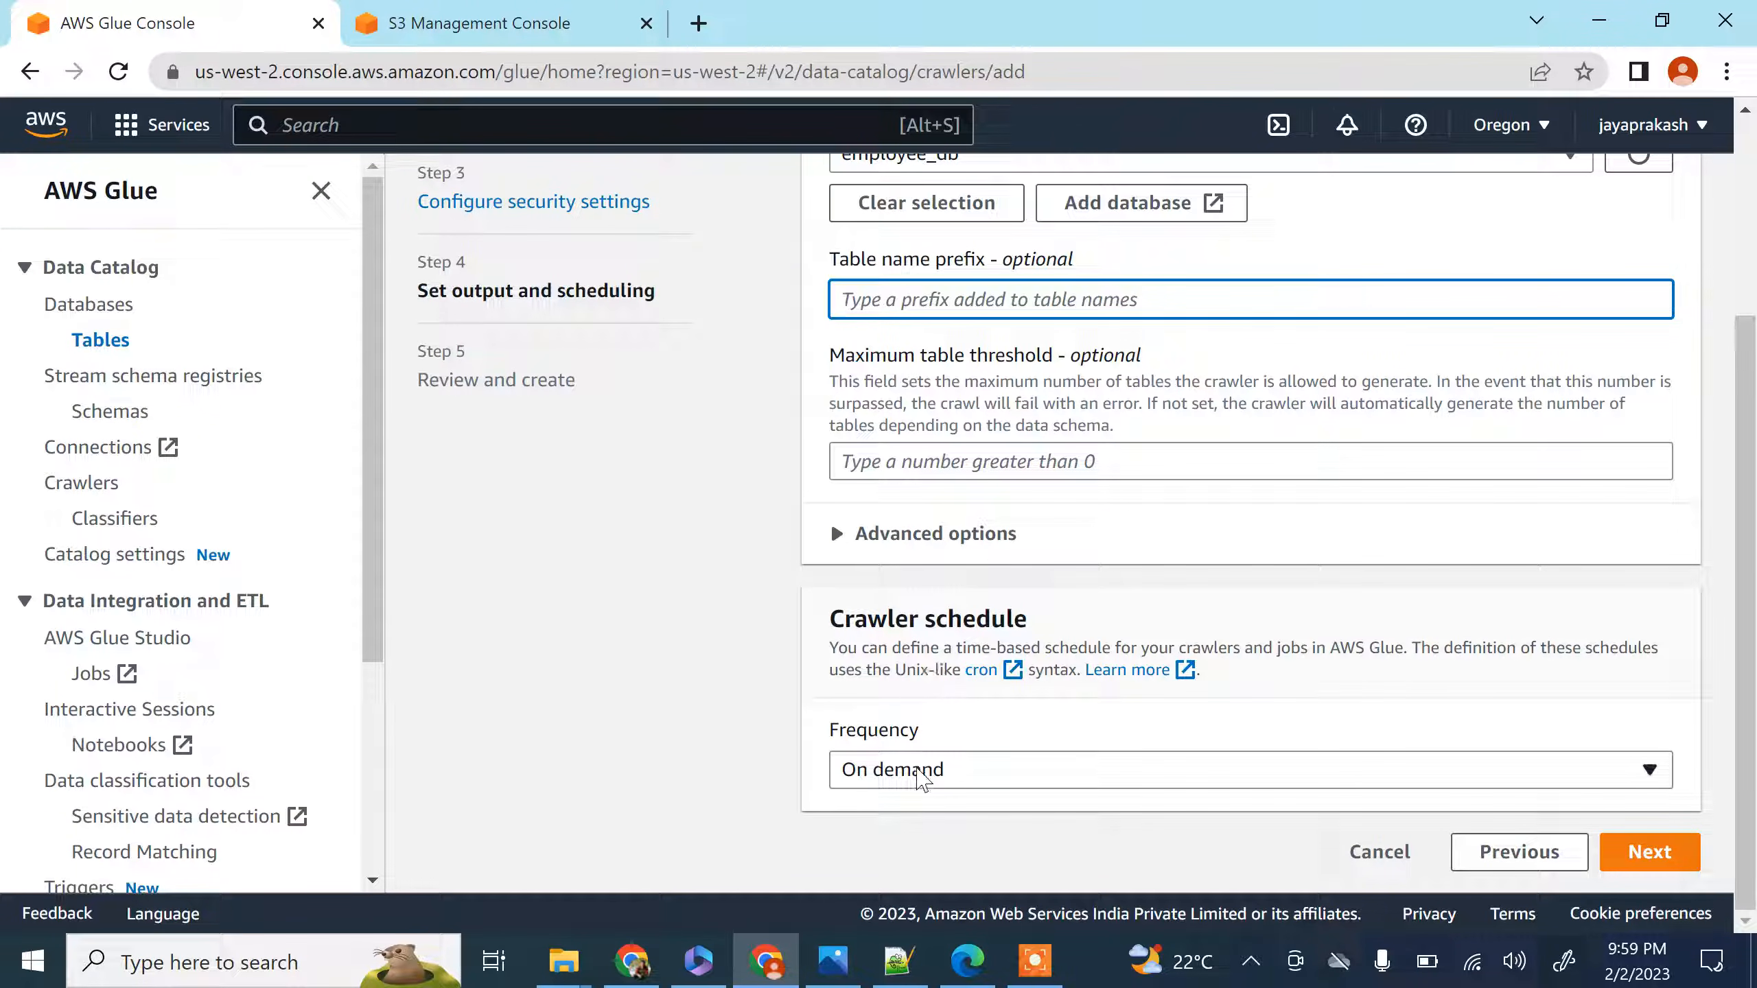
{"action": "left_click", "coordinate": [919, 775]}
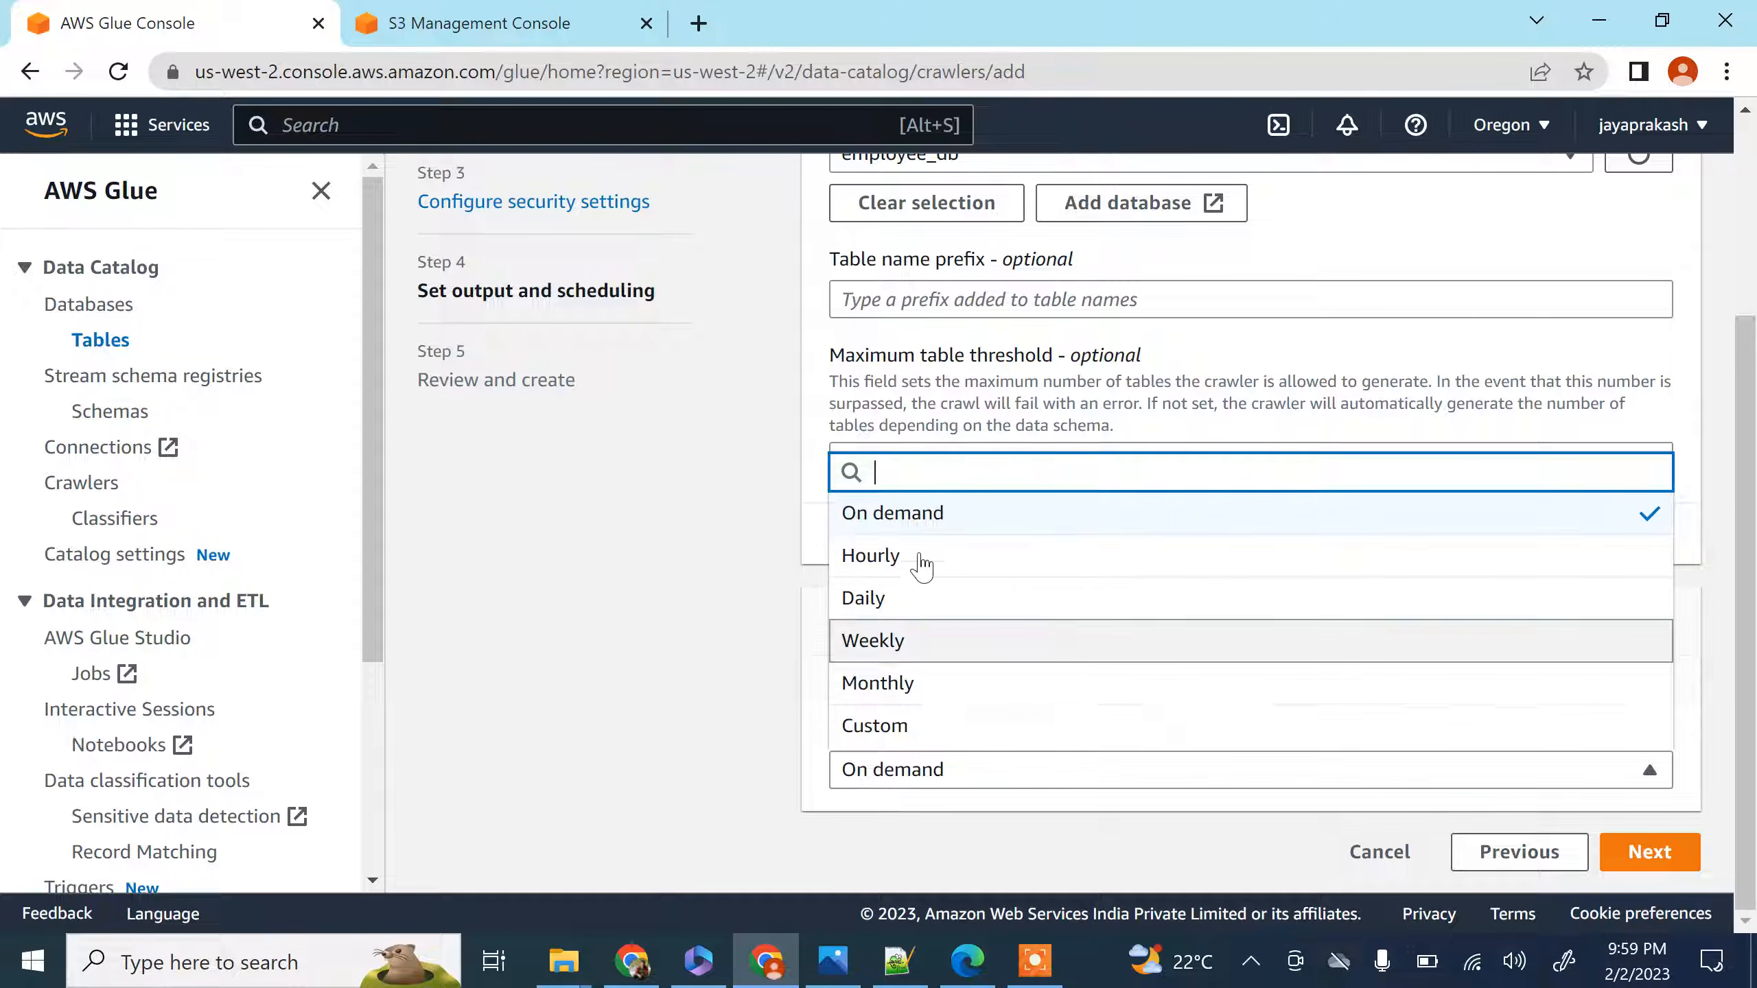
{"action": "left_click", "coordinate": [662, 698]}
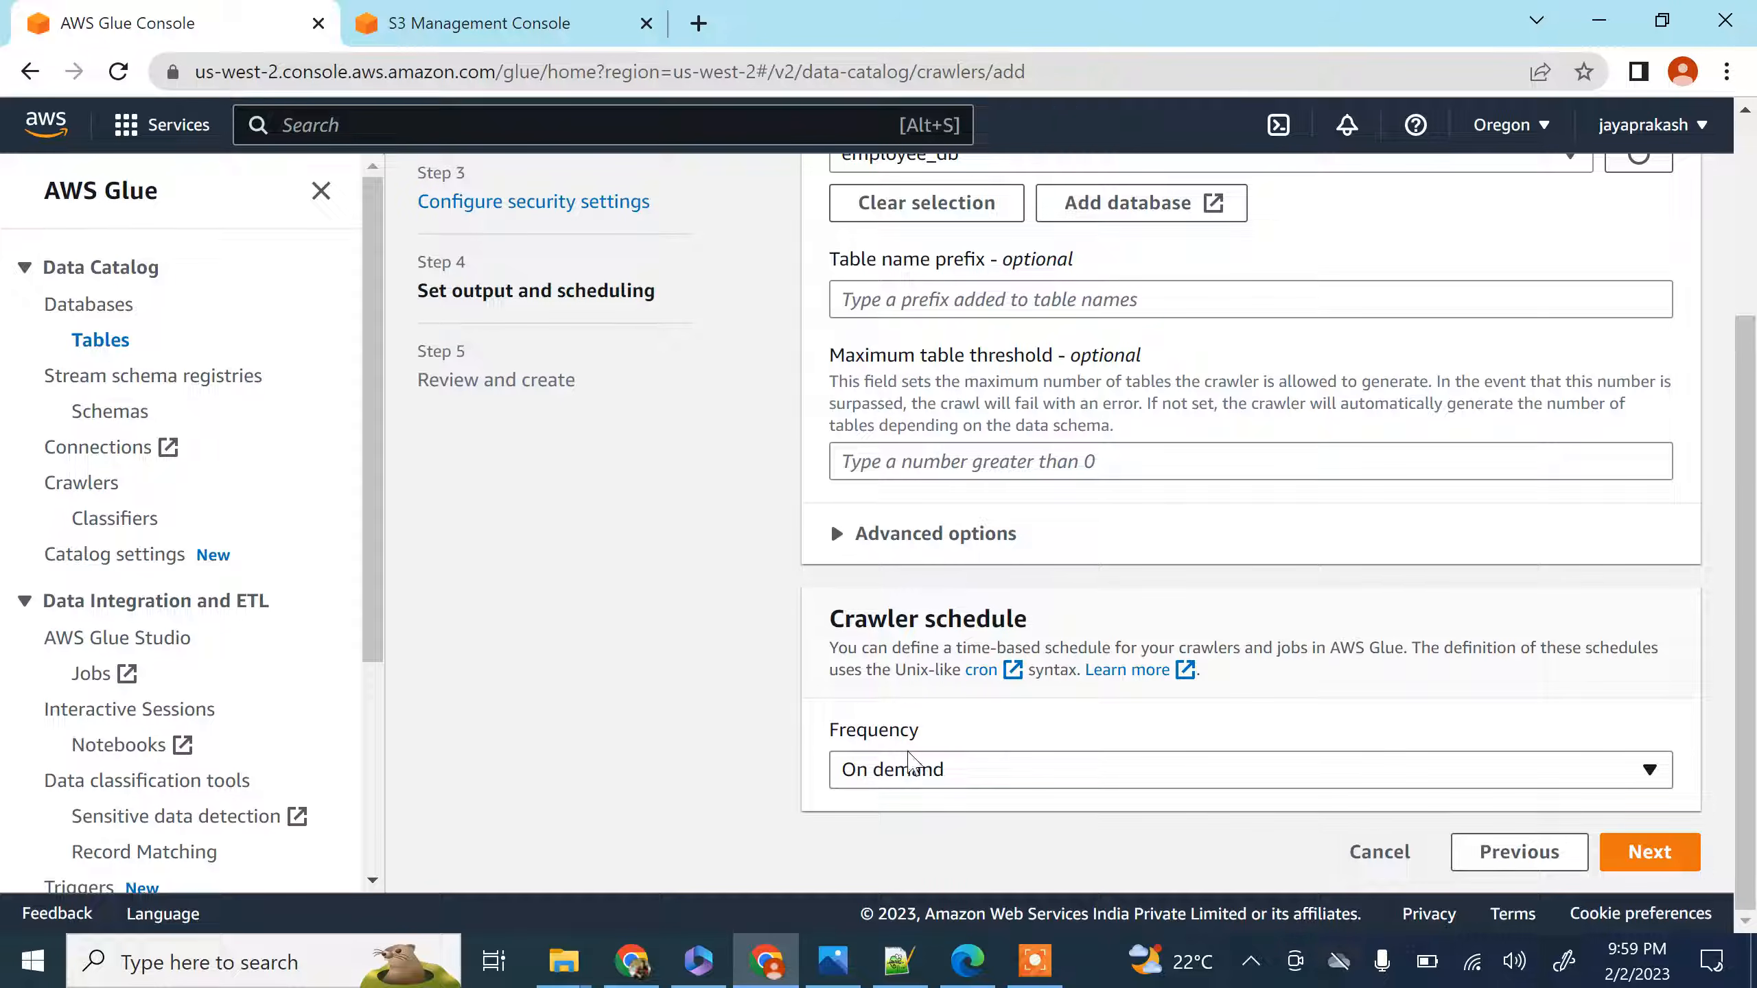
{"action": "left_click", "coordinate": [1650, 852]}
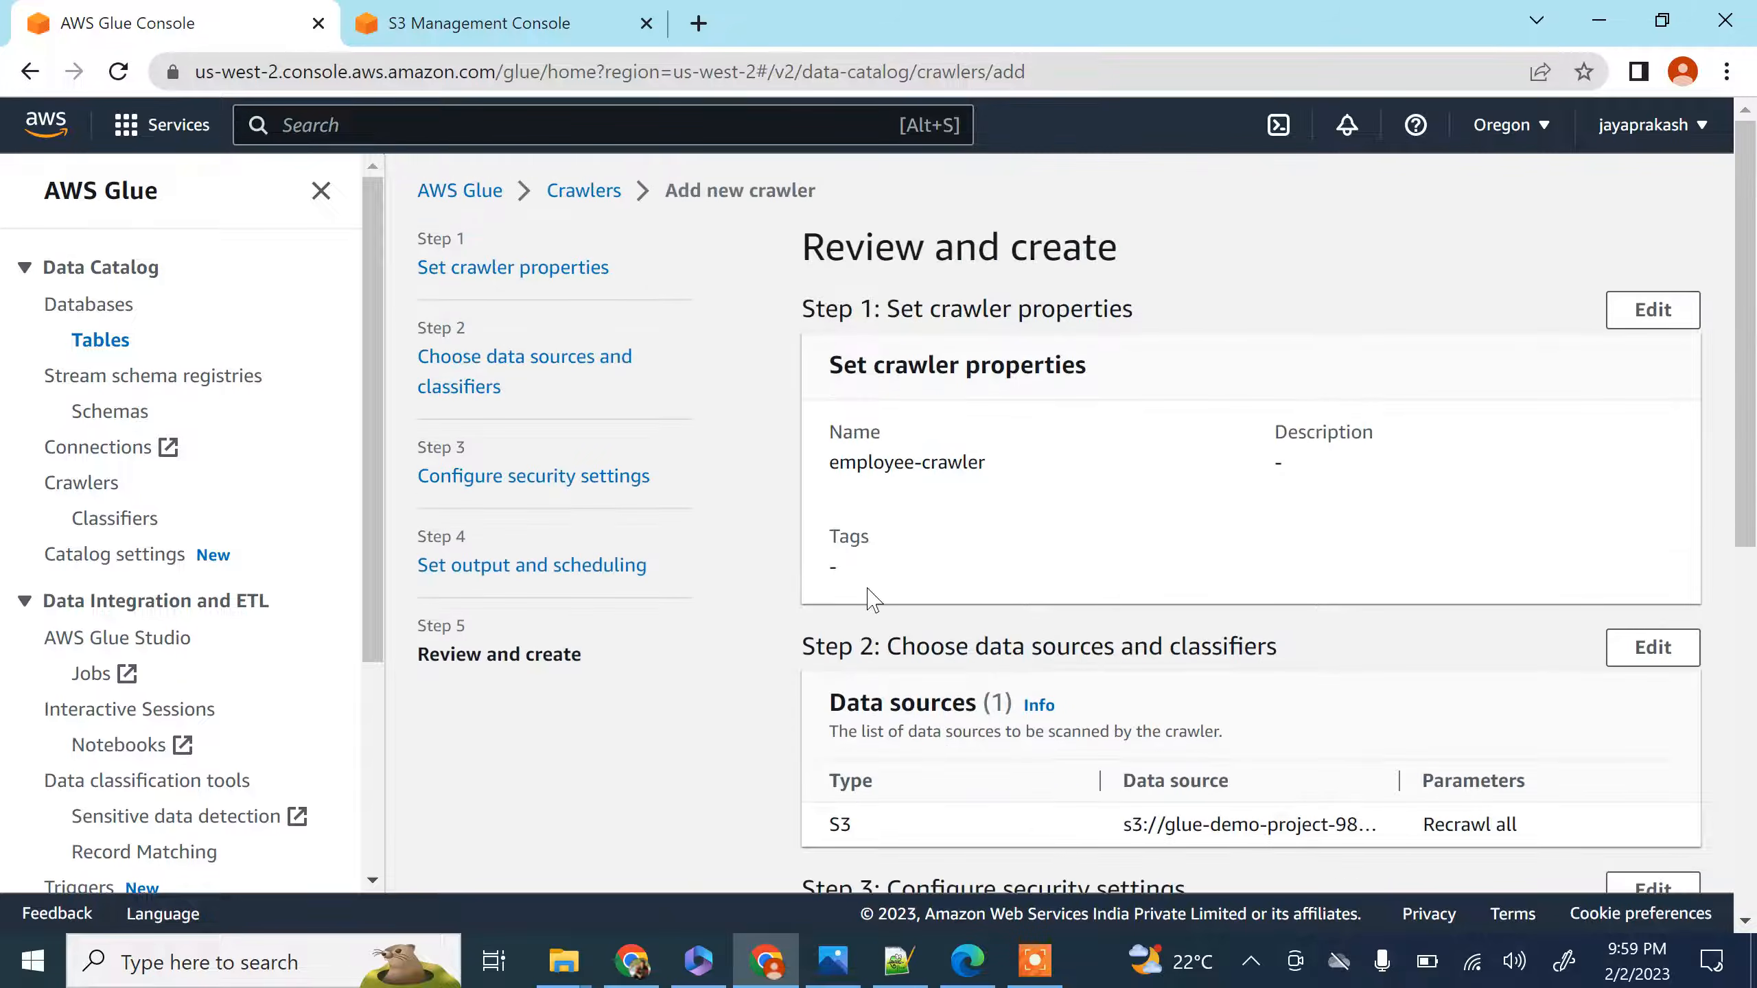
Review the crawler's settings and create the crawler
{"action": "scroll", "coordinate": [1038, 568], "scroll_direction": "down", "scroll_amount": 5}
{"action": "scroll", "coordinate": [1107, 547], "scroll_direction": "up", "scroll_amount": 4}
{"action": "scroll", "coordinate": [1135, 553], "scroll_direction": "down", "scroll_amount": 6}
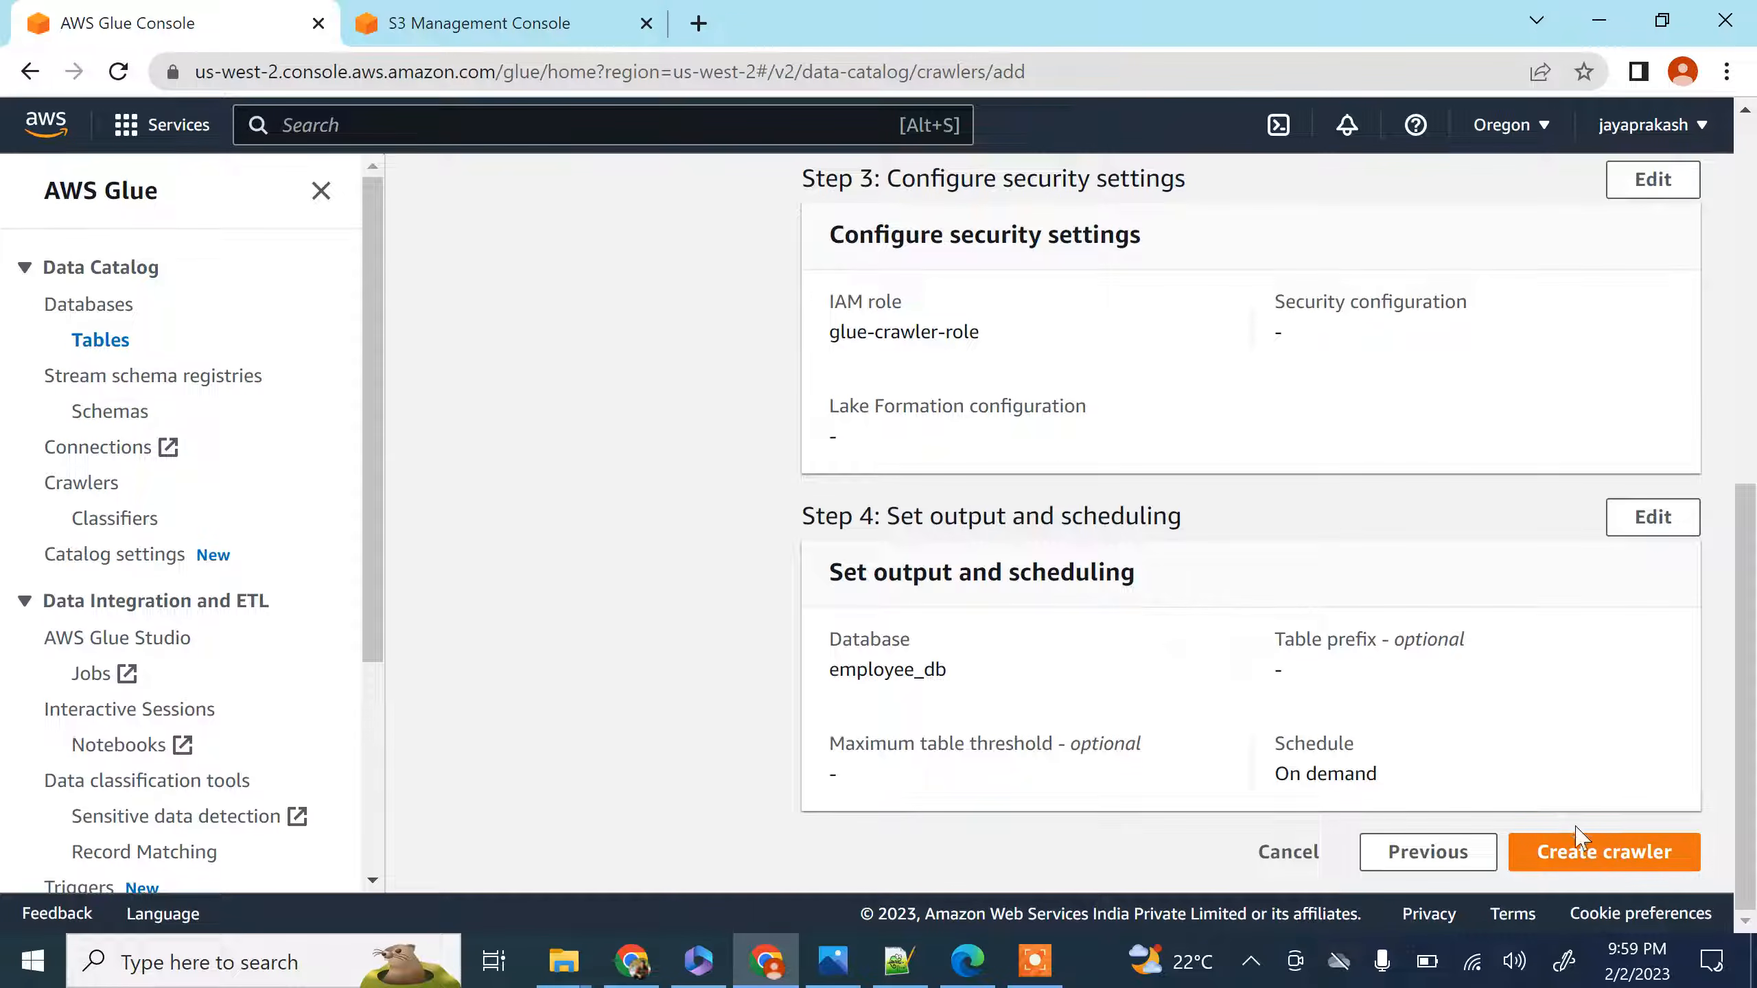
{"action": "left_click", "coordinate": [1585, 857]}
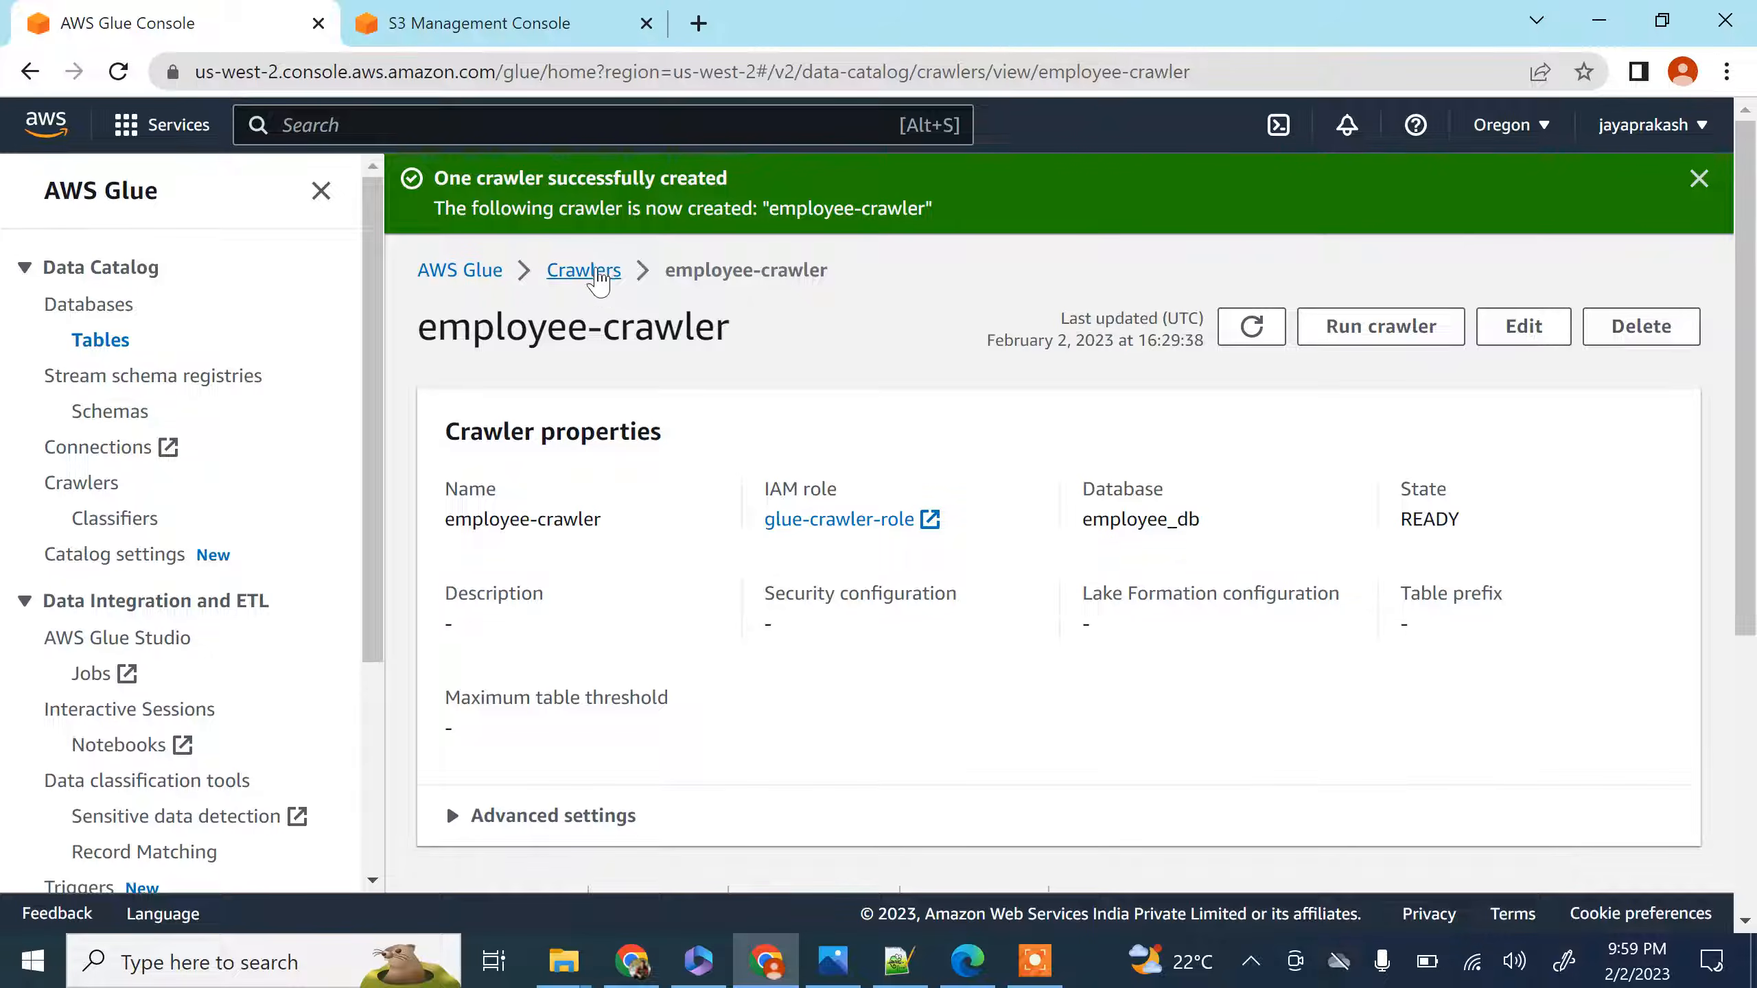
Go to the crawlers list, select employee-crawler and run it
{"action": "left_click", "coordinate": [584, 271]}
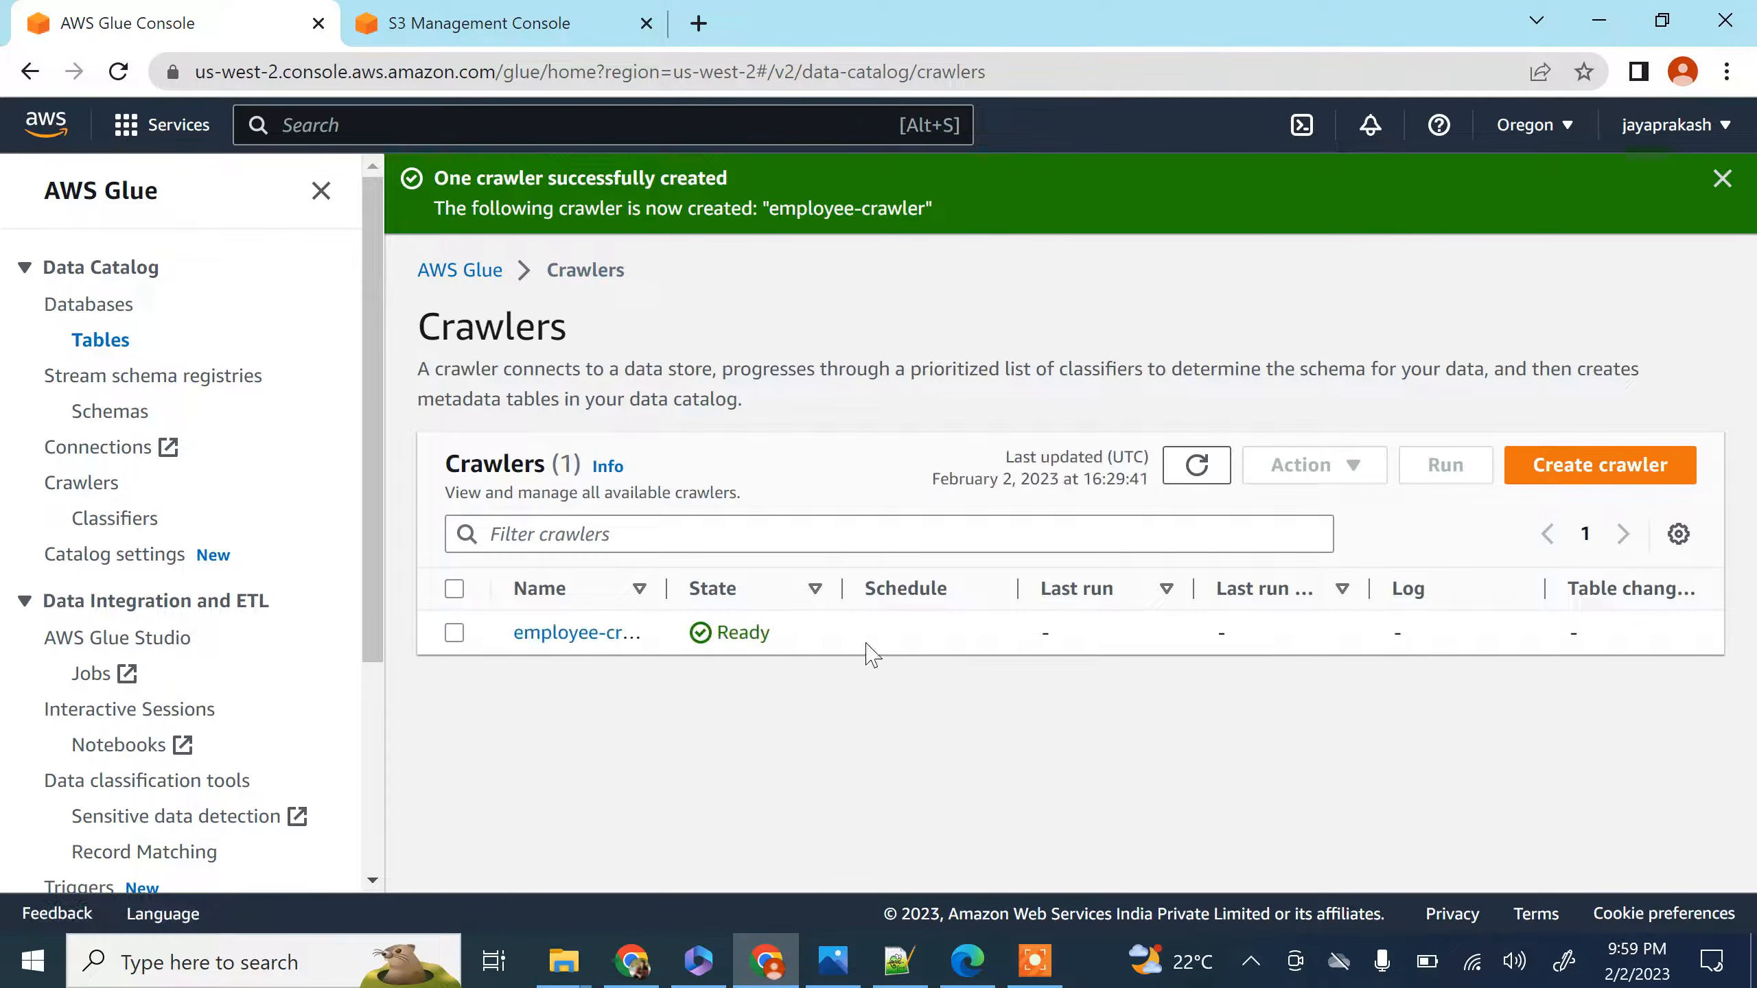
{"action": "left_click", "coordinate": [454, 633]}
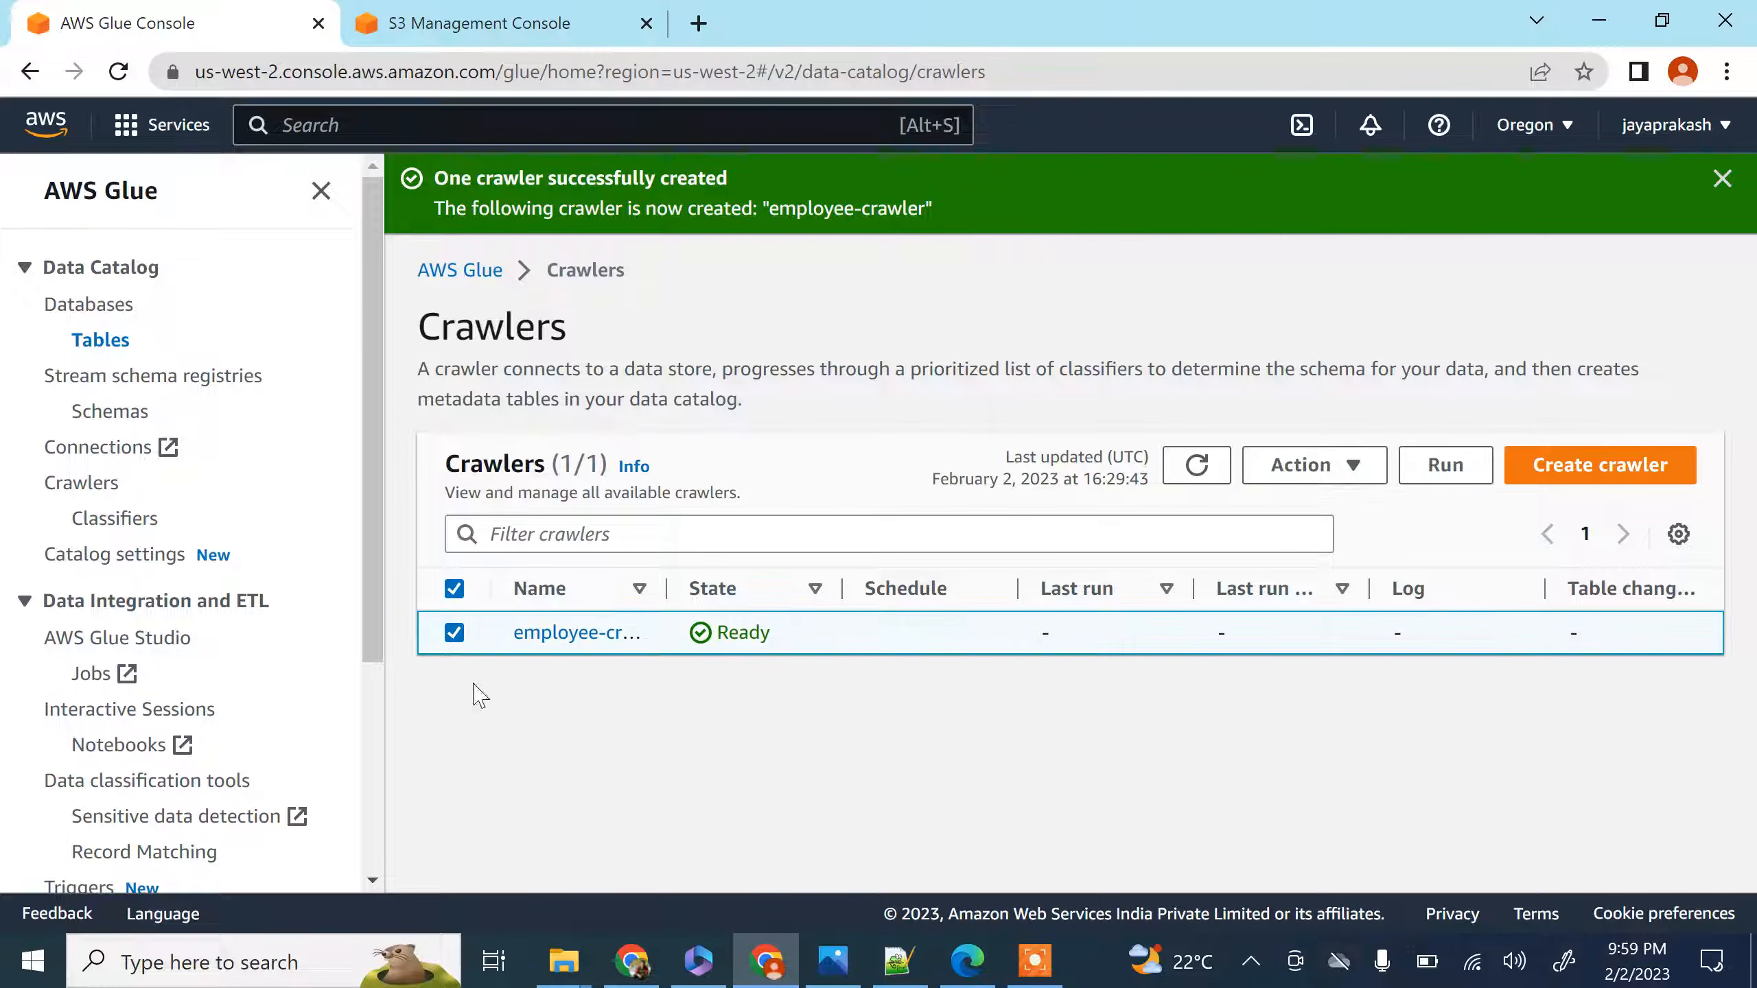
{"action": "left_click", "coordinate": [1456, 471]}
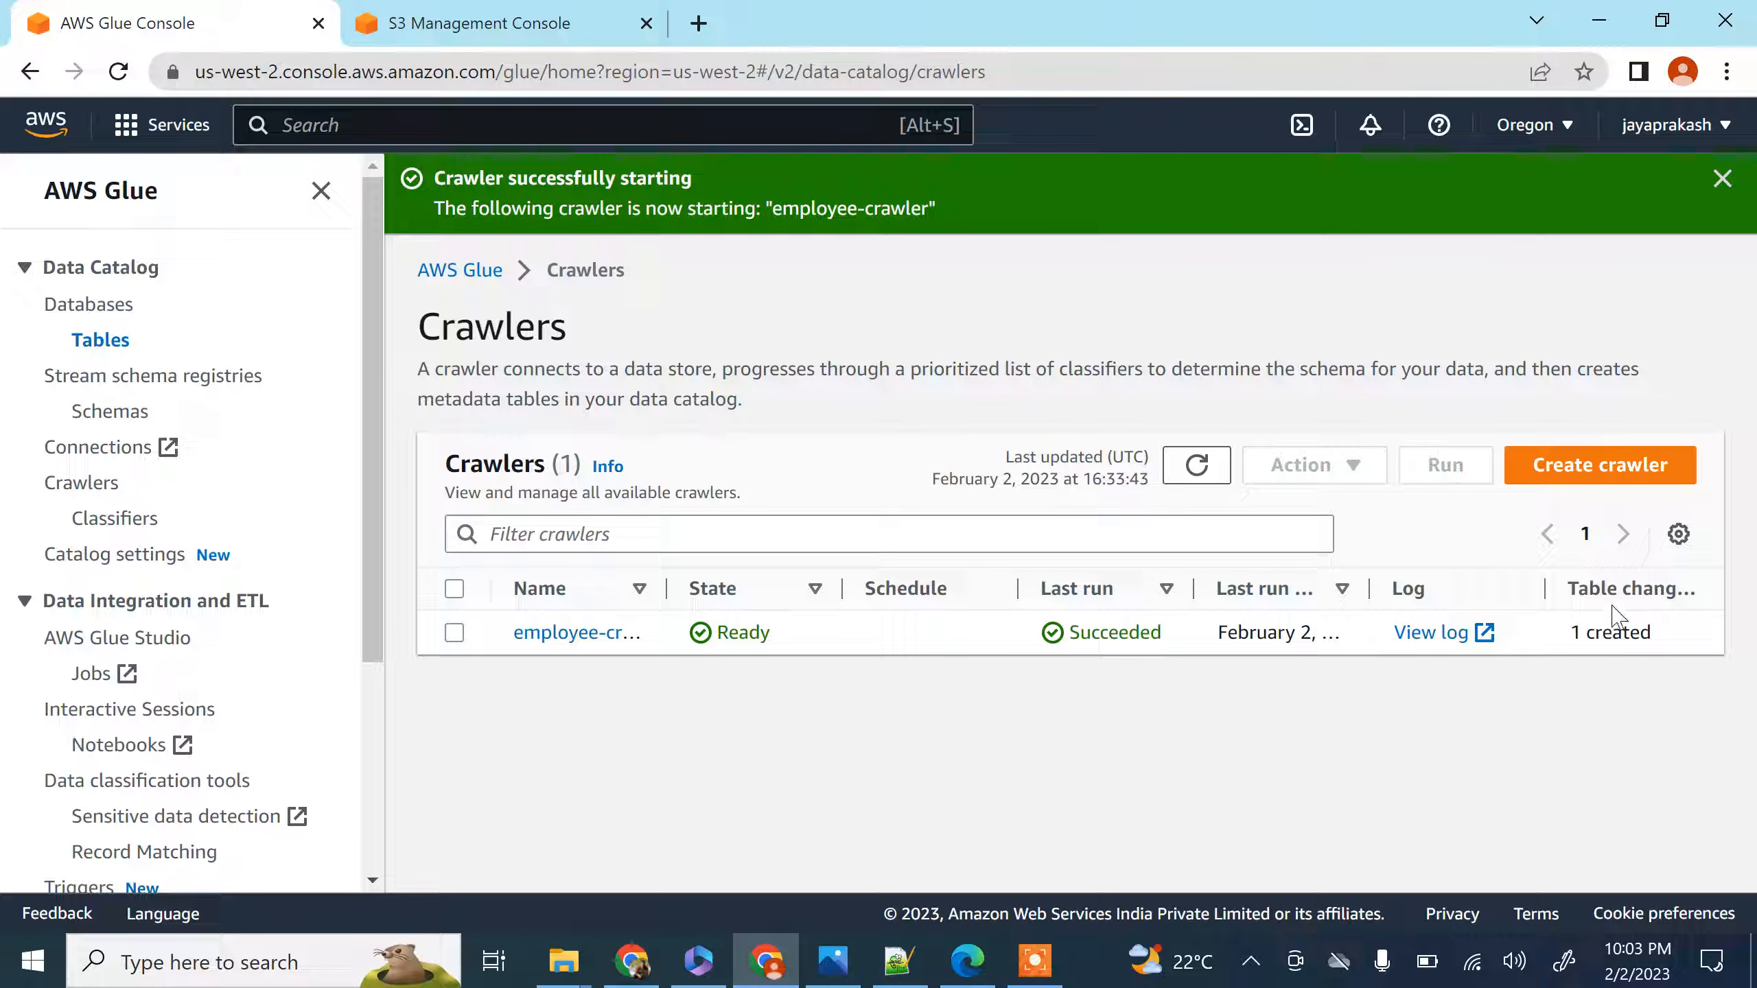
Go to the Data Catalog tables, refresh the list and open the raw_files table
{"action": "left_click", "coordinate": [97, 343]}
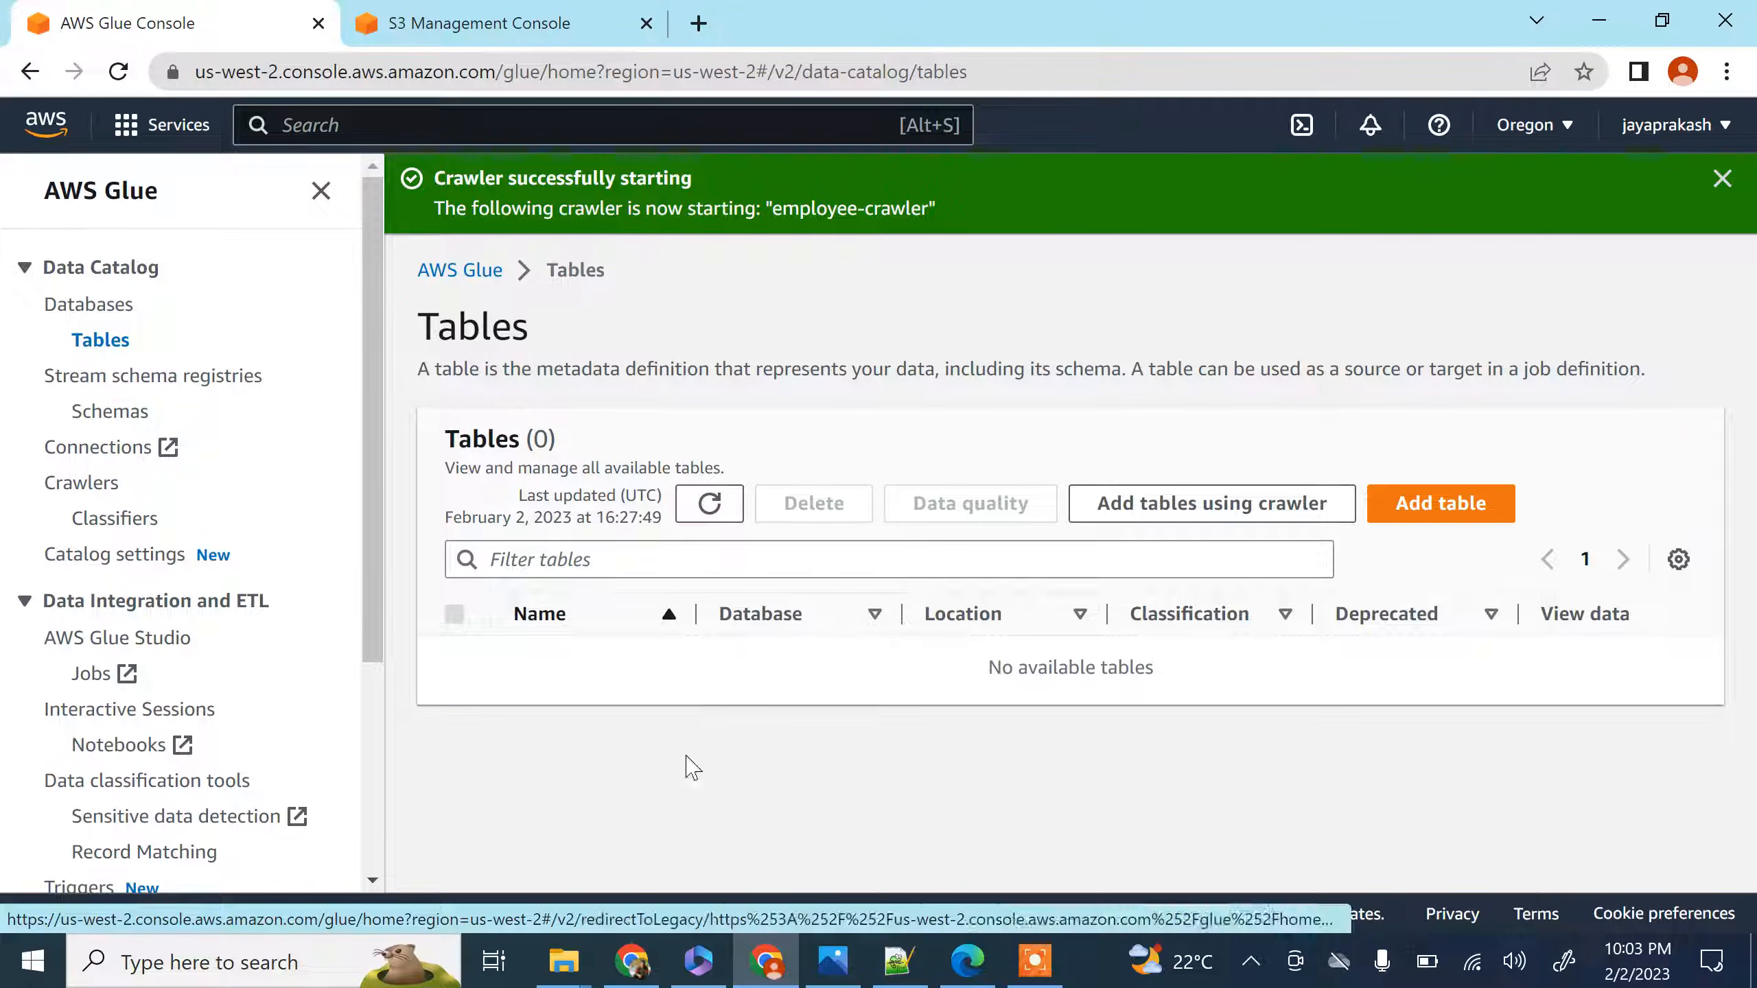
{"action": "left_click", "coordinate": [707, 508]}
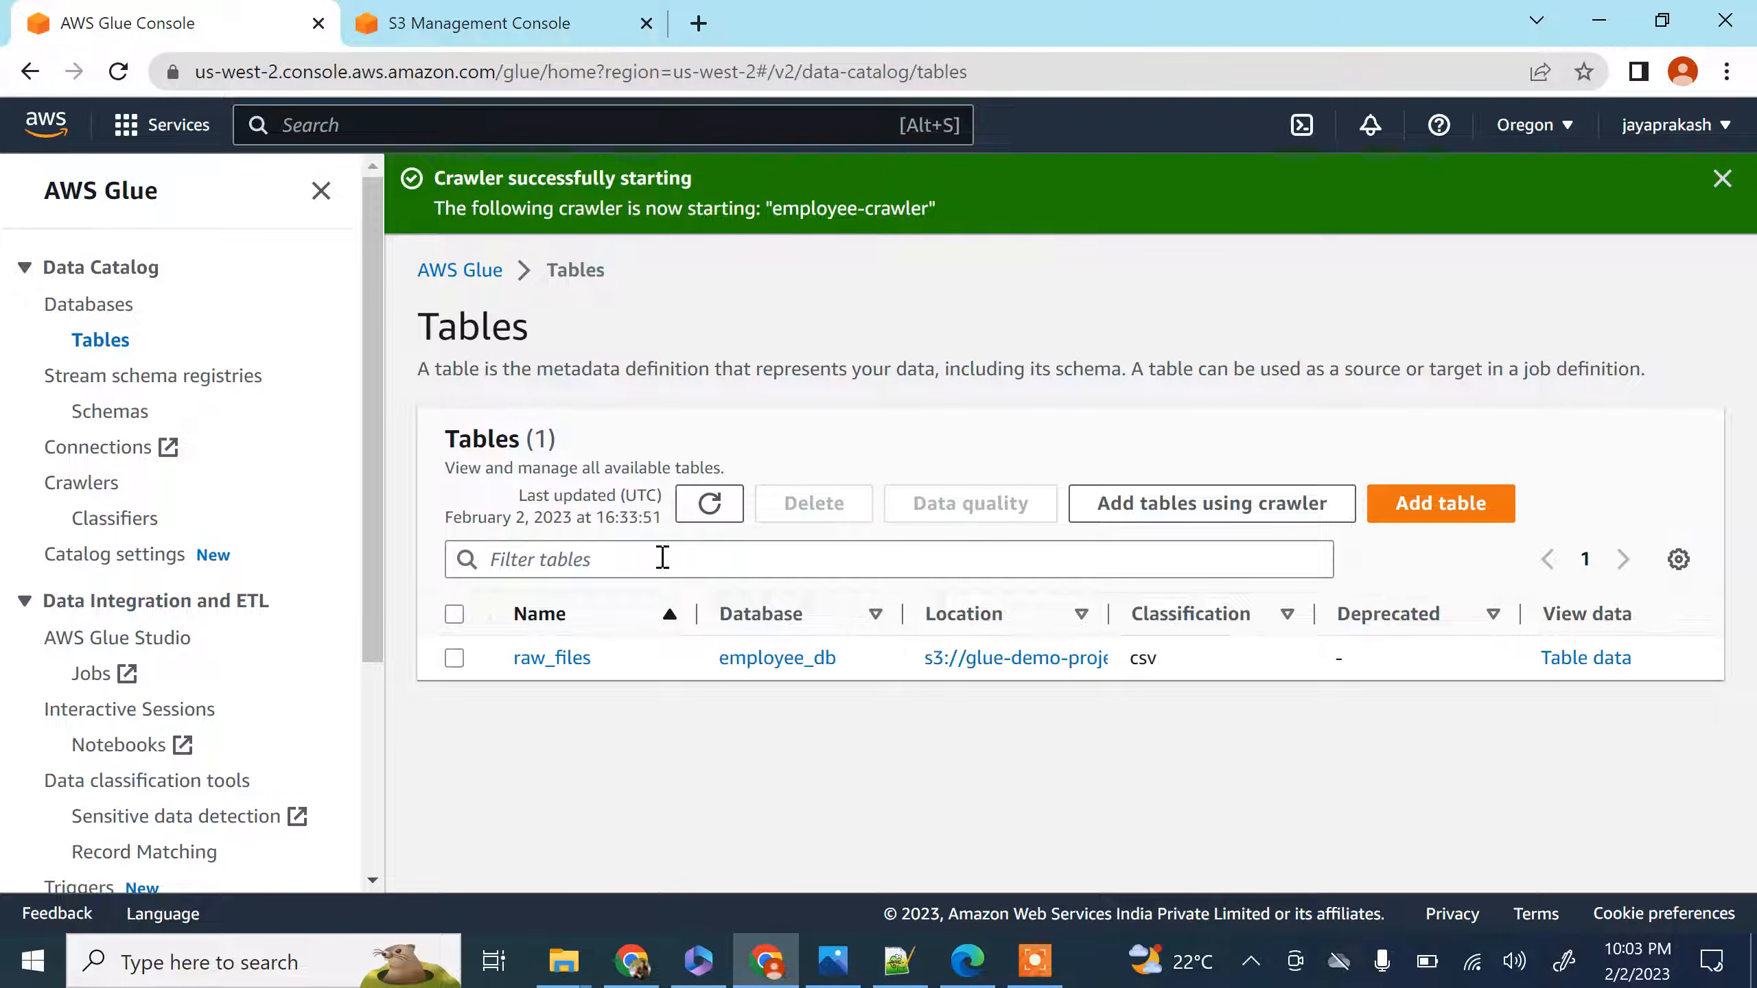
{"action": "left_click", "coordinate": [551, 658]}
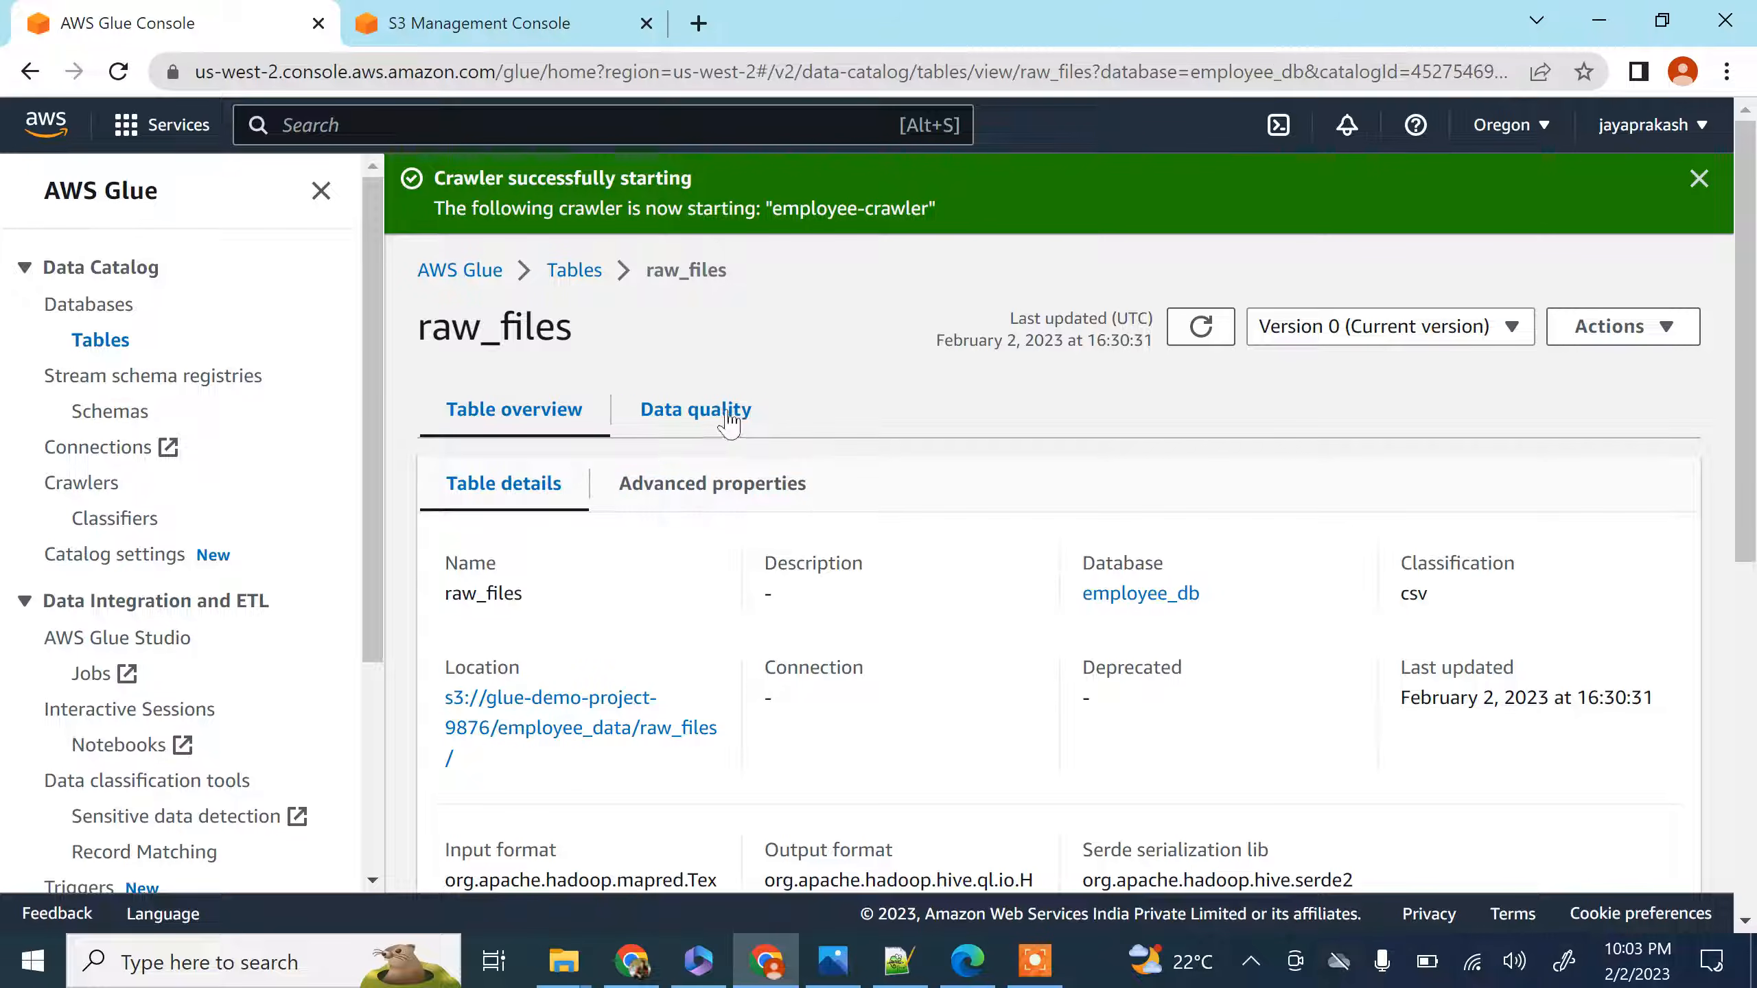
Examine the raw_files table's schema, checking the data type of each column, and look over the table details
{"action": "scroll", "coordinate": [733, 449], "scroll_direction": "down", "scroll_amount": 8}
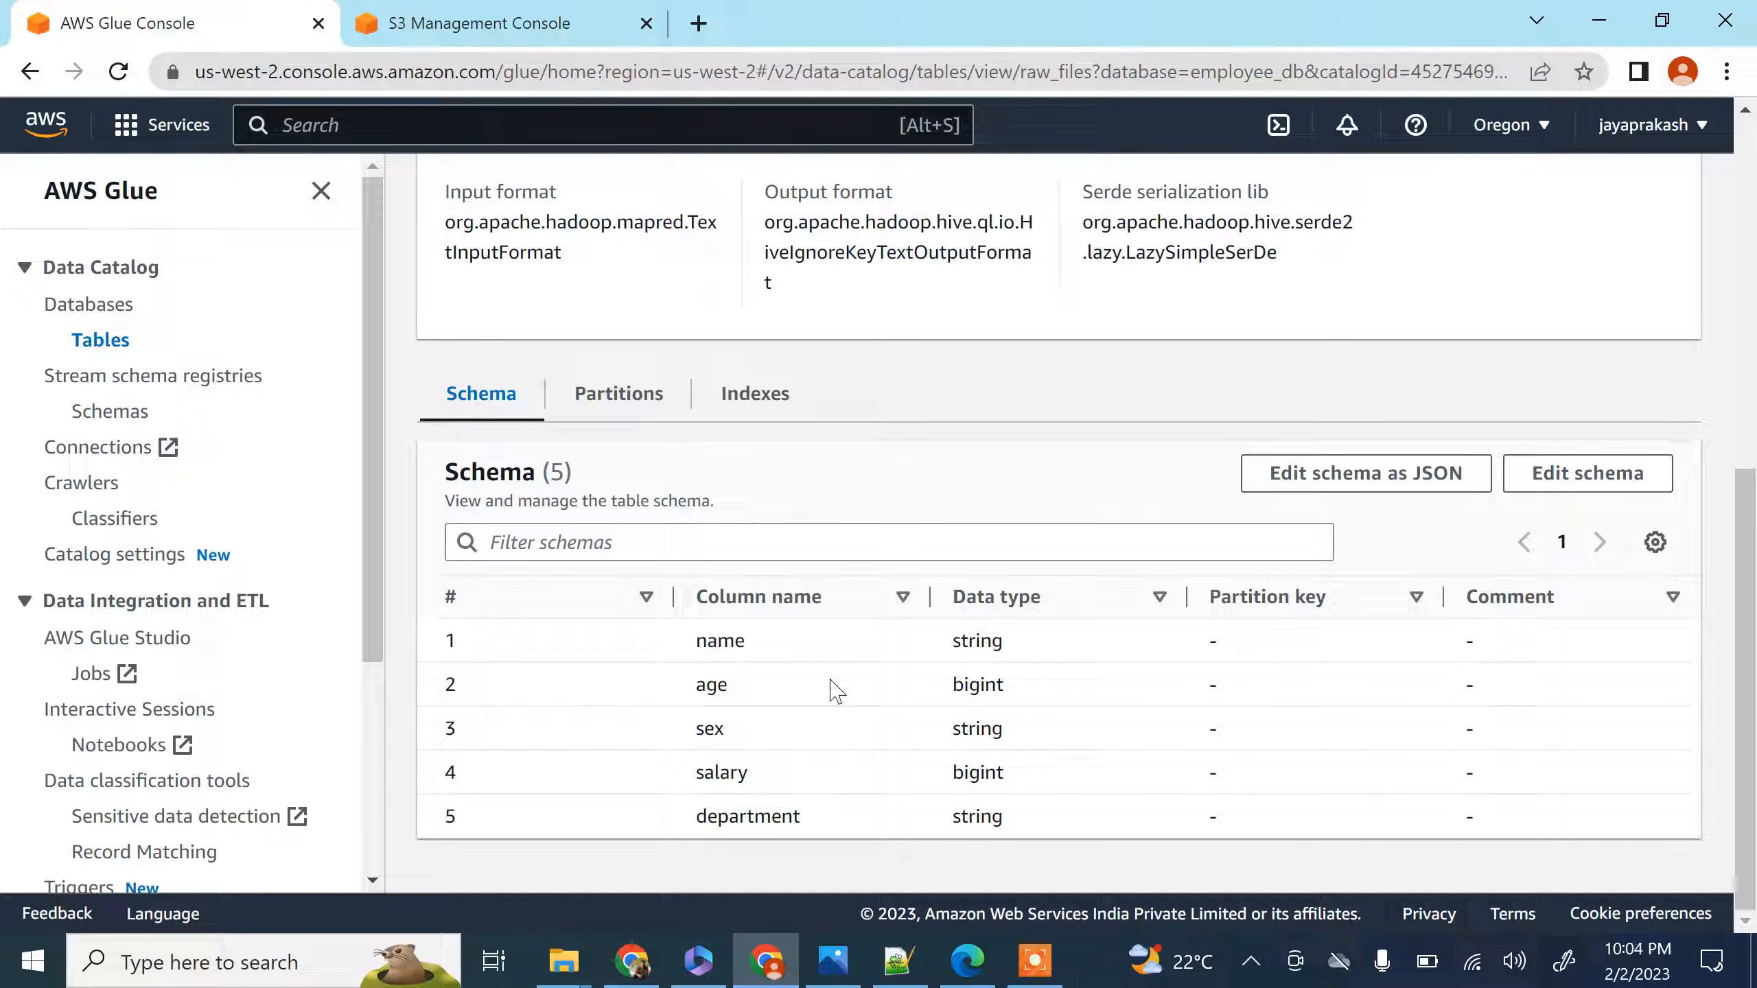
{"action": "double_click", "coordinate": [979, 642]}
{"action": "double_click", "coordinate": [977, 687]}
{"action": "left_click", "coordinate": [979, 726]}
{"action": "double_click", "coordinate": [979, 728]}
{"action": "double_click", "coordinate": [978, 772]}
{"action": "left_click", "coordinate": [980, 816]}
{"action": "scroll", "coordinate": [804, 404], "scroll_direction": "up", "scroll_amount": 8}
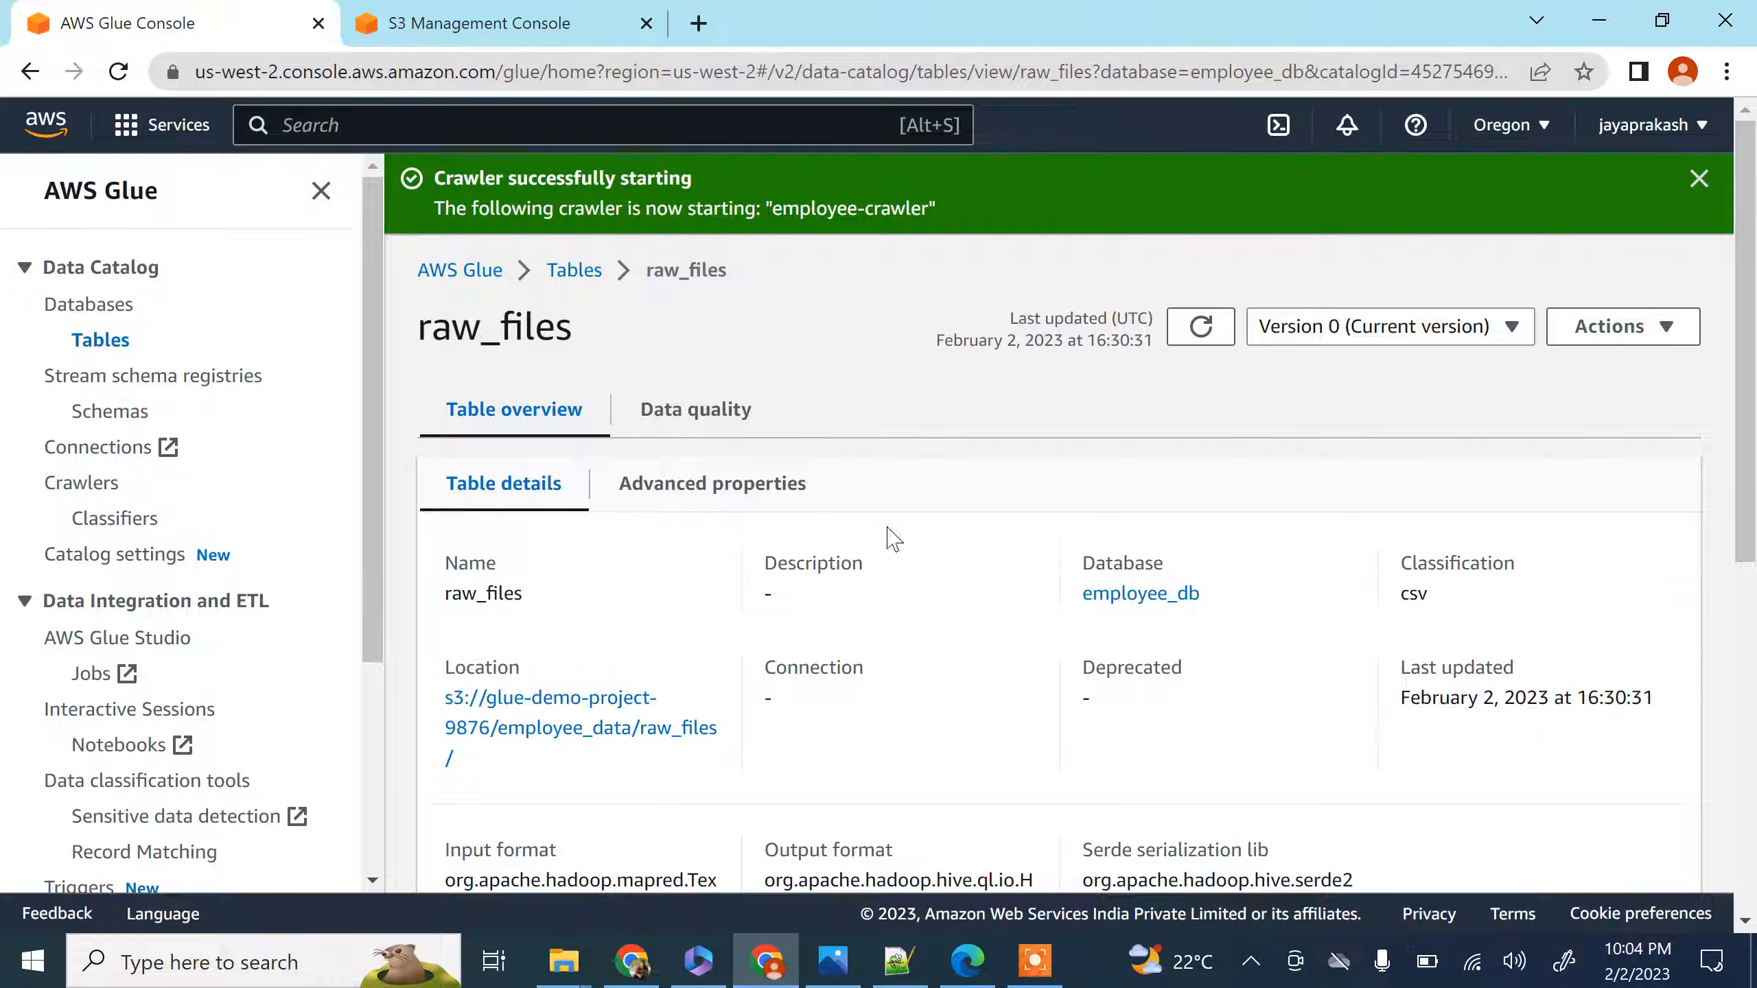
{"action": "scroll", "coordinate": [608, 635], "scroll_direction": "down", "scroll_amount": 4}
{"action": "scroll", "coordinate": [627, 490], "scroll_direction": "up", "scroll_amount": 4}
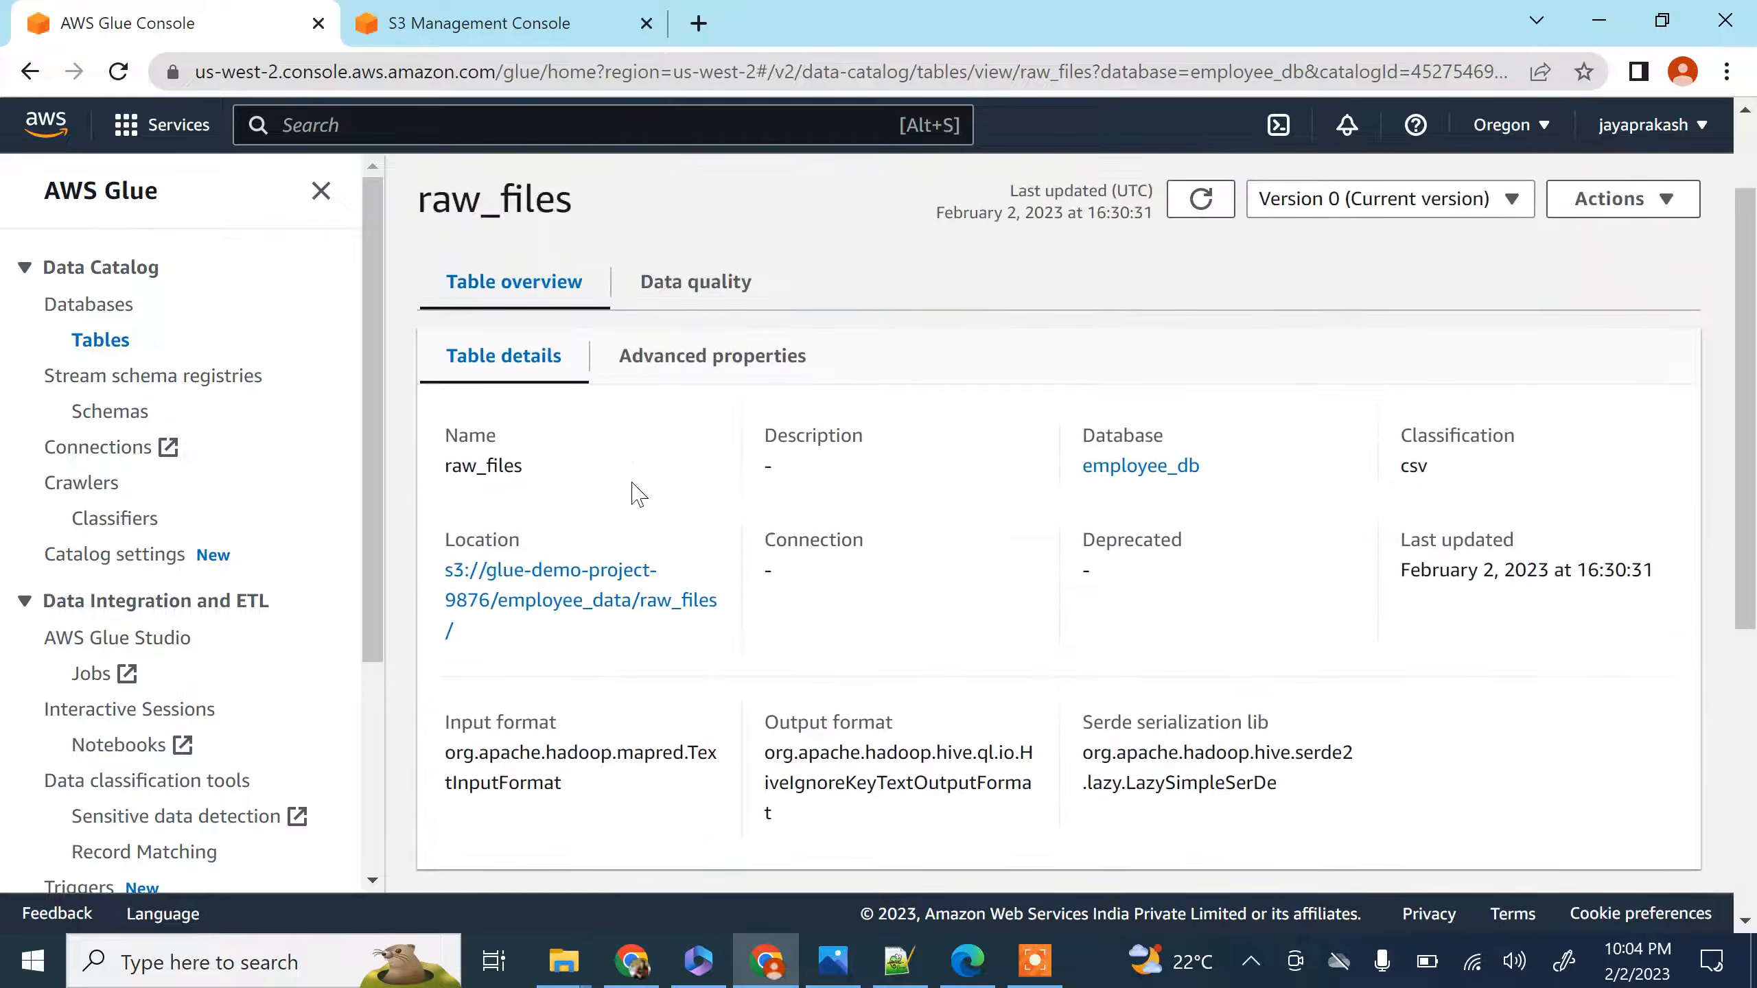
Compare the raw_files table name with the employee.csv folder path in the S3 console, and recheck the table's schema in Glue
{"action": "left_click_drag", "start_coordinate": [422, 329], "coordinate": [543, 326]}
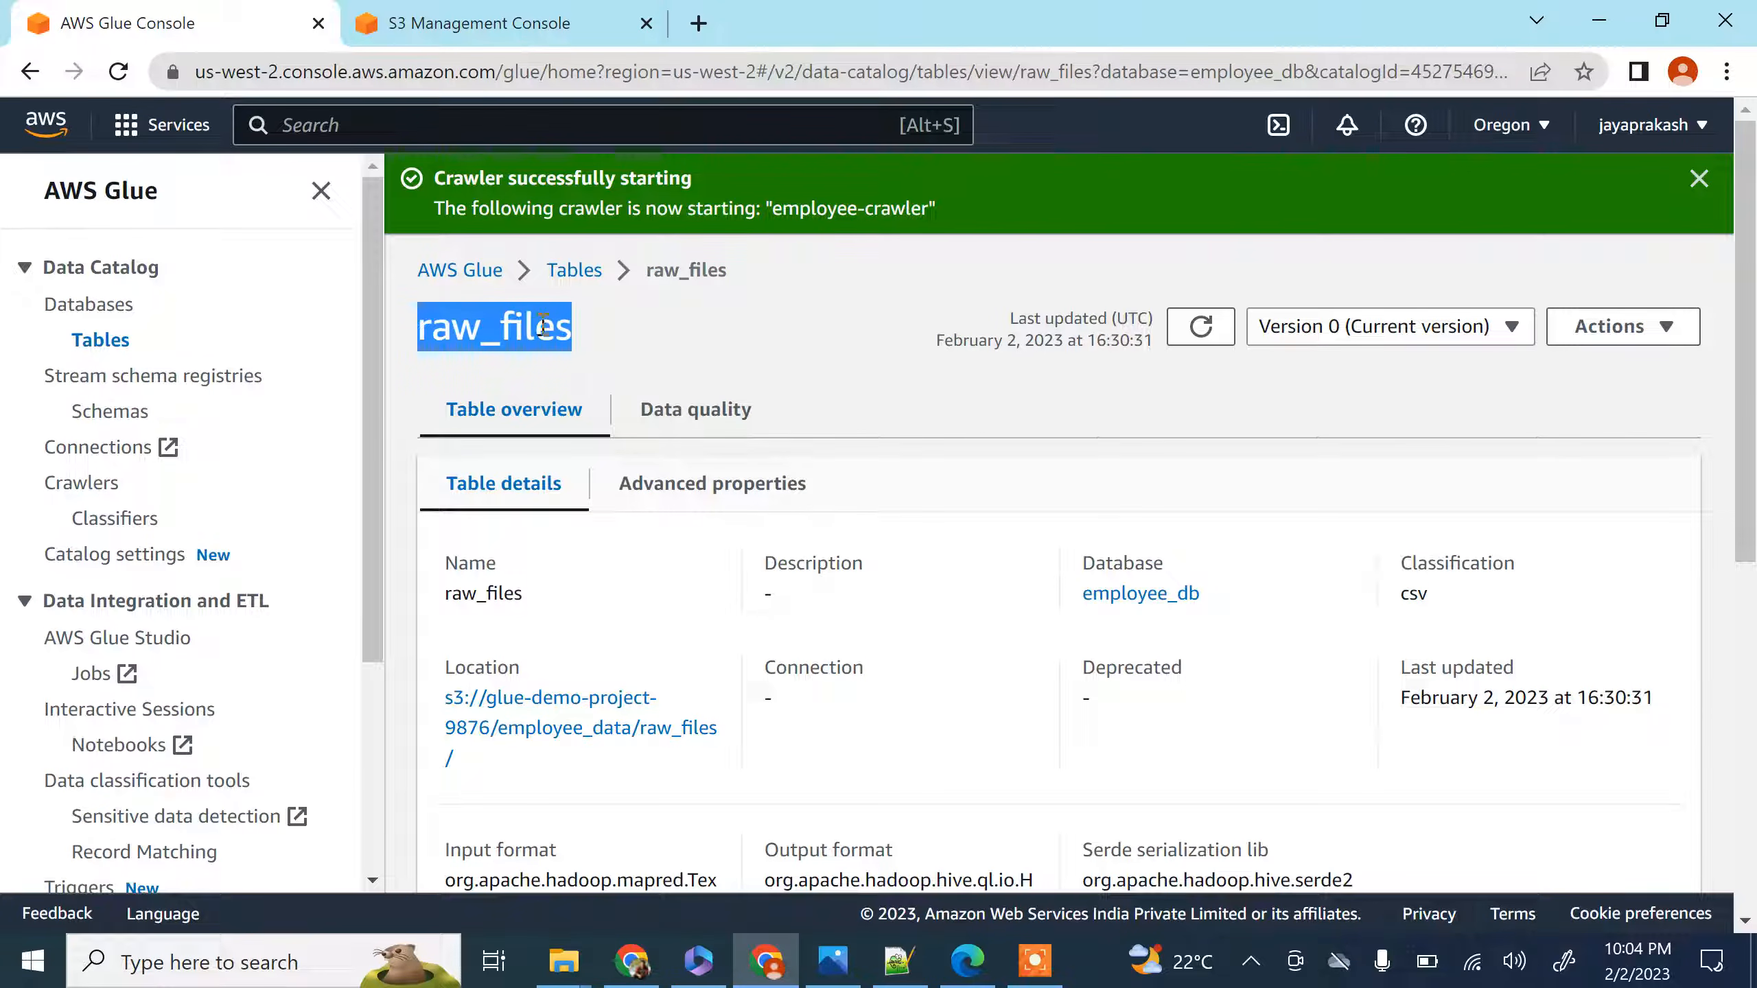
{"action": "left_click", "coordinate": [643, 336]}
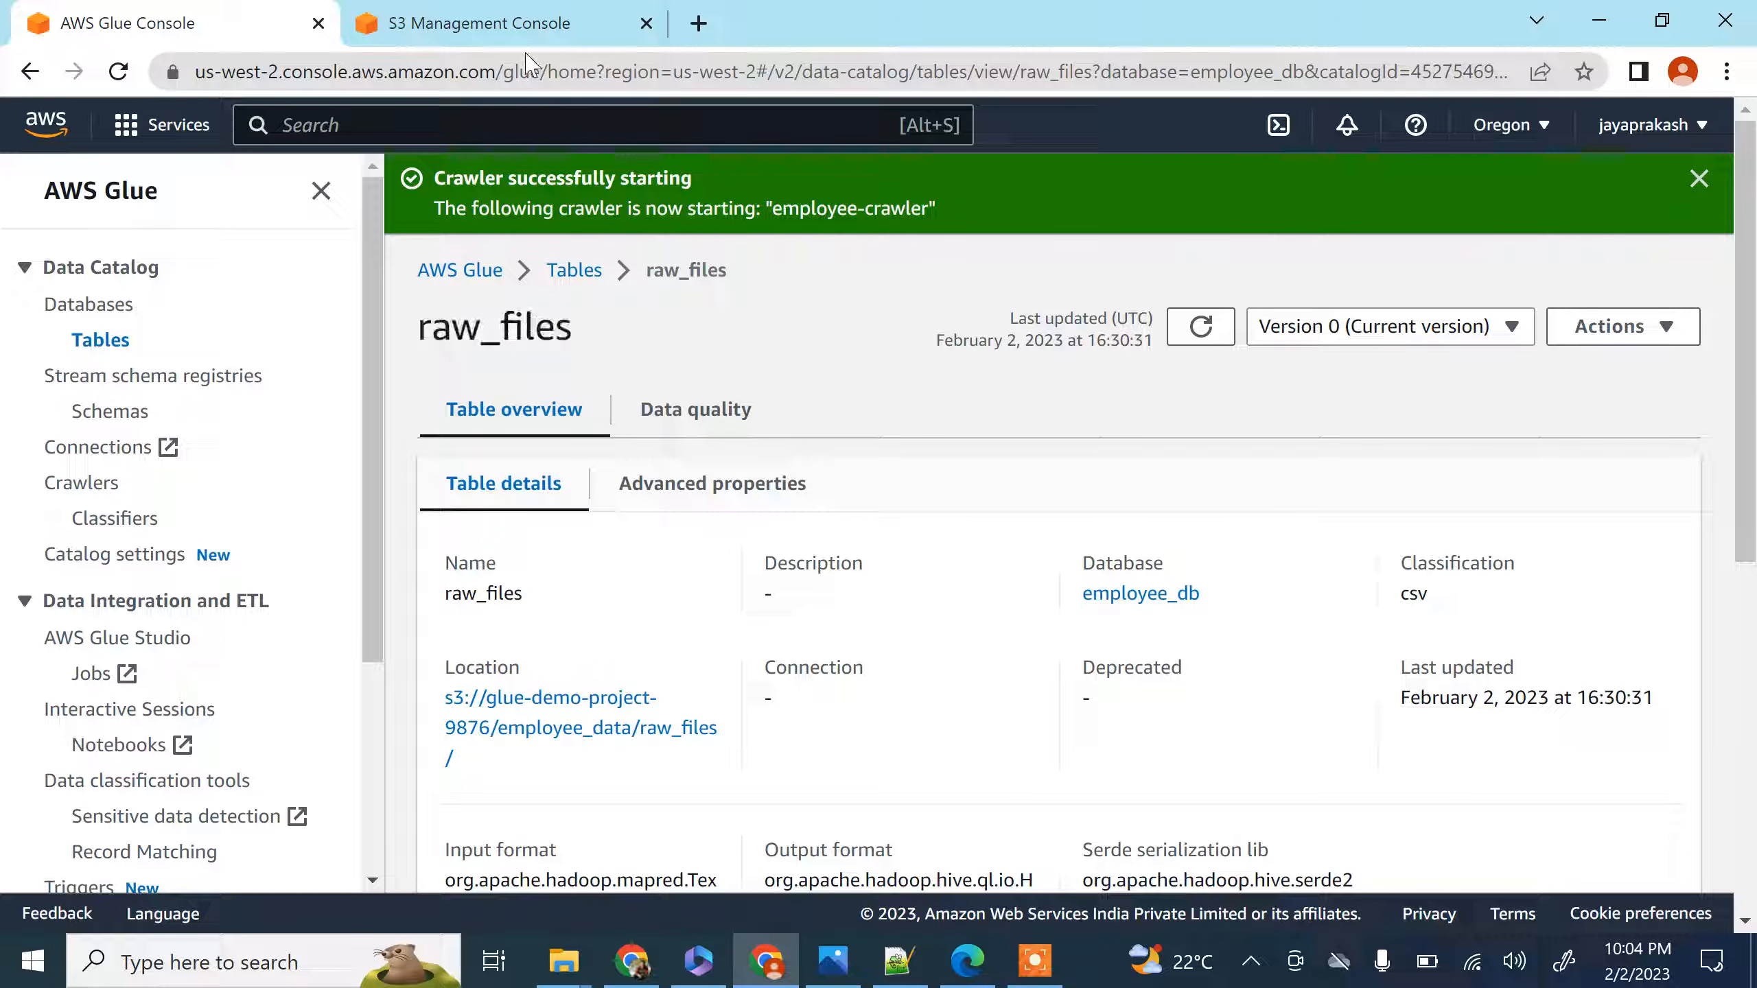
{"action": "left_click", "coordinate": [533, 24]}
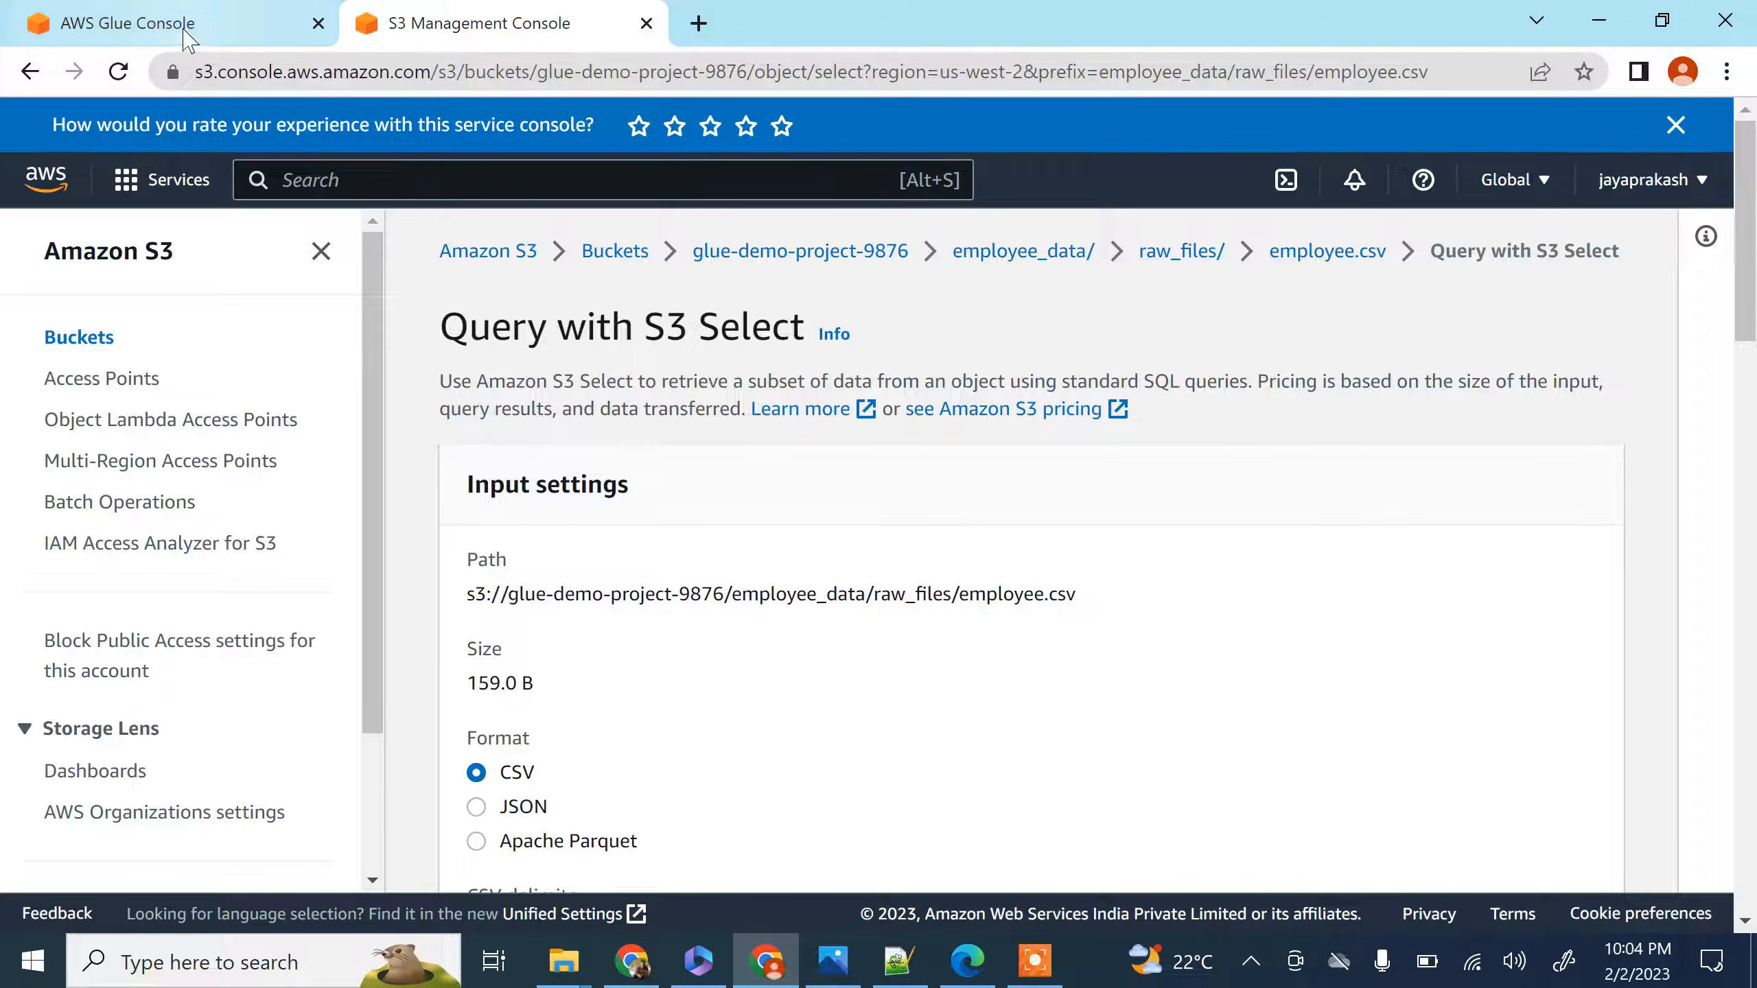
{"action": "left_click", "coordinate": [186, 26]}
{"action": "scroll", "coordinate": [733, 485], "scroll_direction": "down", "scroll_amount": 6}
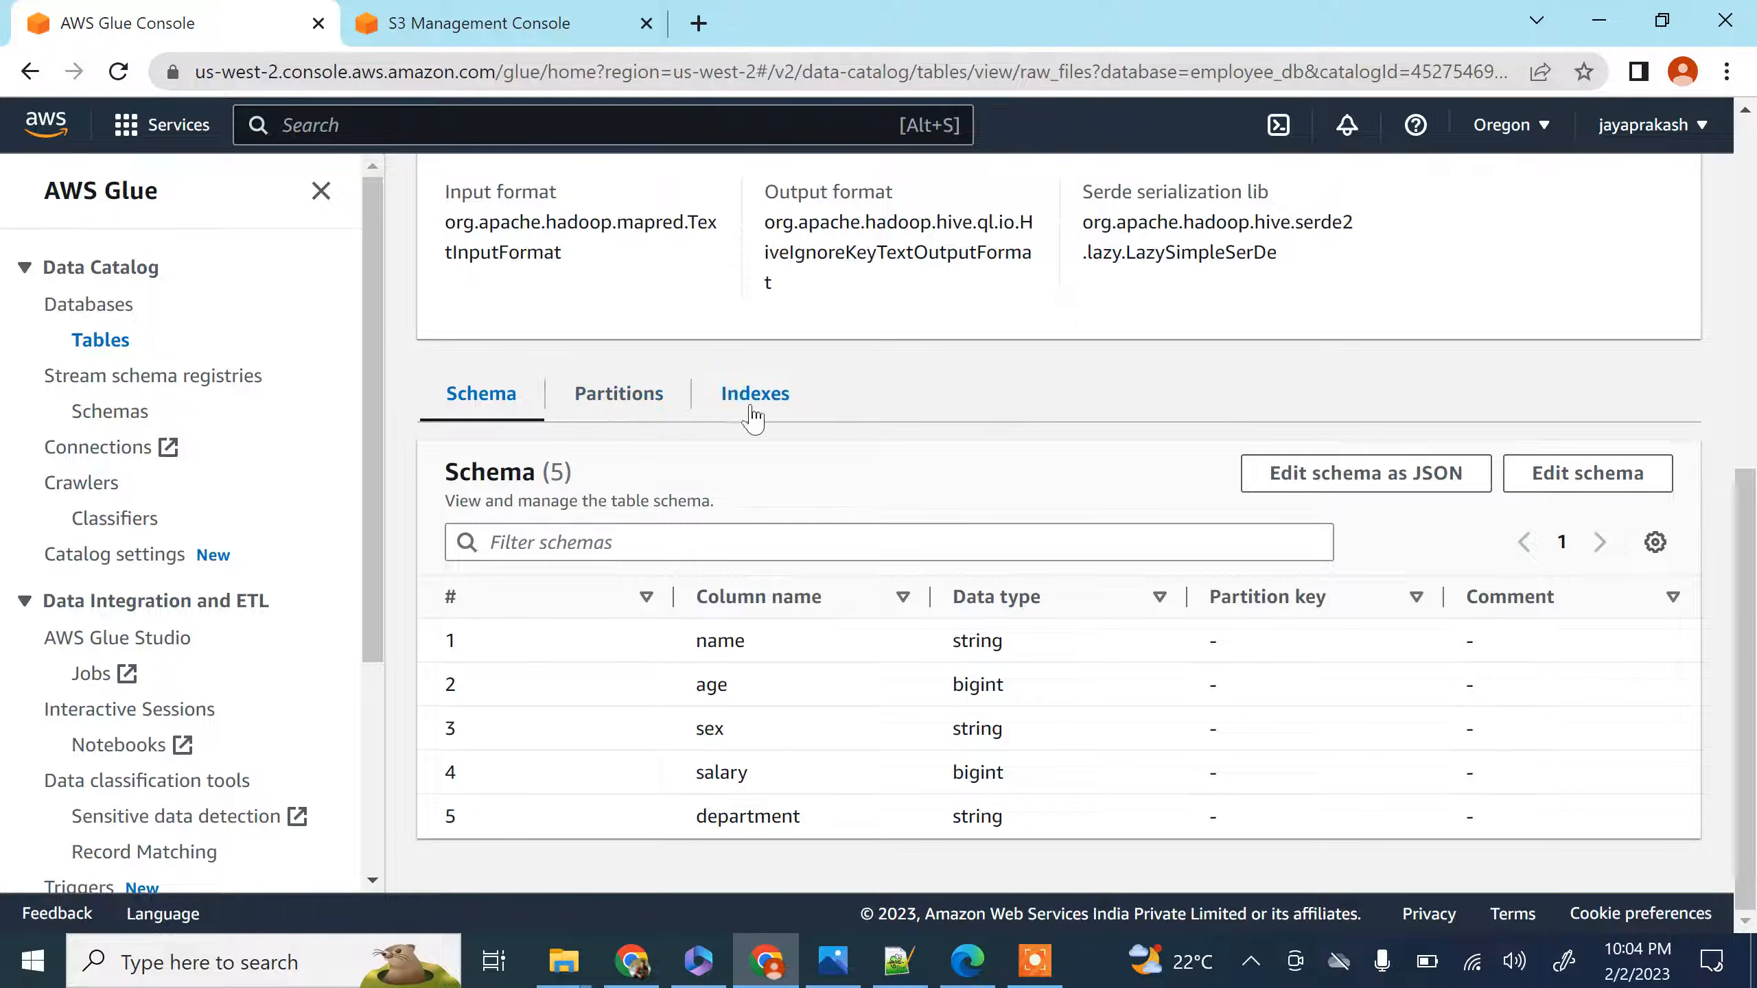
{"action": "scroll", "coordinate": [656, 560], "scroll_direction": "up", "scroll_amount": 4}
{"action": "scroll", "coordinate": [654, 559], "scroll_direction": "up", "scroll_amount": 3}
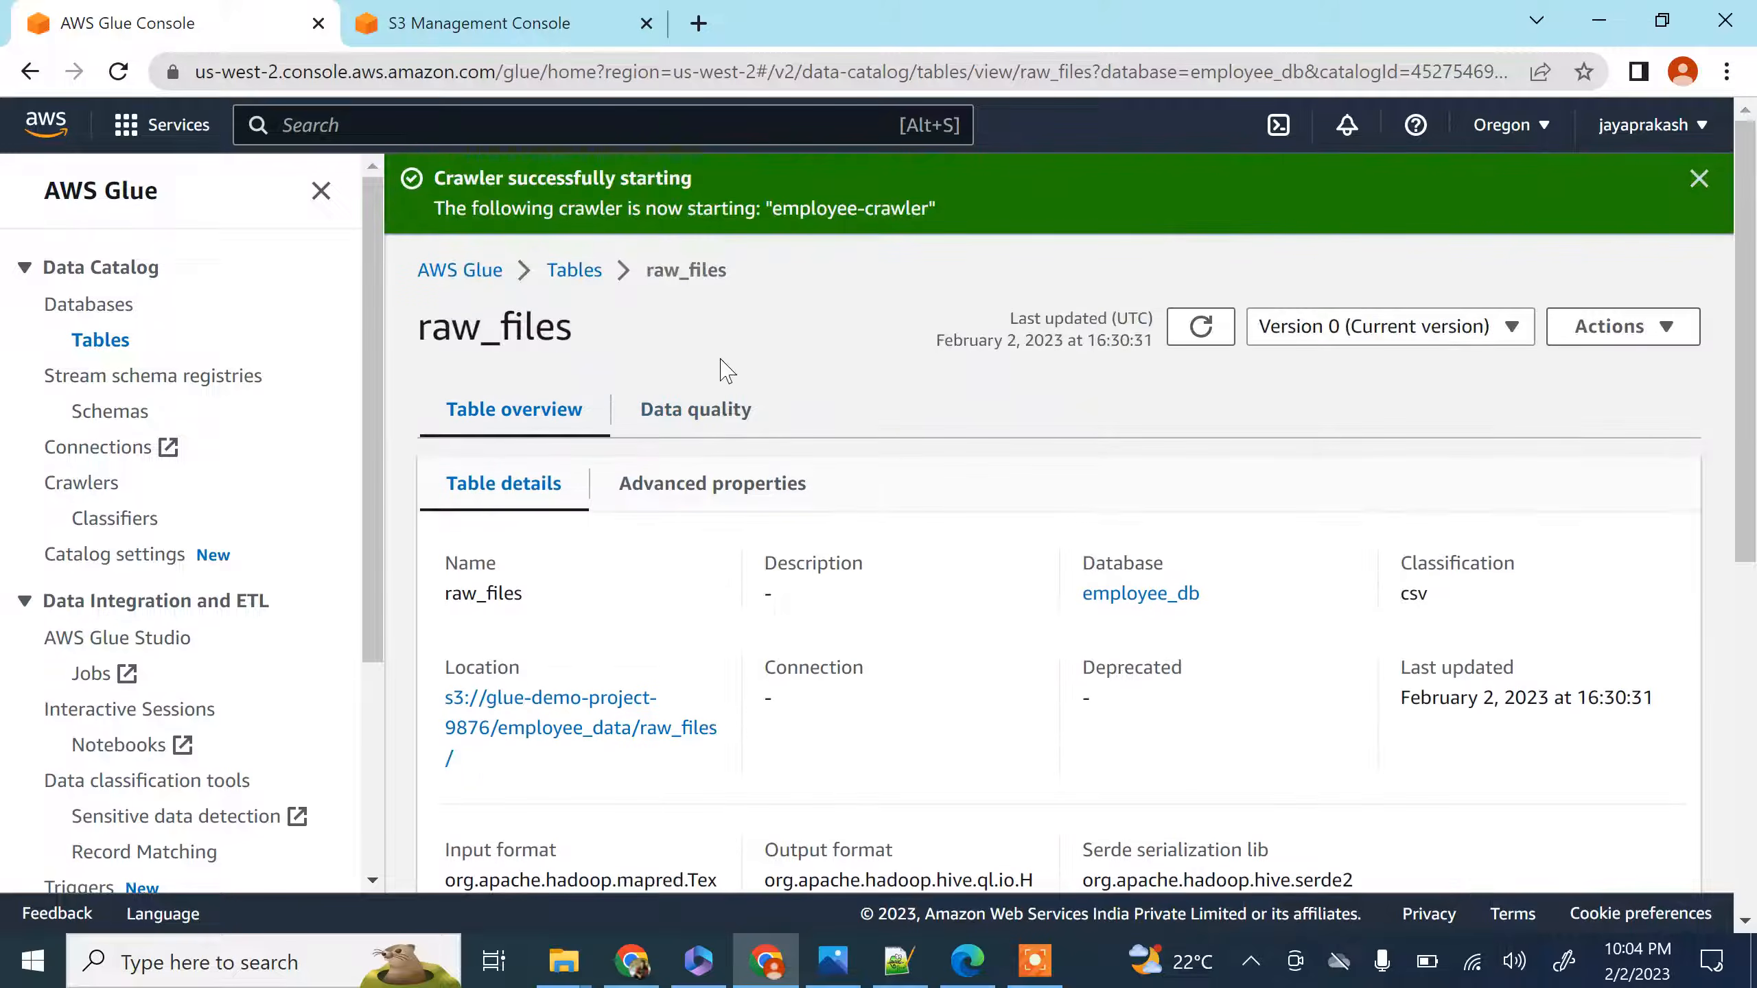